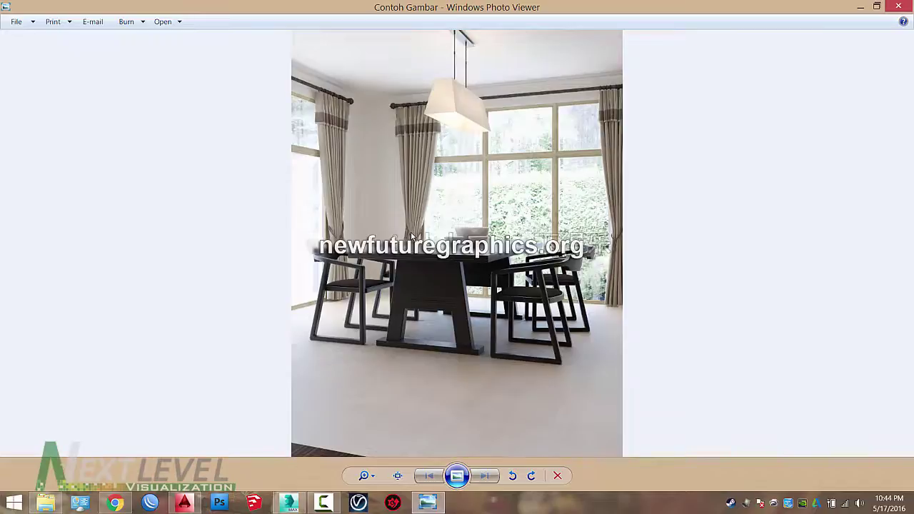
Examine the dining room reference photo up close and close it
scroll(547, 150, up, 3)
scroll(547, 149, down, 4)
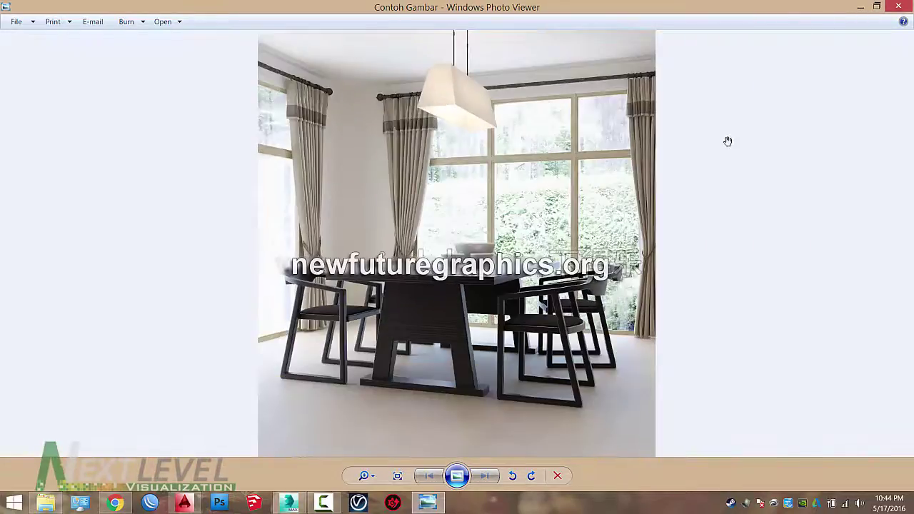
click(908, 4)
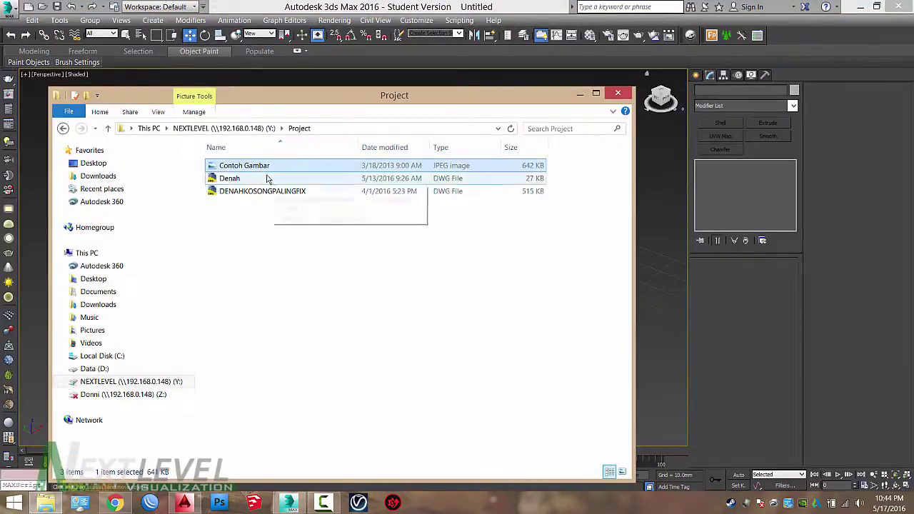
Browse in File Explorer to the Bahan folder inside Next level, Kursus, VIDEO TUTORIAL baru on the Data (D:) drive
click(243, 178)
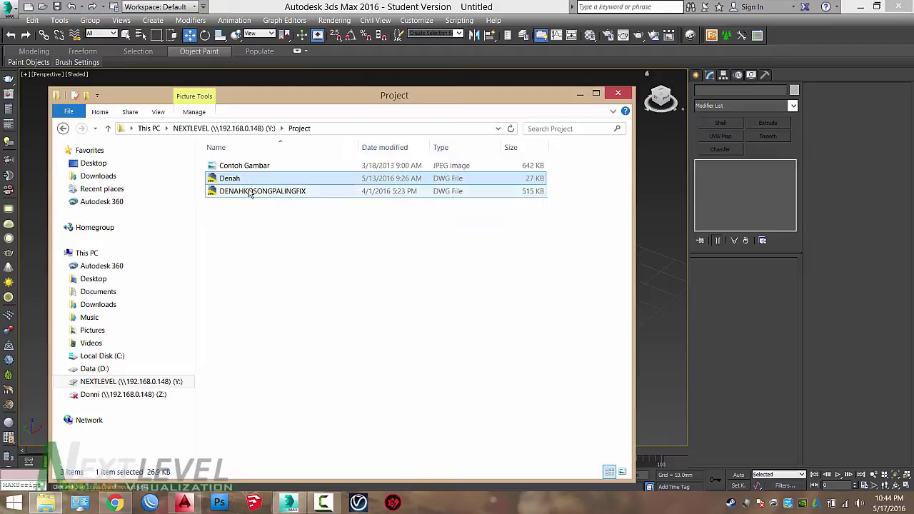
click(93, 368)
double_click(243, 230)
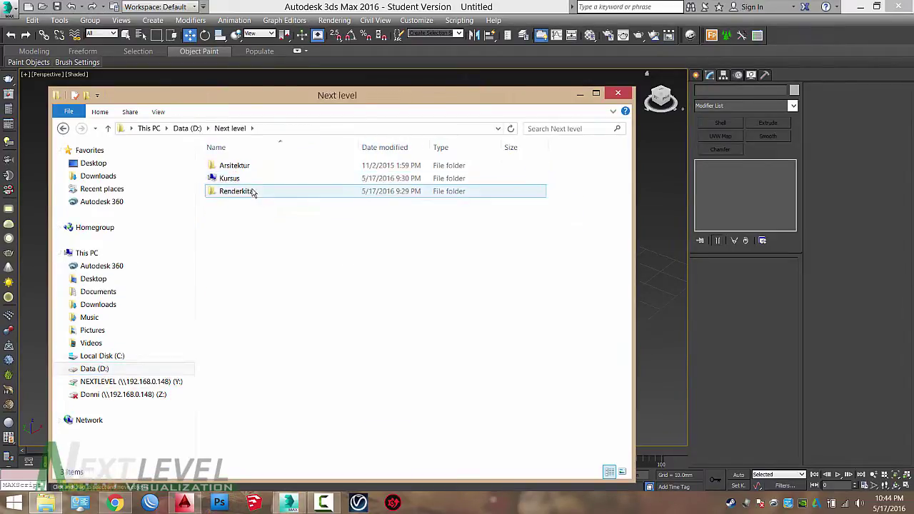
double_click(256, 179)
double_click(255, 177)
double_click(243, 165)
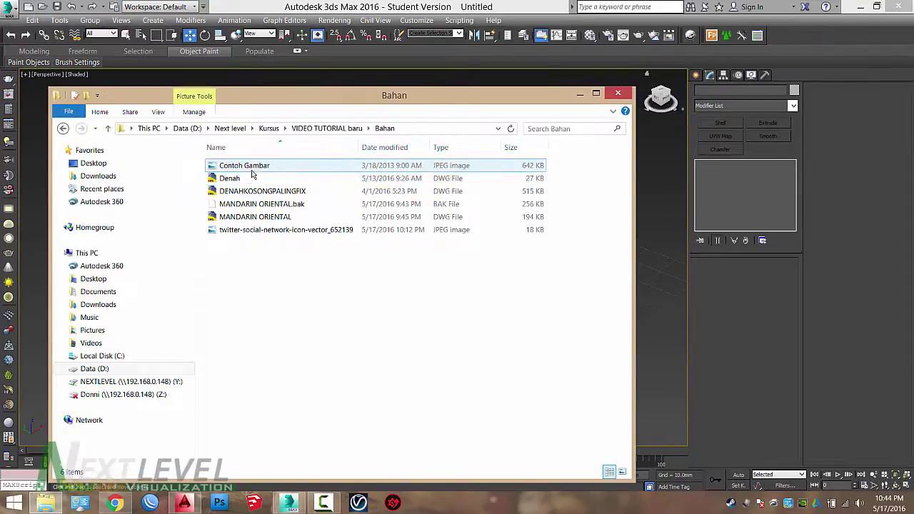
Import the Denah DWG floor plan from the Bahan folder into 3ds Max with millimetres as the incoming file units
click(19, 11)
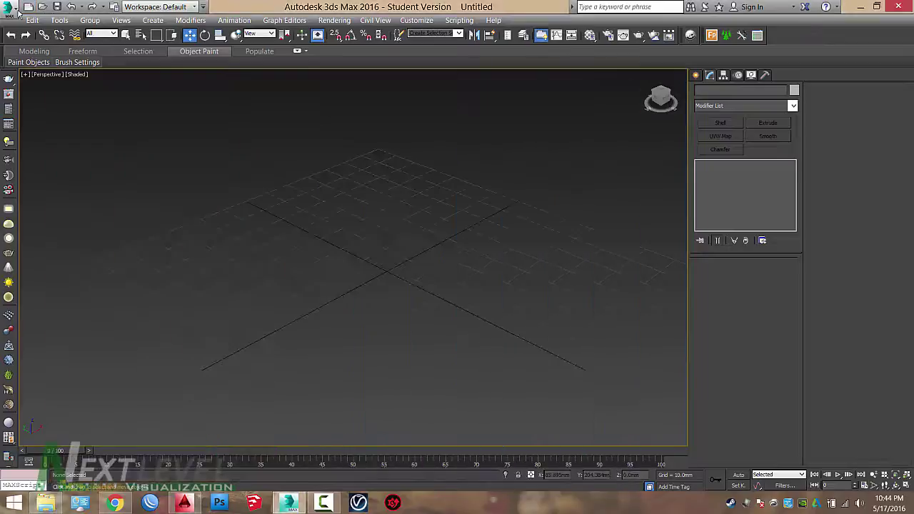
click(10, 8)
click(45, 175)
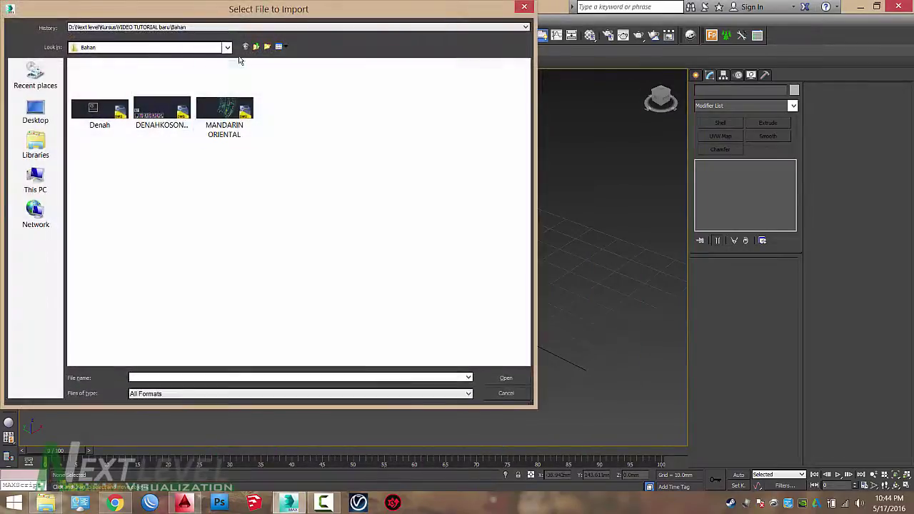
click(105, 123)
double_click(97, 114)
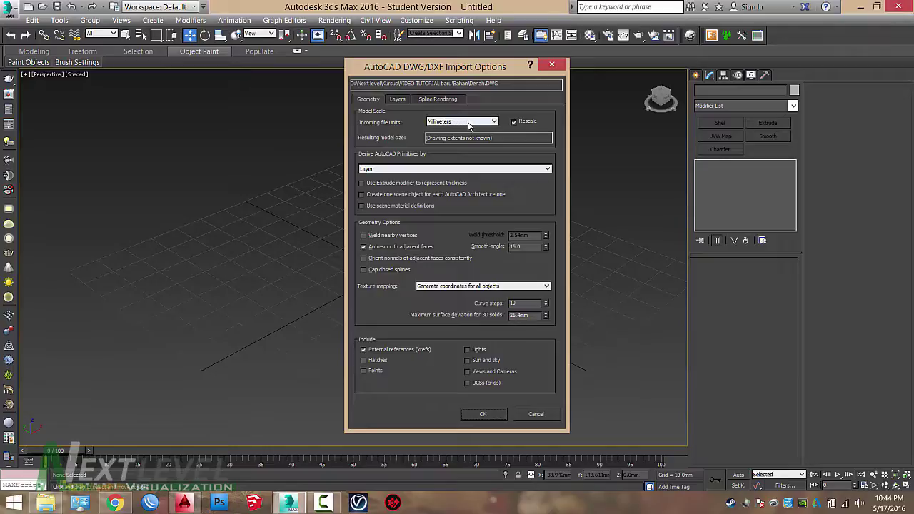
click(475, 413)
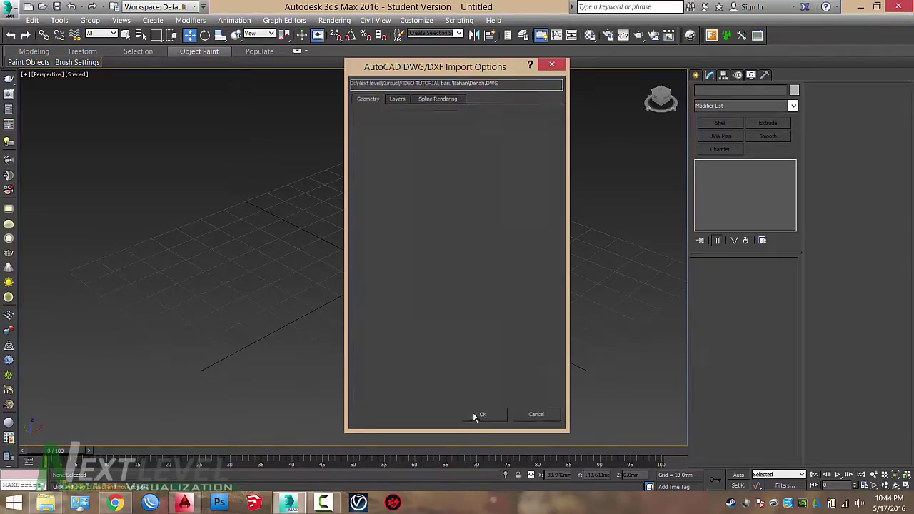
Show the imported floor plan in the Top view and hide the grid
key(t)
scroll(452, 289, down, 5)
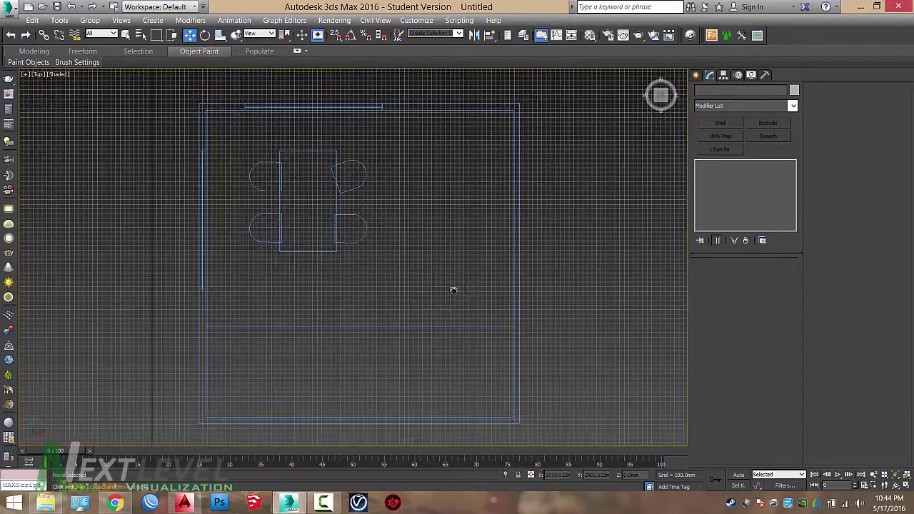
scroll(431, 290, up, 3)
key(g)
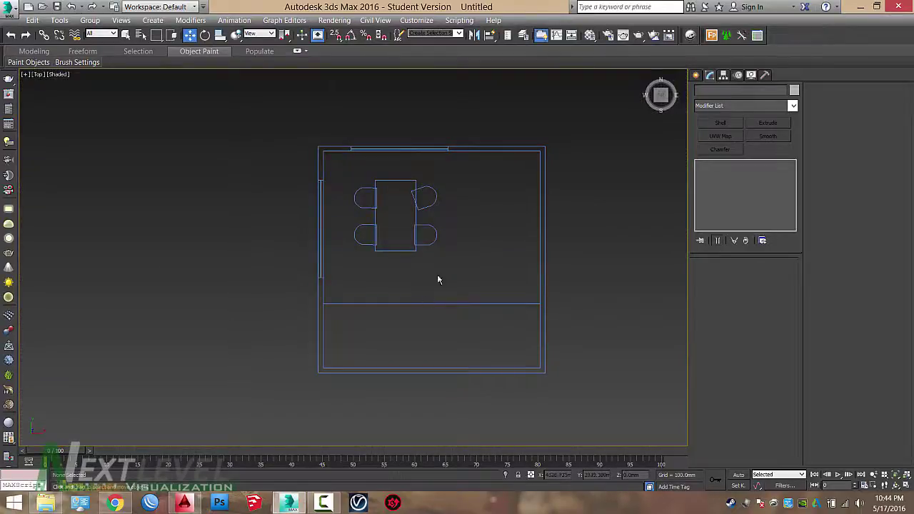
Select all the imported floor plan shapes and group them under the name Denah
scroll(415, 198, up, 2)
scroll(415, 198, down, 5)
drag(564, 353, 320, 143)
click(87, 21)
click(102, 31)
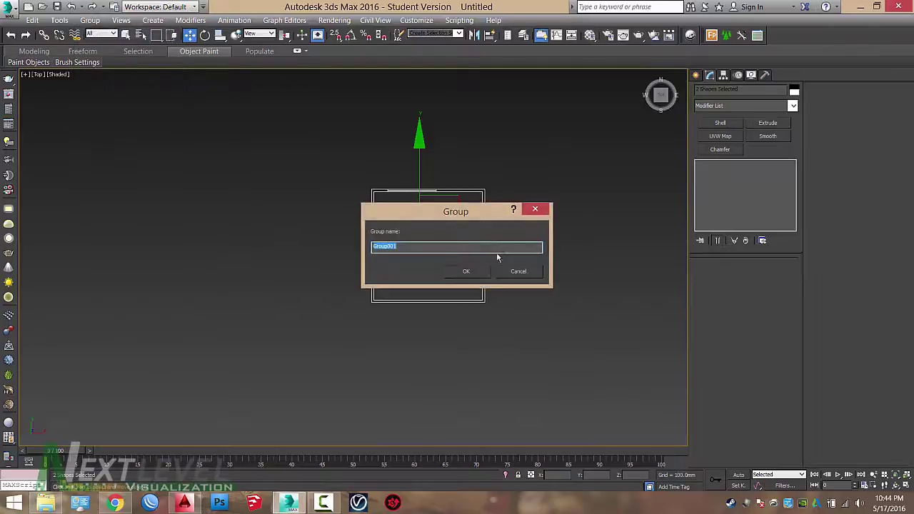
text(Dewah)
key(Return)
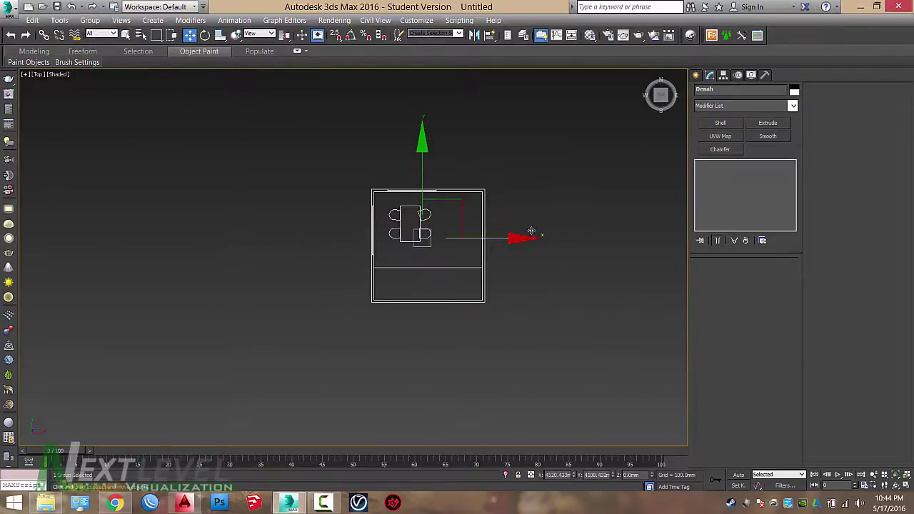
Change the Denah group's object colour to black and deselect the group
click(794, 90)
click(566, 262)
click(502, 292)
click(468, 252)
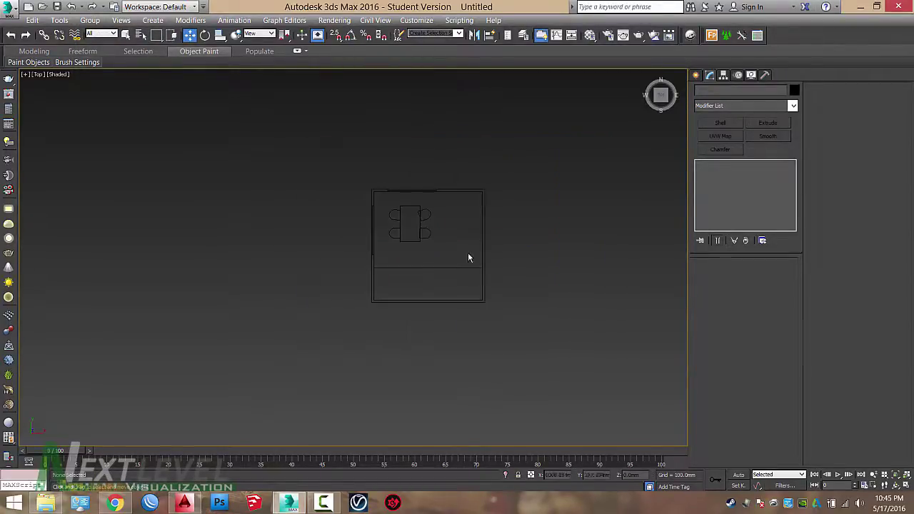
Set the Top viewport's shading to Clay with Edged Faces and adjust its Lighting and Shadows options
scroll(464, 251, up, 2)
scroll(463, 250, up, 2)
middle_drag(391, 185, 394, 188)
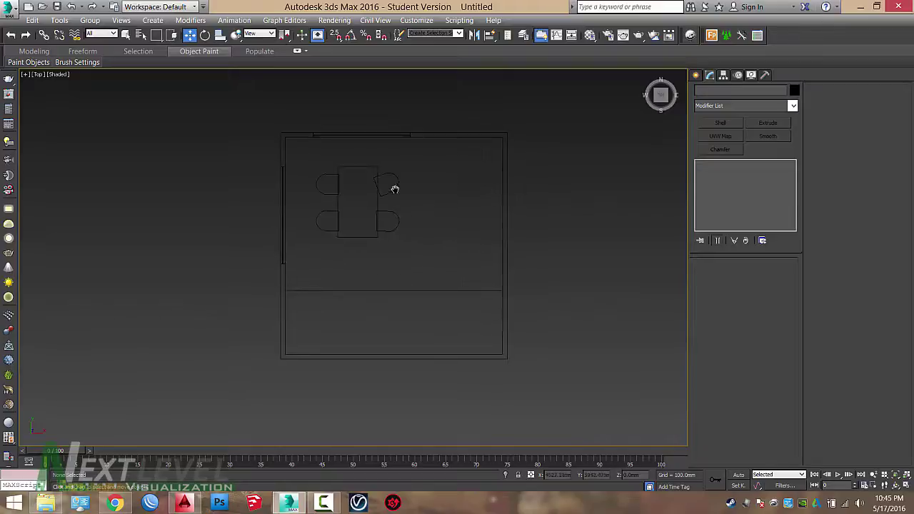
scroll(397, 186, up, 3)
scroll(398, 186, down, 3)
drag(563, 224, 385, 158)
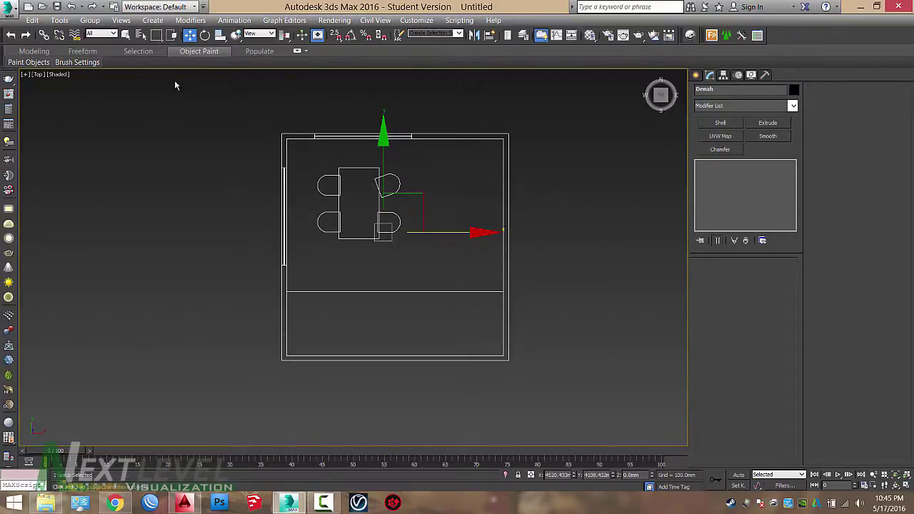
click(60, 75)
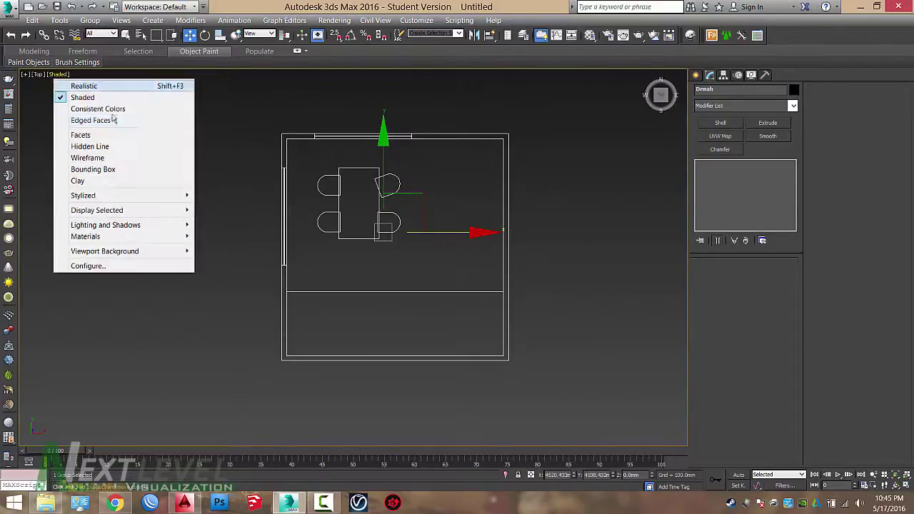
click(119, 182)
click(56, 74)
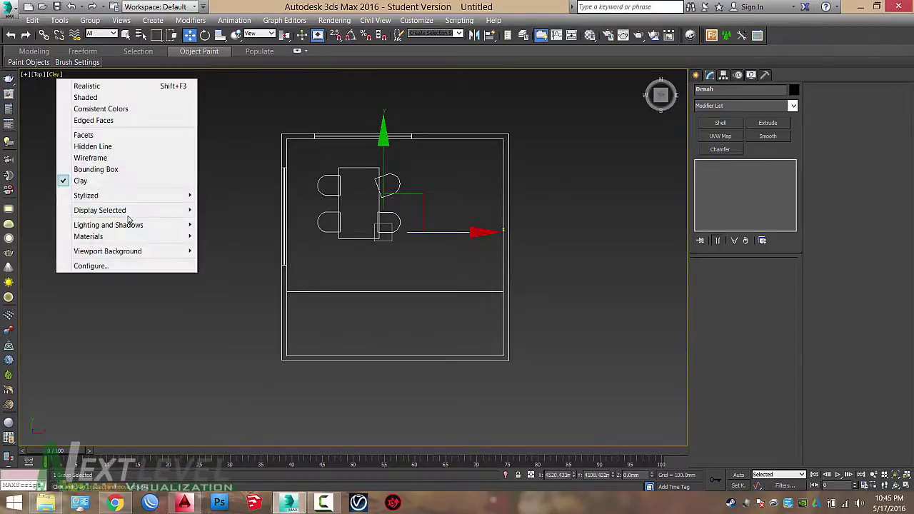
mouse_move(136, 226)
click(232, 262)
click(53, 74)
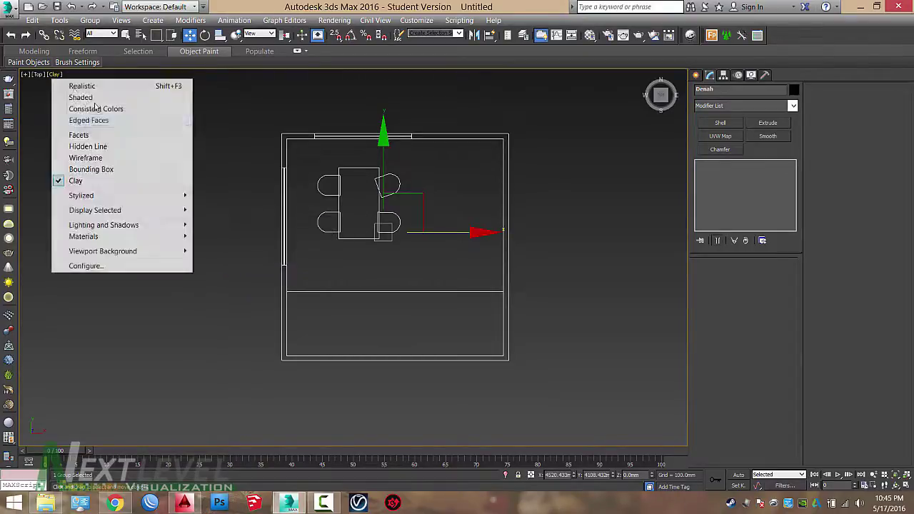
click(119, 122)
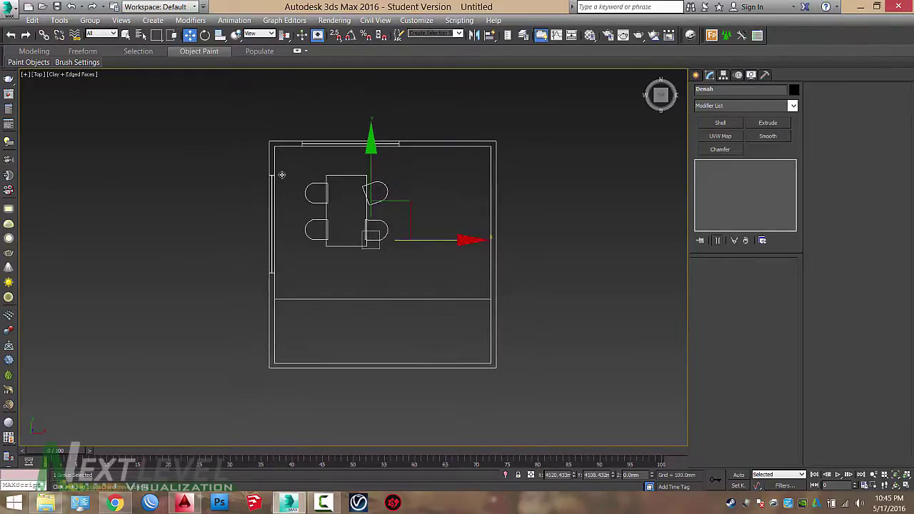
Inspect the floor plan in an orbited Perspective view and return to the Top view
key(p)
alt+middle_drag(264, 156, 306, 161)
key(t)
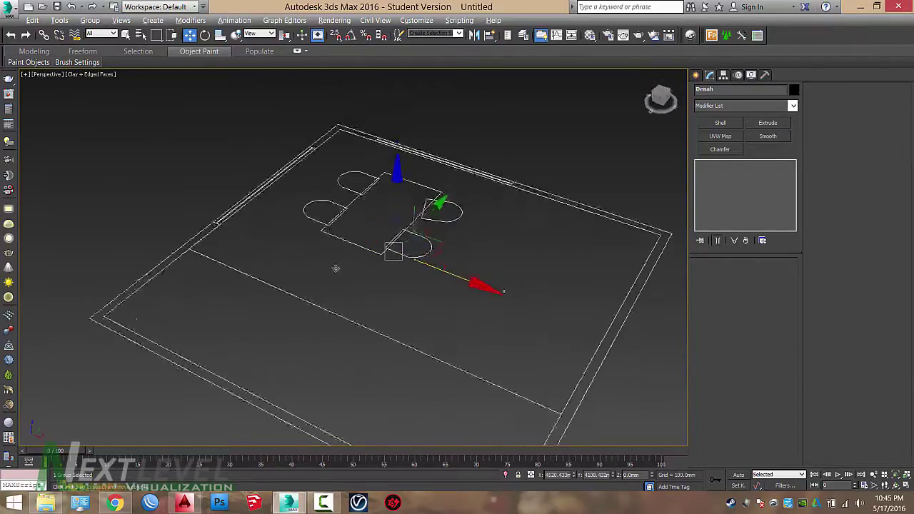
click(412, 206)
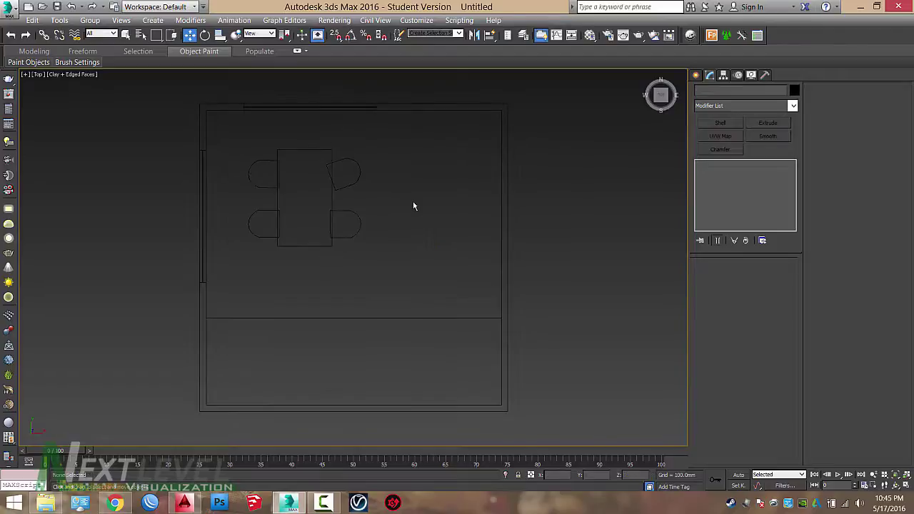
click(509, 169)
click(696, 74)
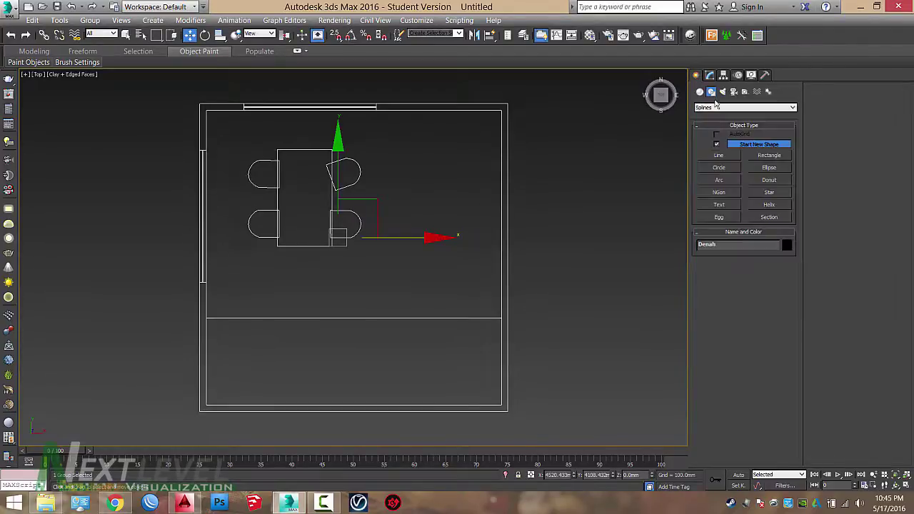
click(718, 156)
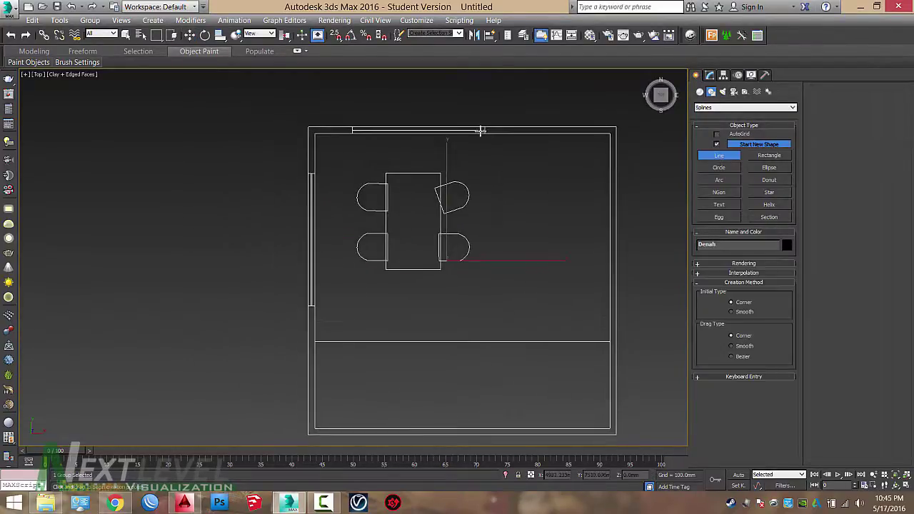
middle_drag(351, 128, 335, 129)
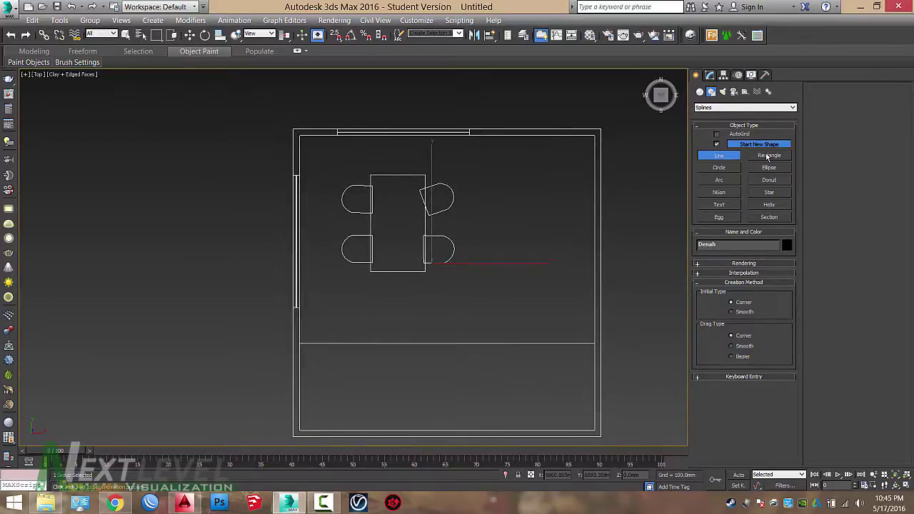
Start the AEC Extended Wall tool and set the wall width to 150 mm
click(699, 92)
click(714, 108)
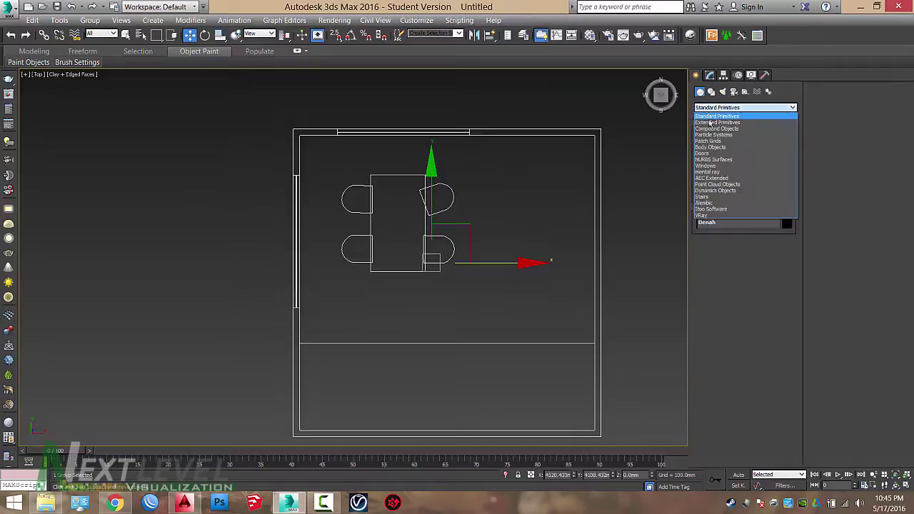
click(712, 178)
click(719, 158)
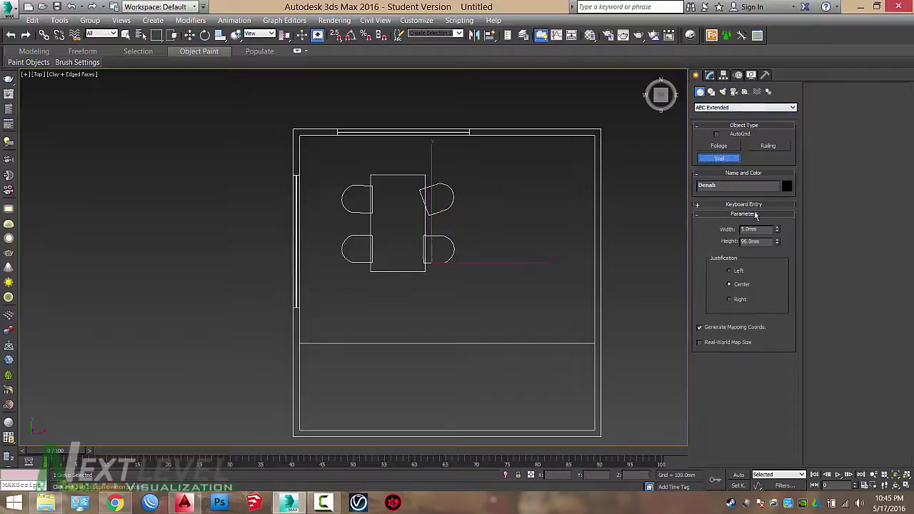
click(763, 230)
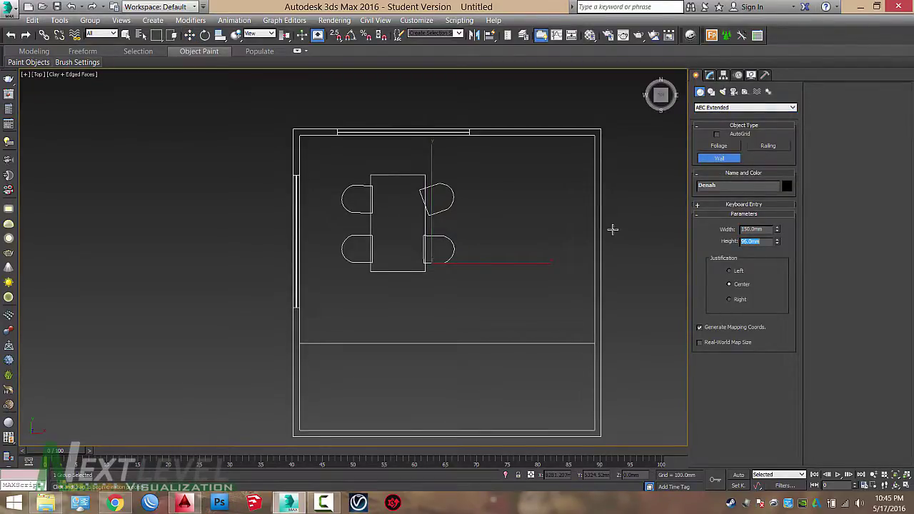
Check the room's wall height in the Contoh Gambar reference photo and minimize the photo
click(46, 503)
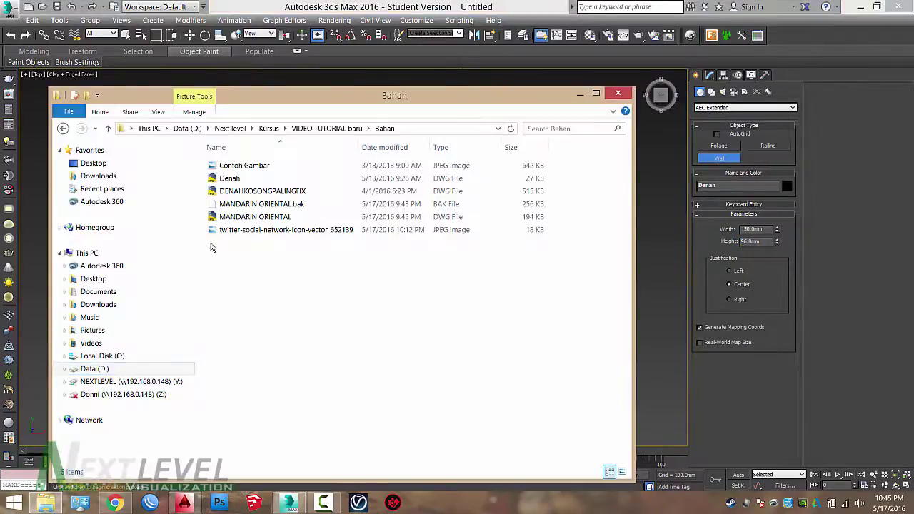
double_click(249, 167)
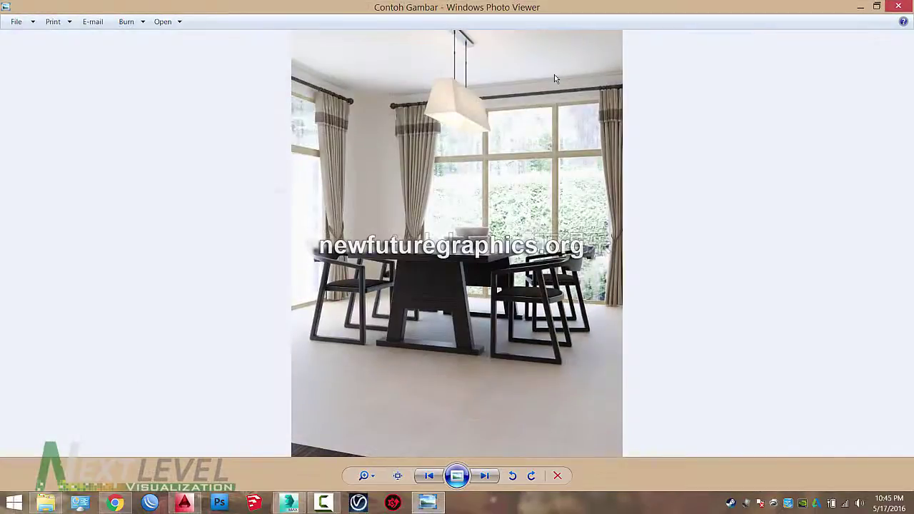
click(860, 6)
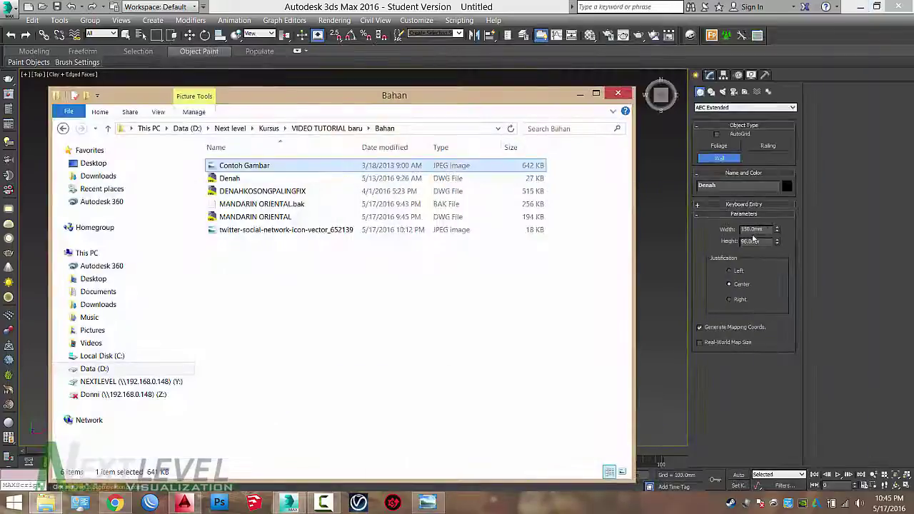
Set the wall height to 3000 mm and turn on 2.5D snapping for tracing the floor plan
click(756, 230)
key(Tab)
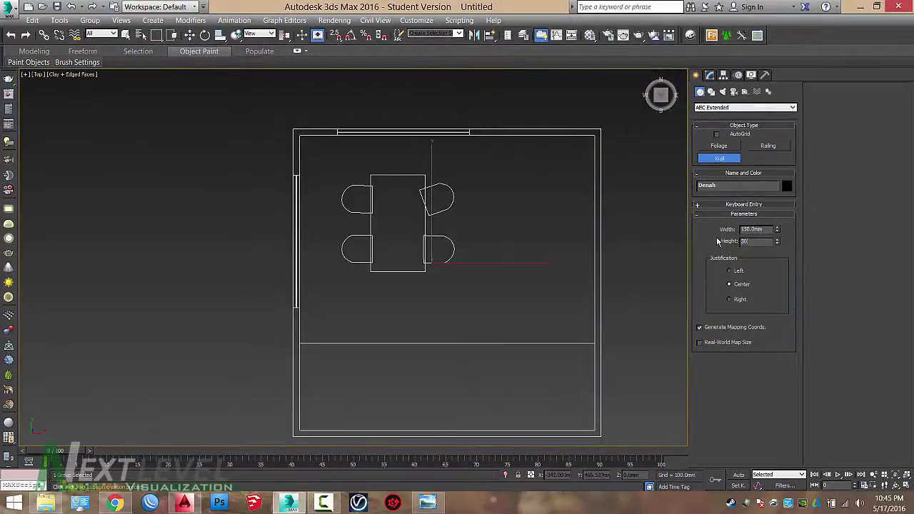
key(Return)
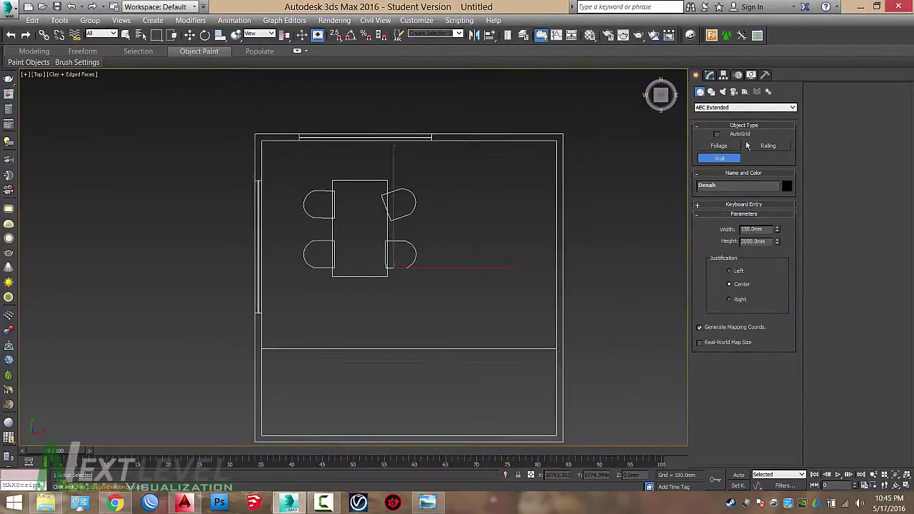
click(335, 35)
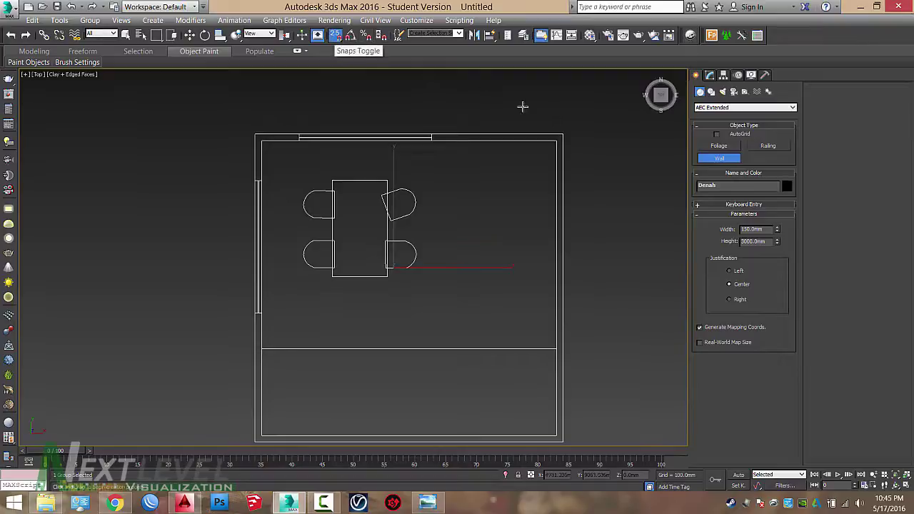
middle_drag(530, 158, 557, 160)
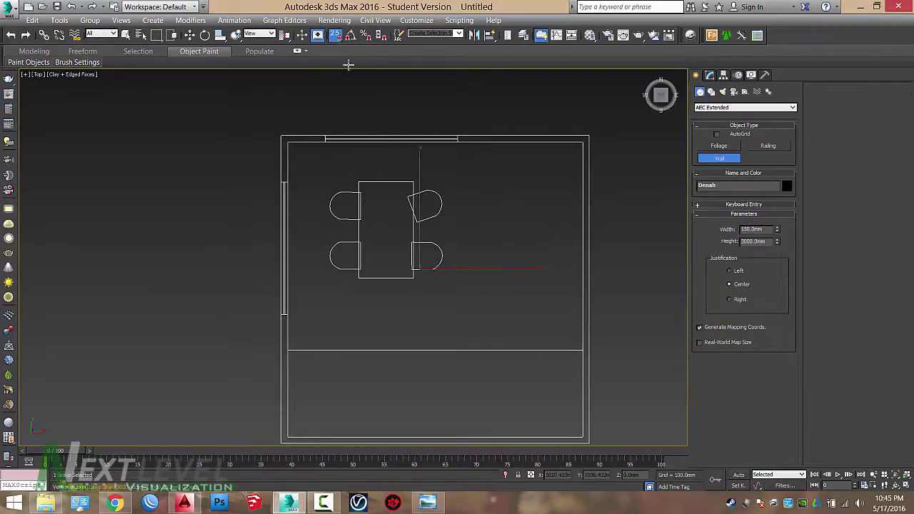
Set the wall justification to Right and trace the room's four outer walls around the floor plan from its upper-left corner back to the start
right_click(336, 37)
click(539, 170)
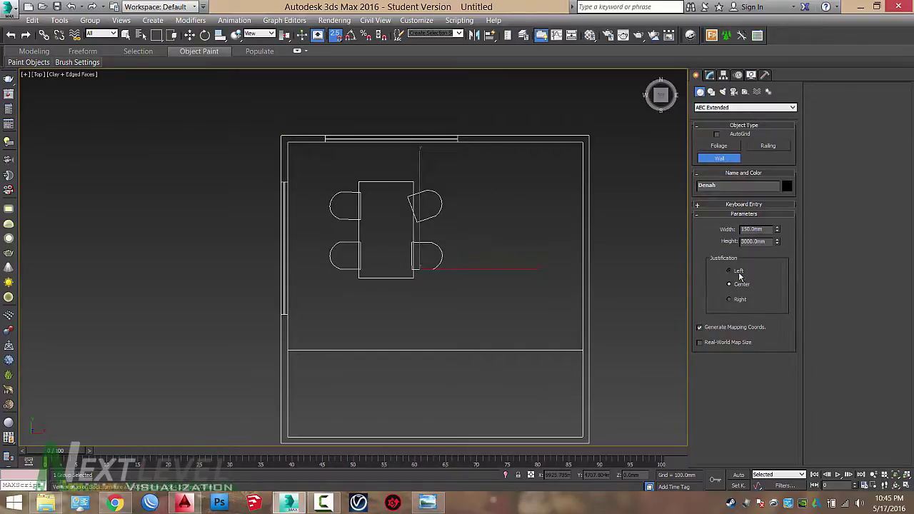
click(286, 136)
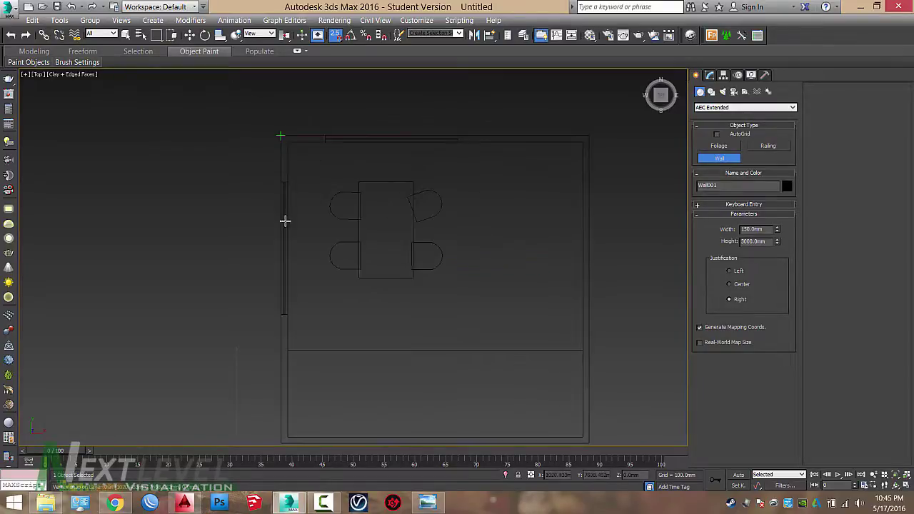
middle_drag(282, 394, 296, 299)
click(297, 347)
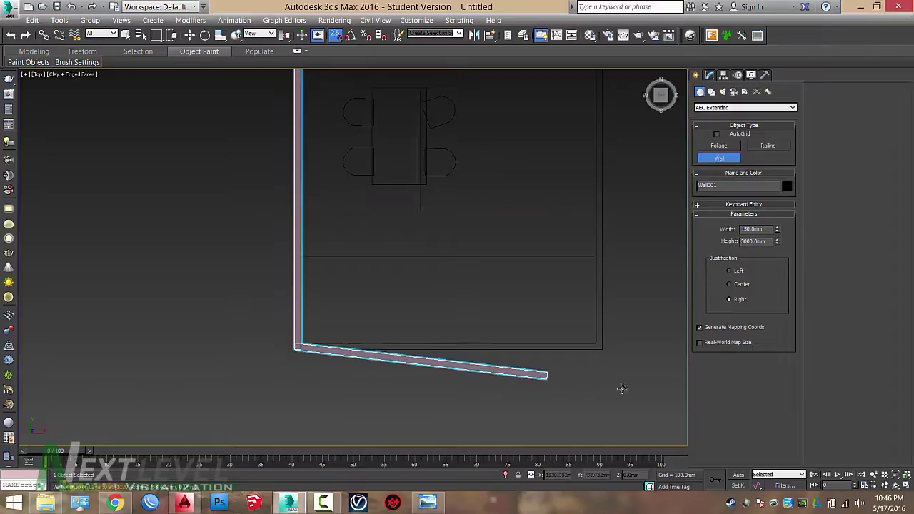
click(602, 347)
middle_drag(593, 292, 593, 471)
click(607, 221)
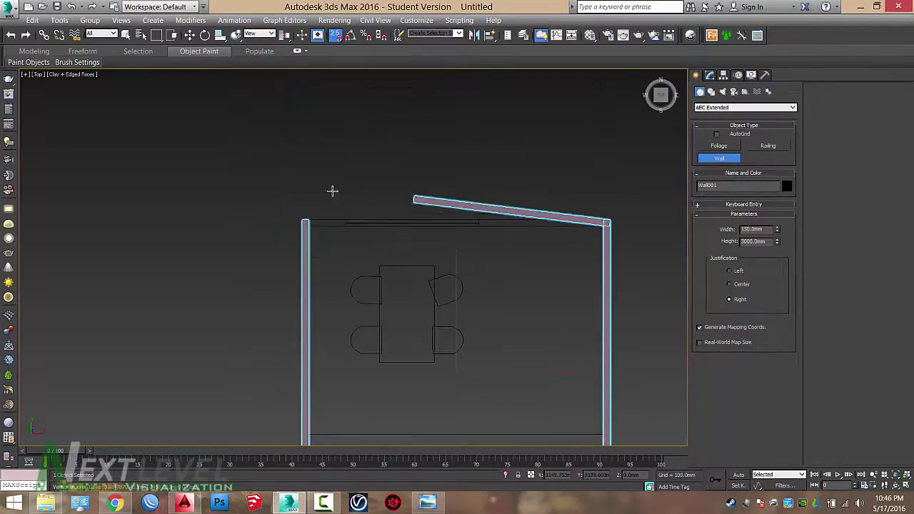
click(304, 224)
click(463, 305)
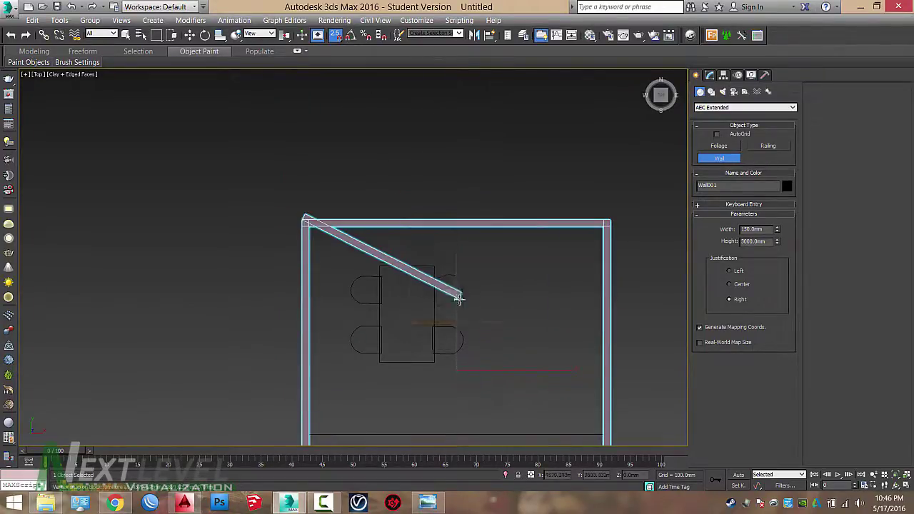
middle_drag(314, 307, 324, 283)
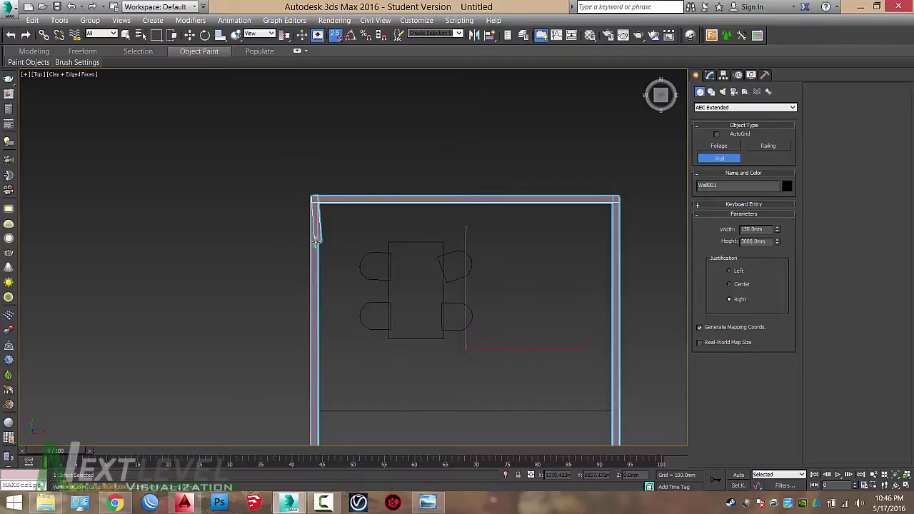
right_click(315, 241)
Examine the finished room walls from several angles in the Perspective view and return to the Top view
scroll(355, 212, down, 3)
mouse_move(355, 212)
alt+middle_down()
mouse_move(424, 164)
mouse_move(429, 250)
mouse_move(447, 271)
alt+middle_up()
right_click(429, 249)
key(p)
scroll(447, 272, up, 6)
scroll(426, 236, down, 6)
alt+middle_drag(426, 237, 326, 259)
scroll(326, 260, up, 5)
alt+middle_drag(388, 262, 329, 254)
key(w)
key(t)
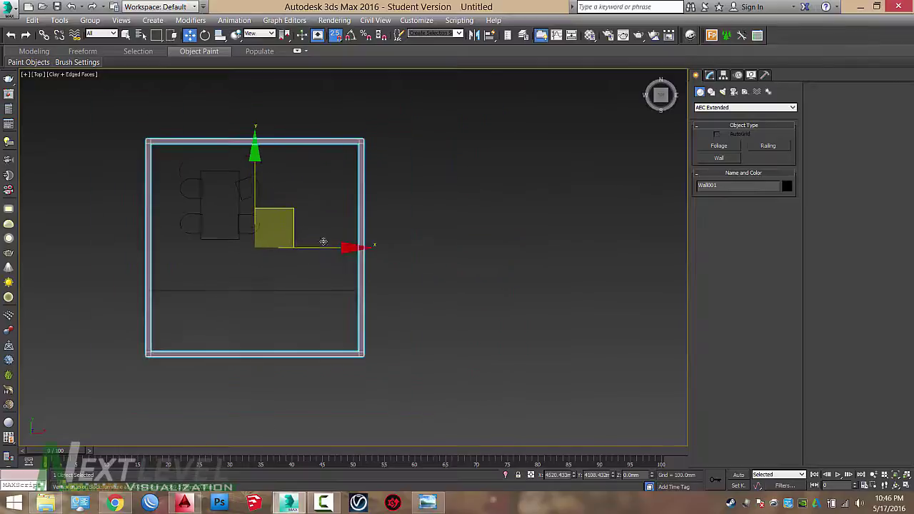
Deselect the walls and draw an L-shaped Line of two straight segments in the empty area beside the room
click(372, 179)
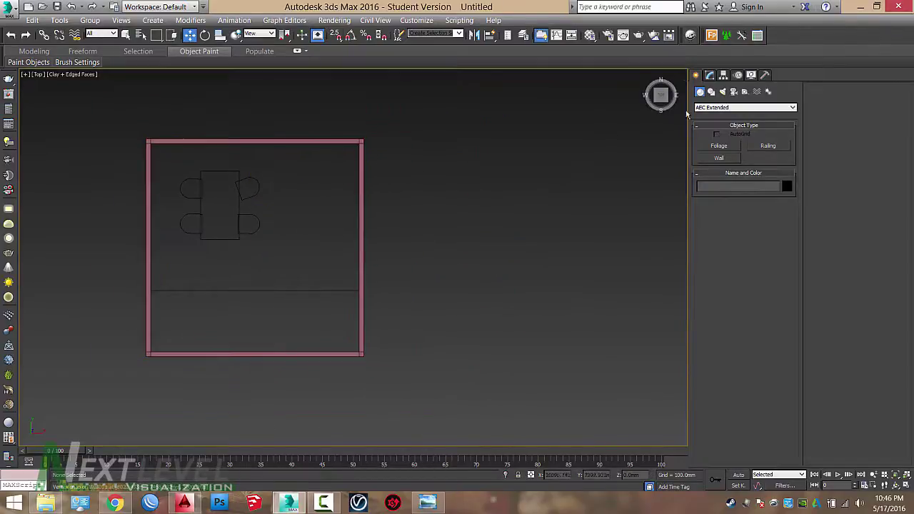
click(711, 91)
click(719, 155)
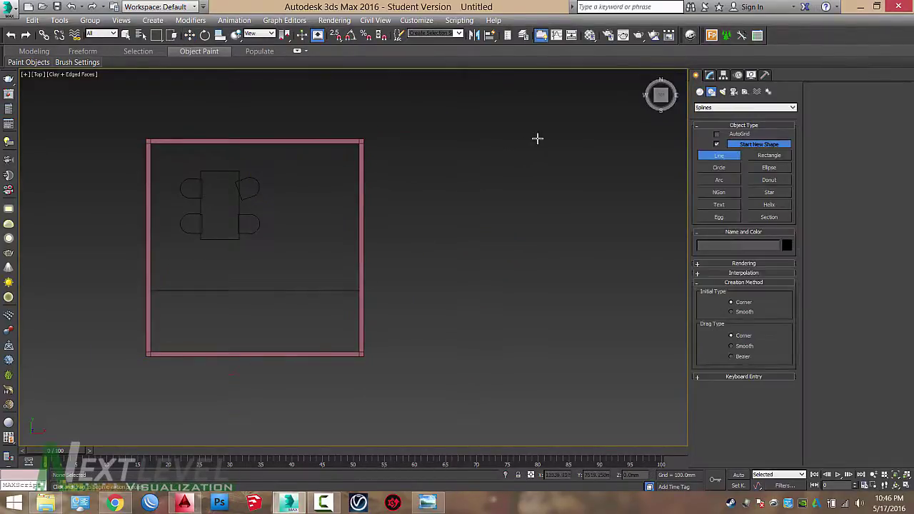
click(537, 139)
click(422, 140)
click(421, 199)
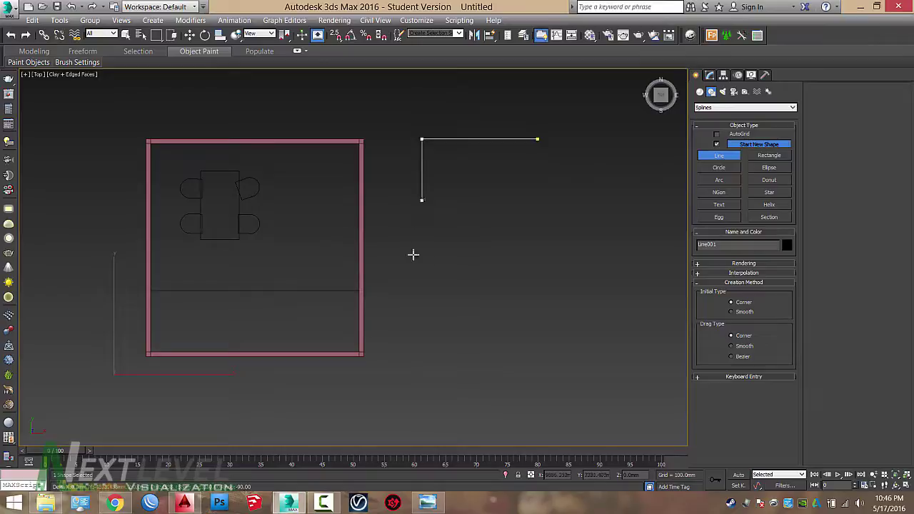
click(412, 300)
right_click(569, 255)
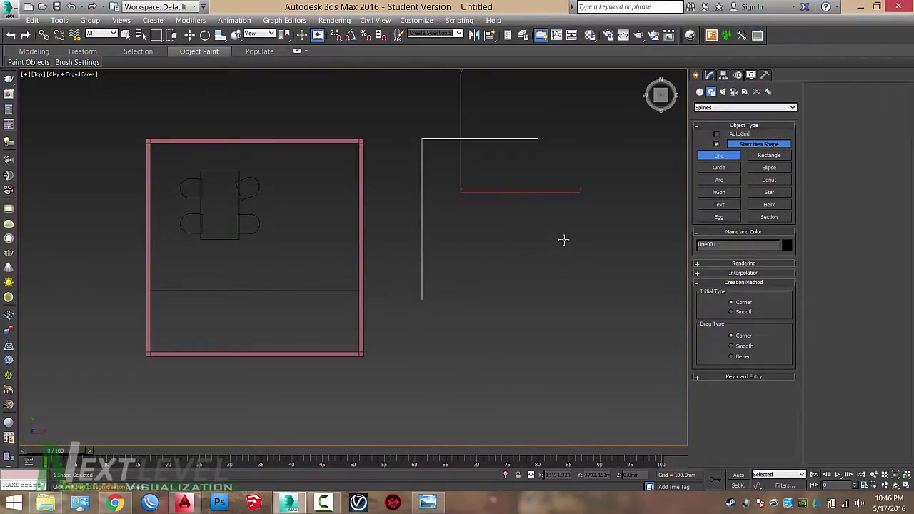
Switch the L-shaped line to vertex editing and select its corner vertex
key(3)
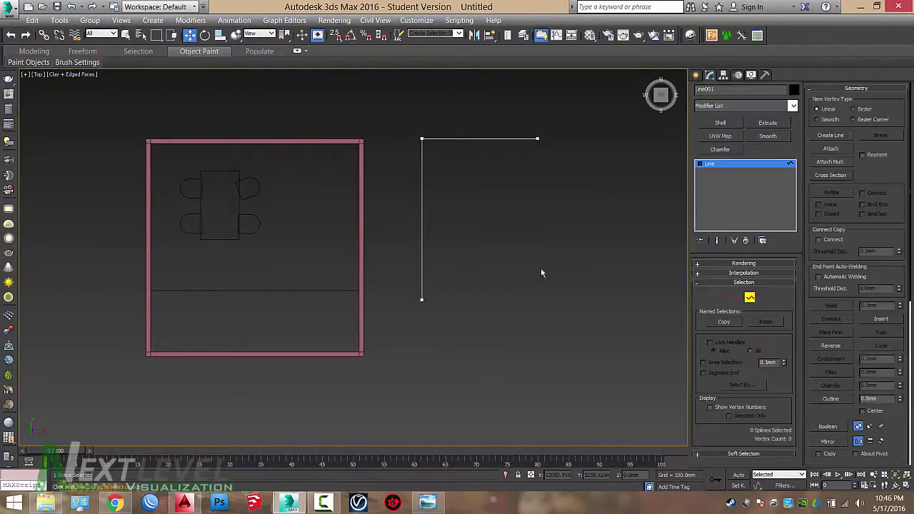
click(830, 399)
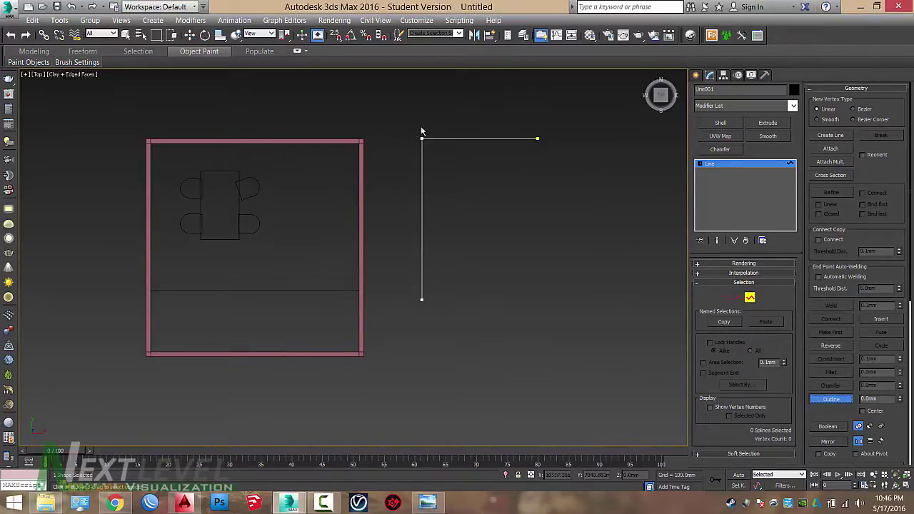
key(1)
click(701, 165)
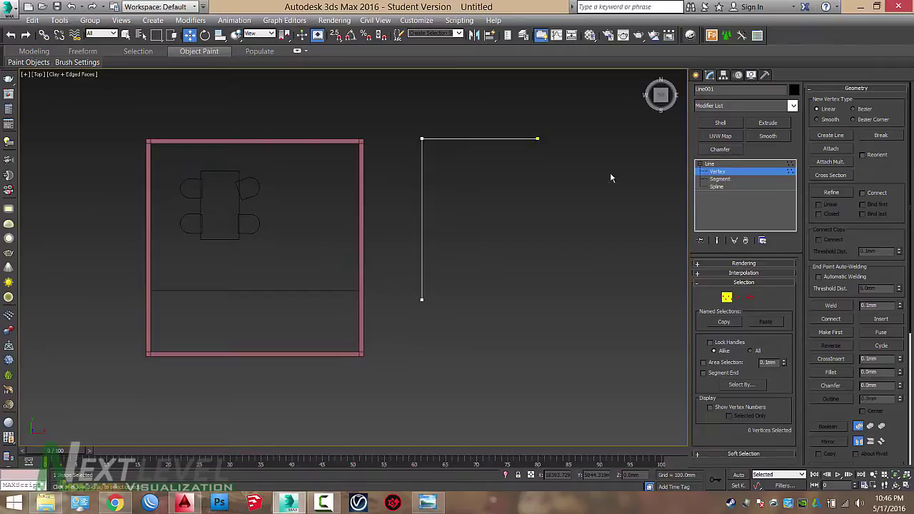
drag(412, 131, 429, 146)
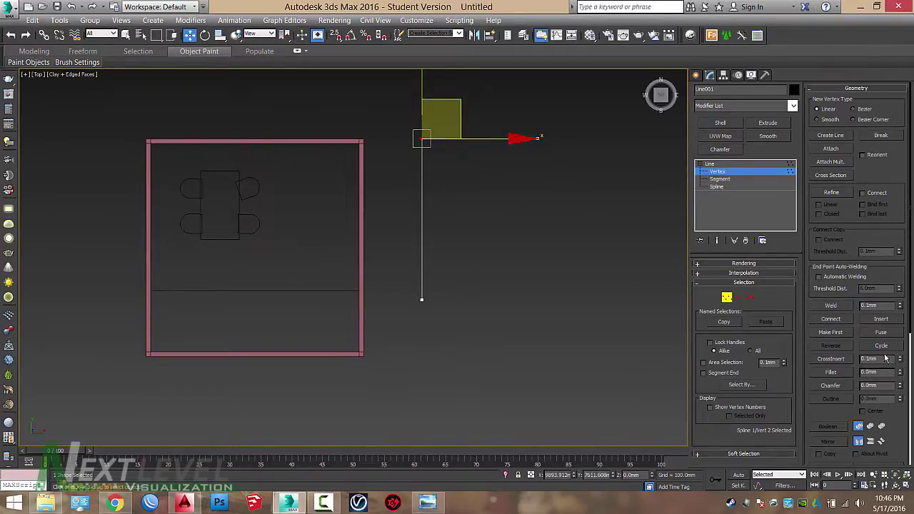
Try rounding the line's corner vertex with Fillet and undo it
click(842, 374)
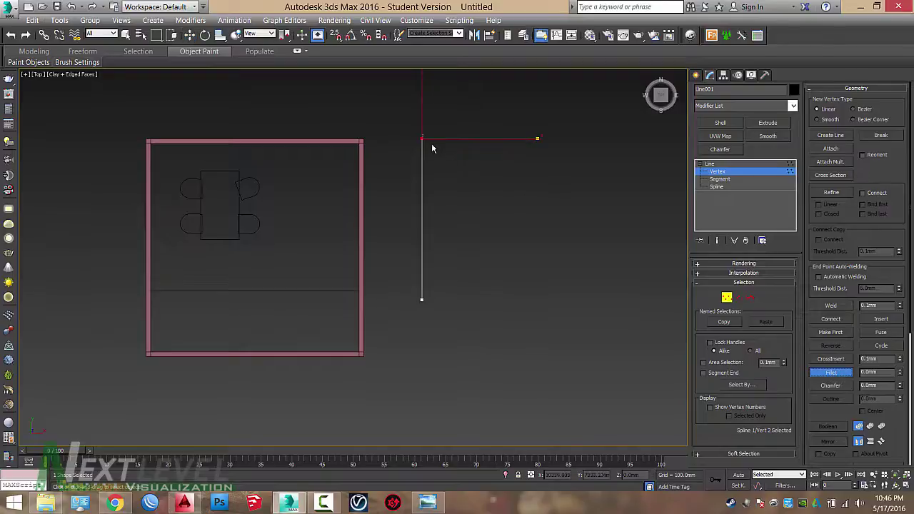
drag(423, 140, 440, 107)
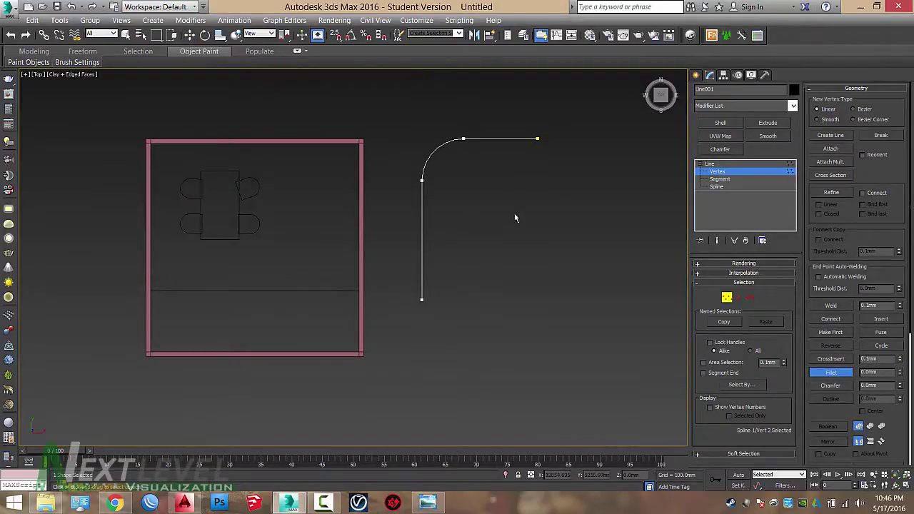
key(ctrl+z)
Try cutting the line's corner vertex with Chamfer and undo it
click(831, 385)
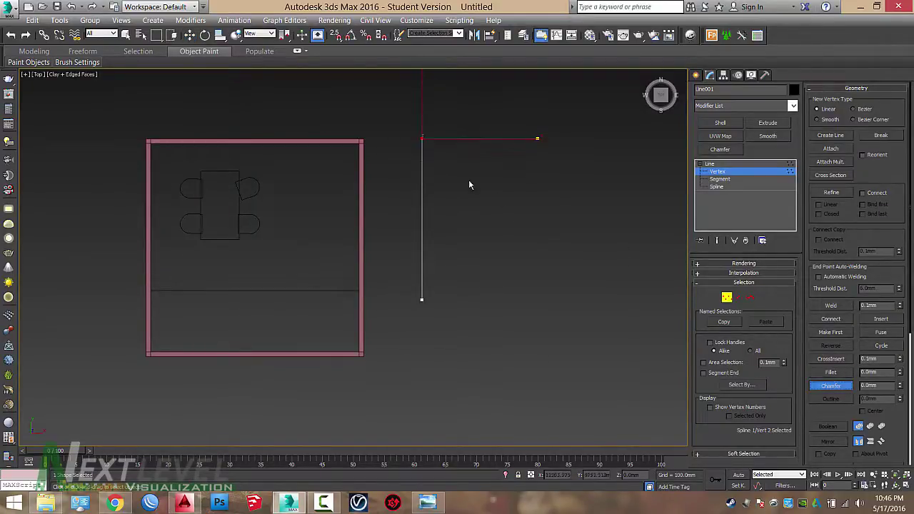
drag(425, 140, 472, 90)
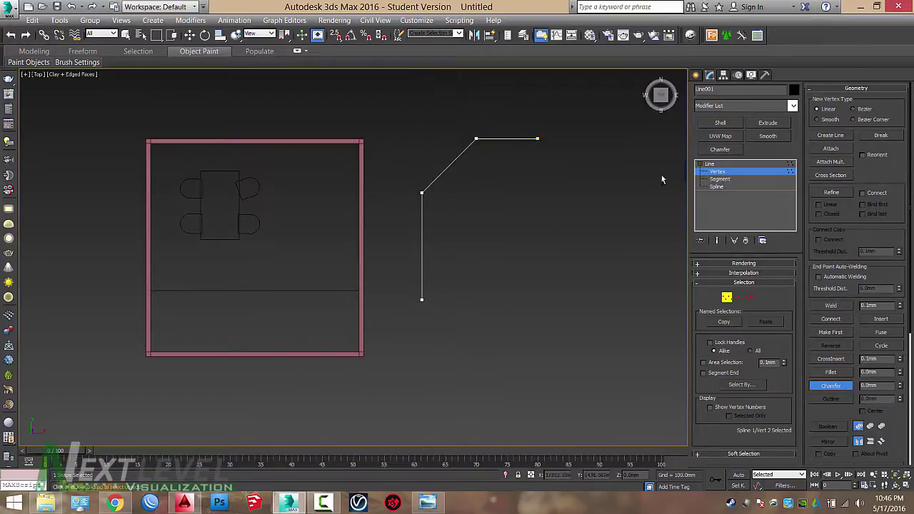
key(ctrl+z)
Try converting the corner vertex to Bezier and reshaping its curve, and undo both changes
right_click(404, 148)
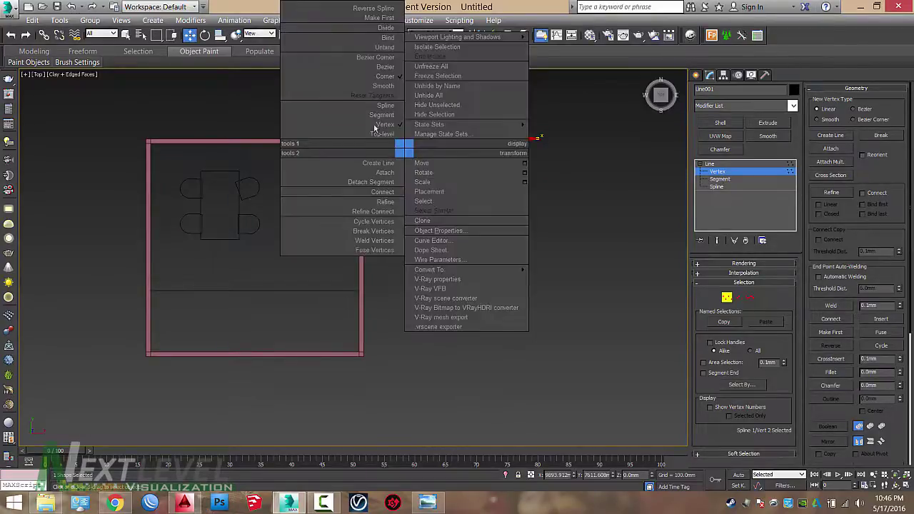
click(385, 67)
drag(370, 140, 388, 190)
key(ctrl+z)
key(ctrl+z)
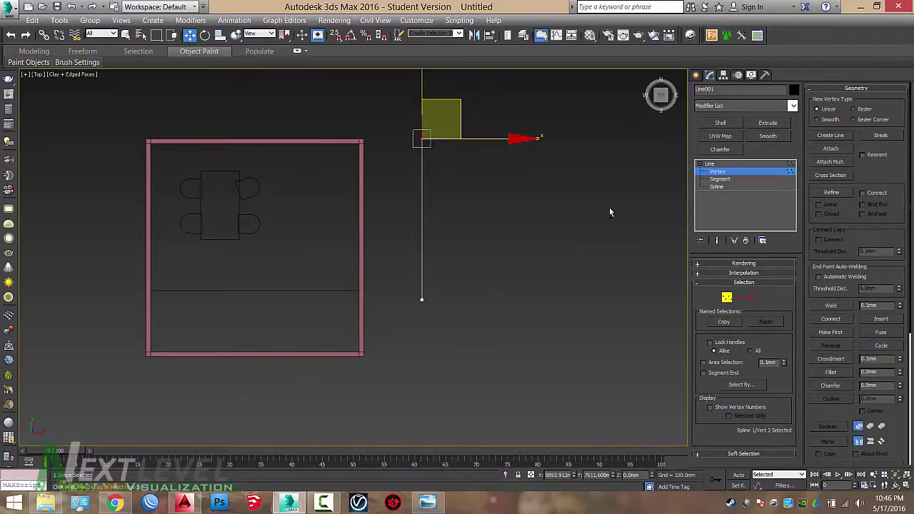
Fillet the line's corner vertex into a rounded bend and leave the Fillet command
click(846, 373)
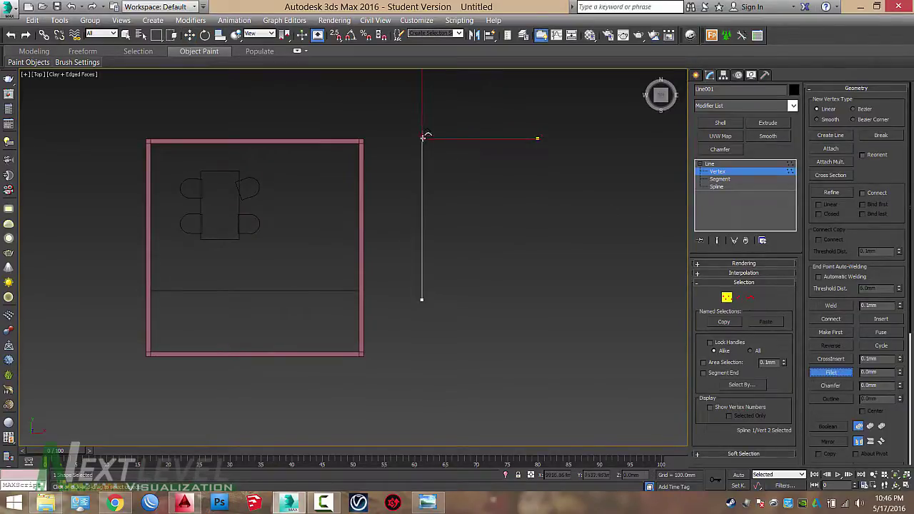
drag(424, 136, 431, 96)
right_click(446, 145)
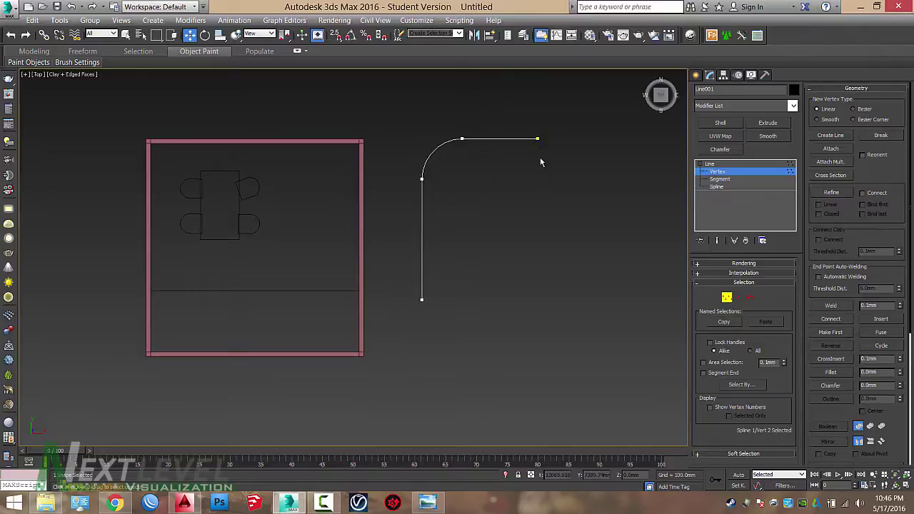
Apply Outline to the rounded line at spline level to form a closed wall profile, undoing the first trials
click(716, 186)
click(830, 399)
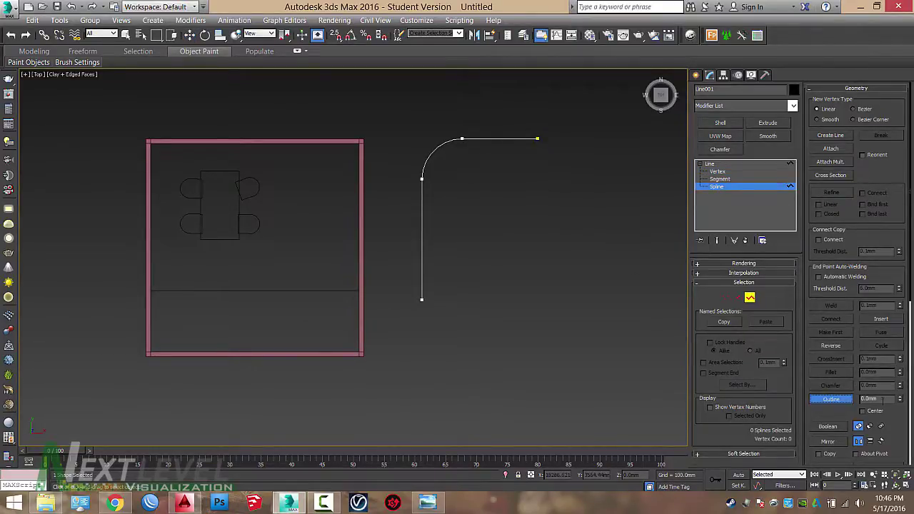
key(Return)
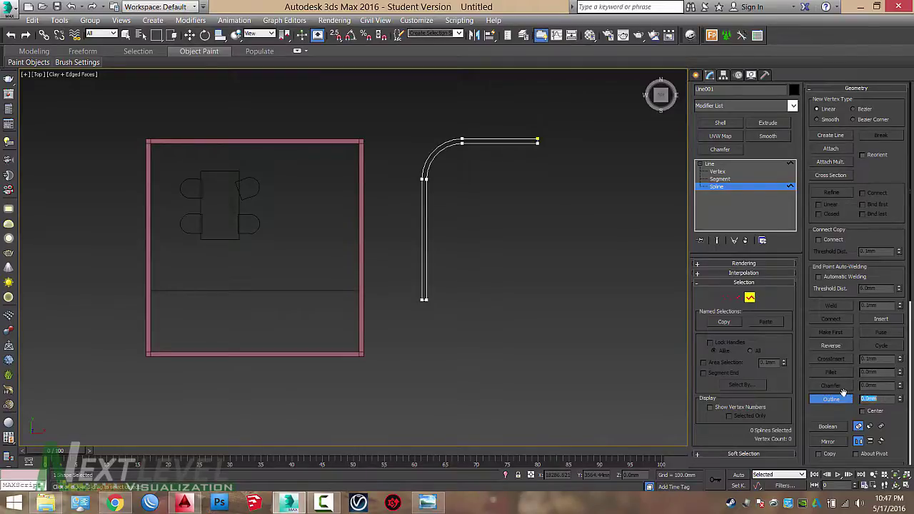
middle_drag(565, 227, 563, 233)
key(ctrl+z)
click(840, 402)
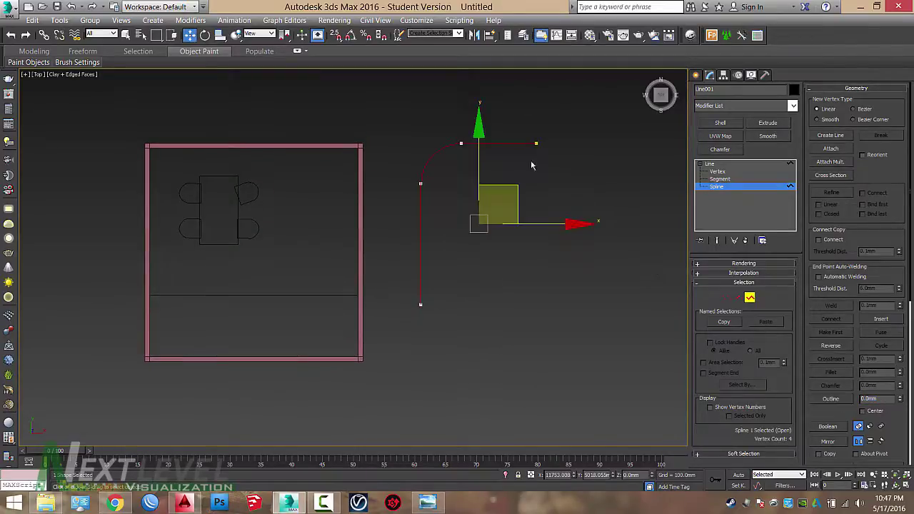
scroll(521, 157, up, 2)
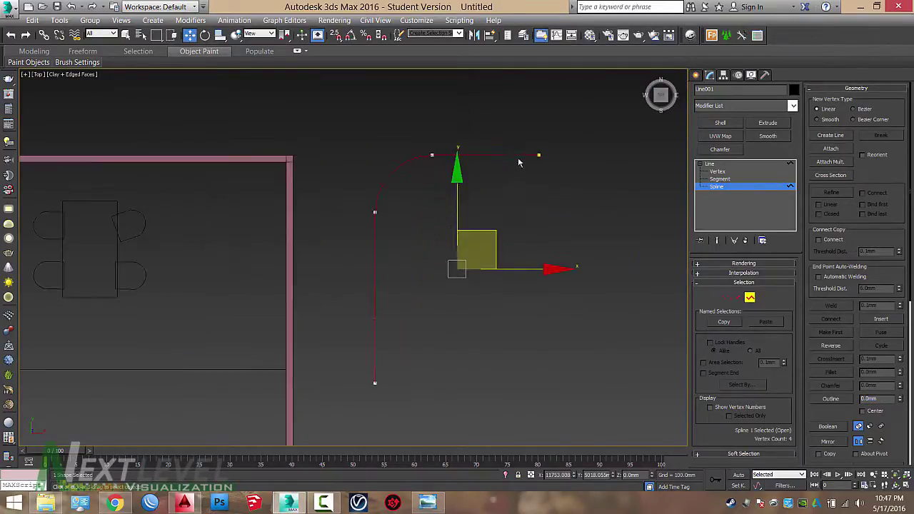
click(830, 398)
mouse_move(497, 156)
mouse_down()
mouse_move(500, 149)
mouse_move(500, 157)
mouse_up()
key(ctrl+z)
key(Return)
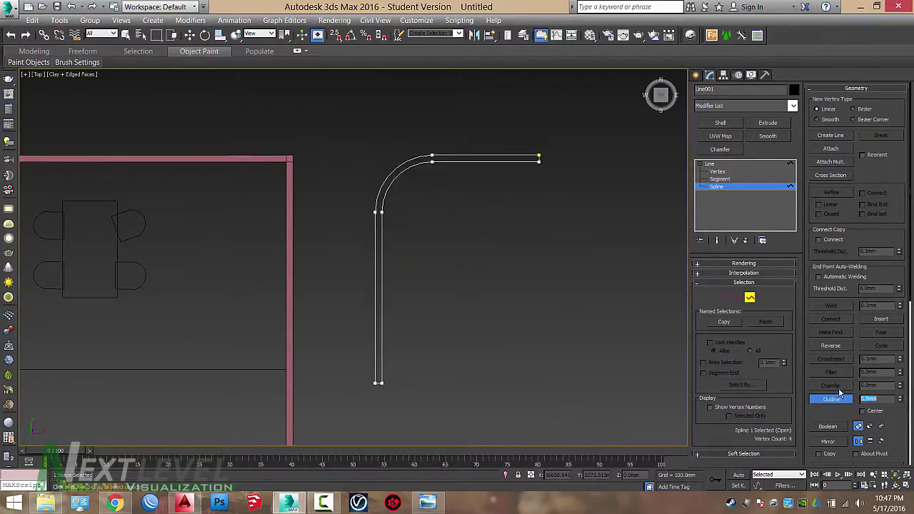
Add an Extrude modifier to the outlined profile and set its amount to 3000 mm
click(735, 165)
click(767, 122)
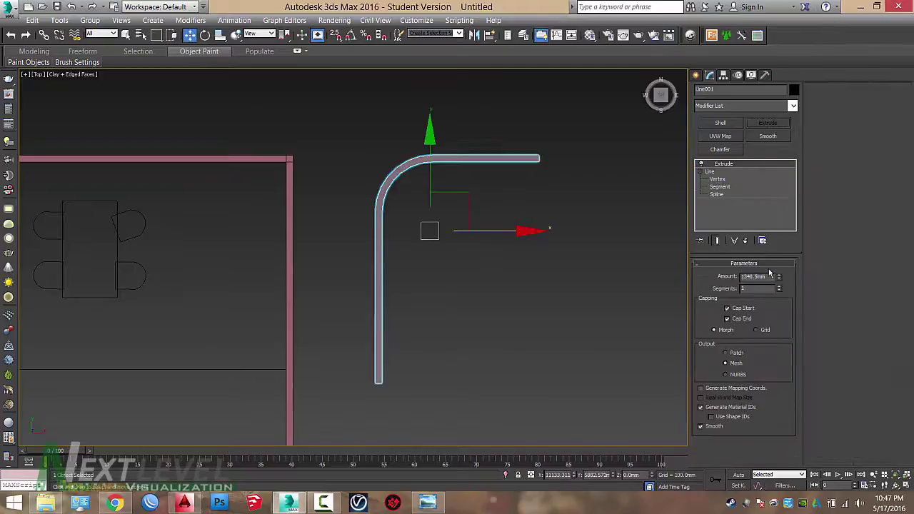
double_click(769, 276)
text(3000)
key(Return)
Compare the room walls with the extruded curved wall in an orbited view and move the curved wall slightly away from the room along X
alt+middle_drag(546, 245, 493, 251)
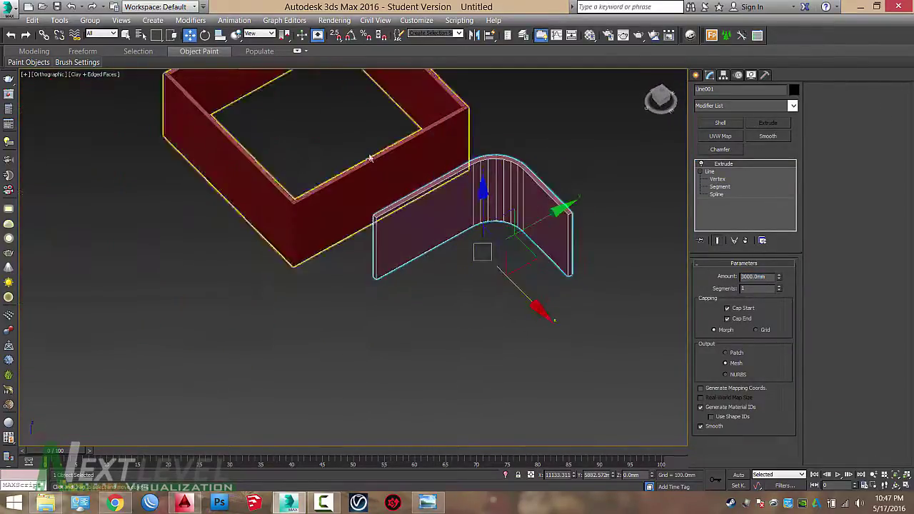
click(373, 162)
alt+middle_drag(374, 171, 336, 141)
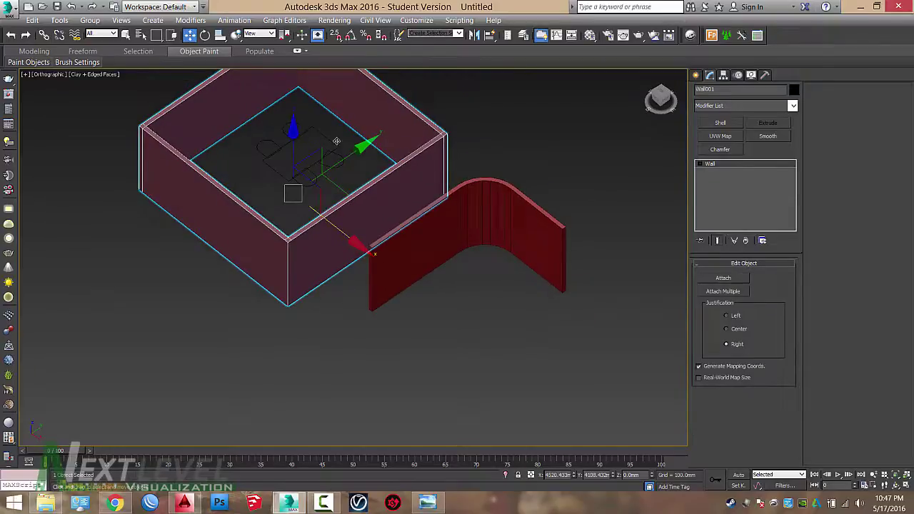
click(467, 247)
alt+middle_drag(479, 226, 507, 282)
drag(523, 287, 531, 287)
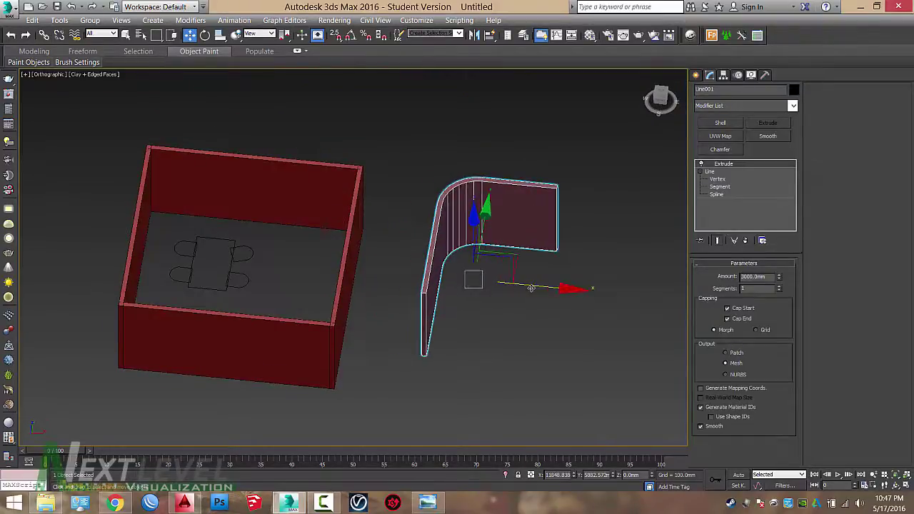
Draw a Standard Primitives box about 1107 mm long and 1155 mm wide at the curved wall's straight lower end in top view
key(t)
key(z)
scroll(573, 256, down, 3)
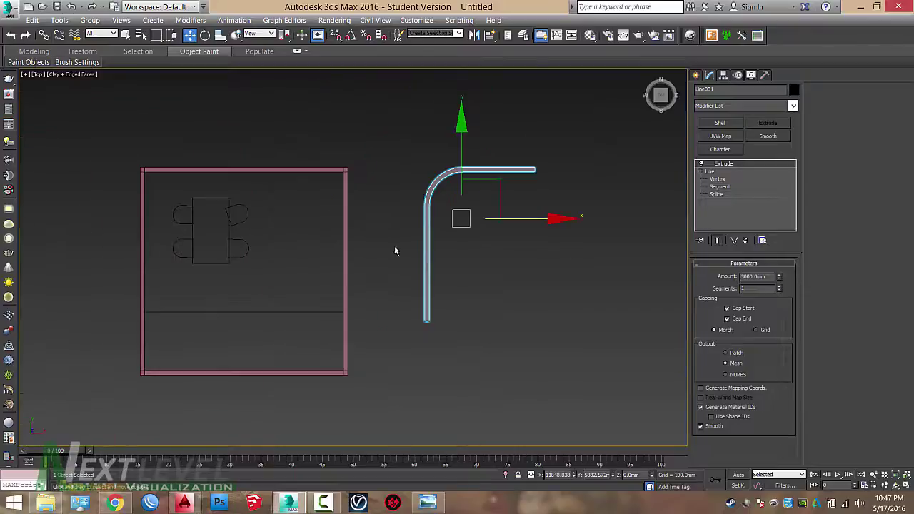
middle_drag(480, 278, 496, 238)
click(696, 75)
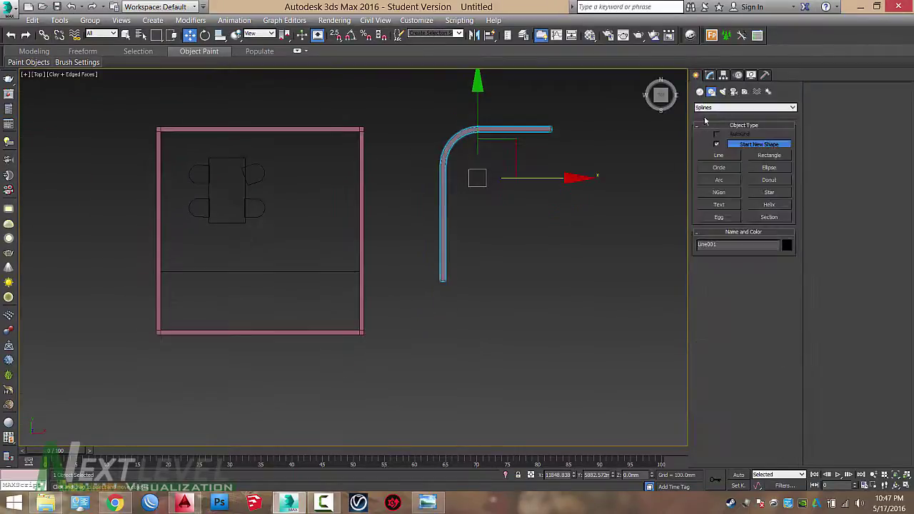
click(714, 107)
click(714, 122)
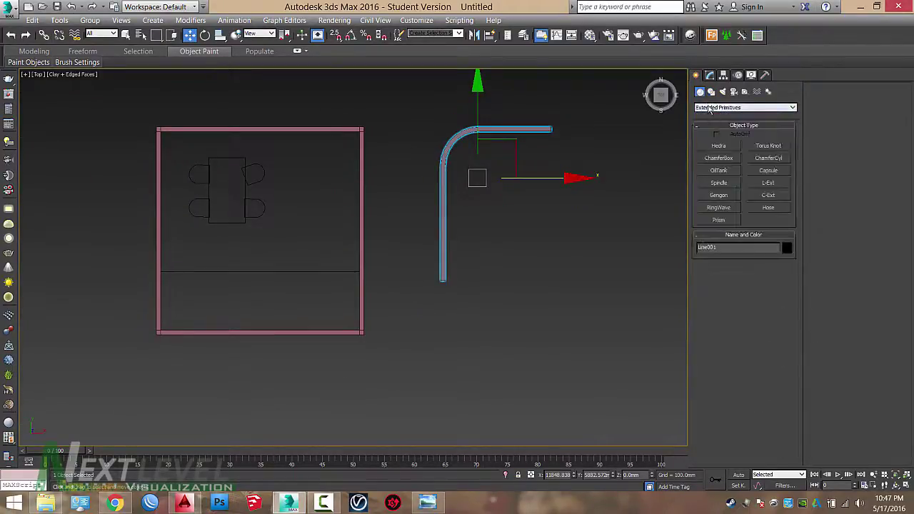
click(714, 107)
click(712, 115)
click(718, 145)
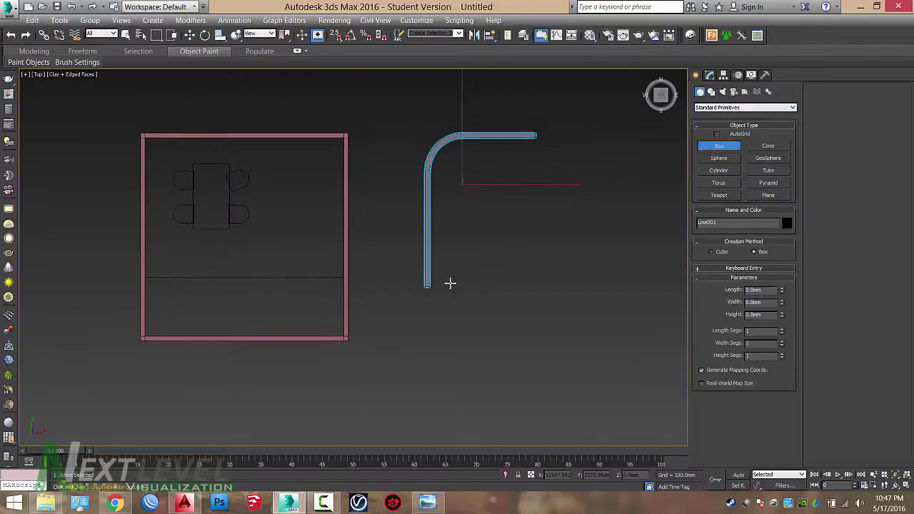
scroll(395, 293, up, 5)
drag(397, 292, 465, 357)
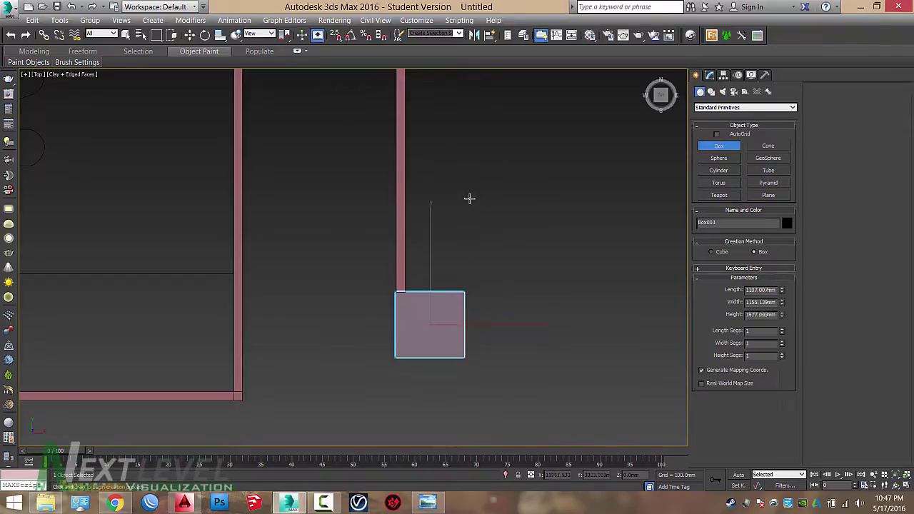
Set the new box's height to 3000 mm, check it against the curved wall in an orbited view and finish box creation
double_click(761, 315)
text(3000)
key(Return)
alt+middle_drag(535, 307, 485, 248)
middle_drag(467, 288, 376, 255)
click(472, 310)
scroll(397, 326, down, 3)
right_click(360, 325)
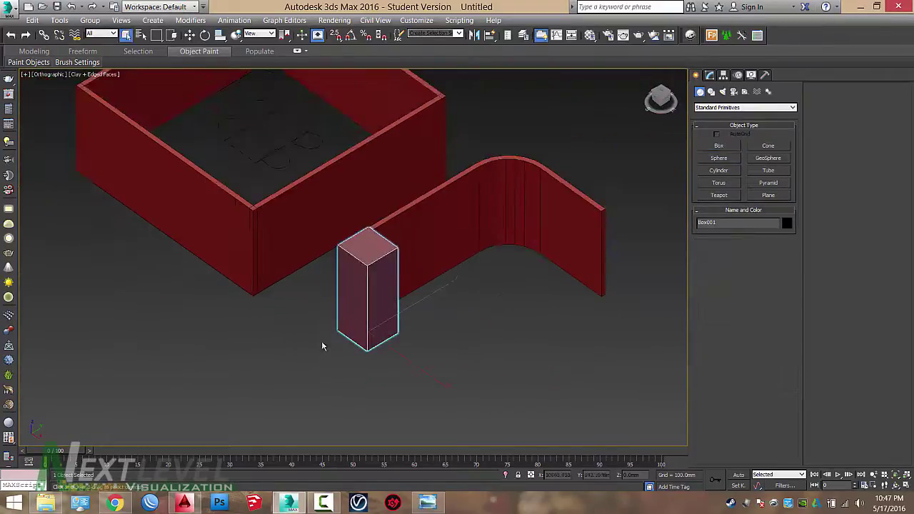
Draw an open, U-shaped three-segment line with straight orthogonal sides, starting from the box's lower outer corner in top view
key(t)
key(z)
middle_drag(414, 322, 393, 251)
scroll(381, 275, down, 8)
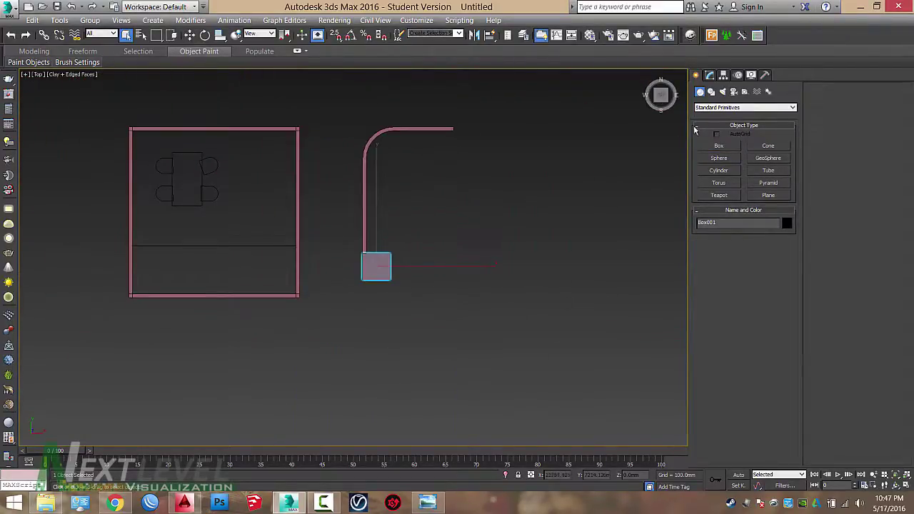
click(711, 92)
click(719, 155)
scroll(379, 286, up, 2)
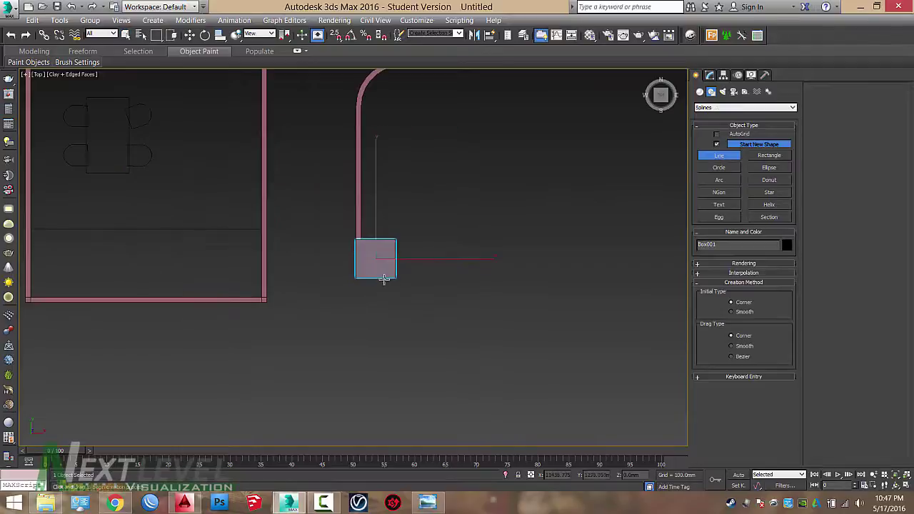
click(396, 279)
middle_drag(398, 330, 403, 285)
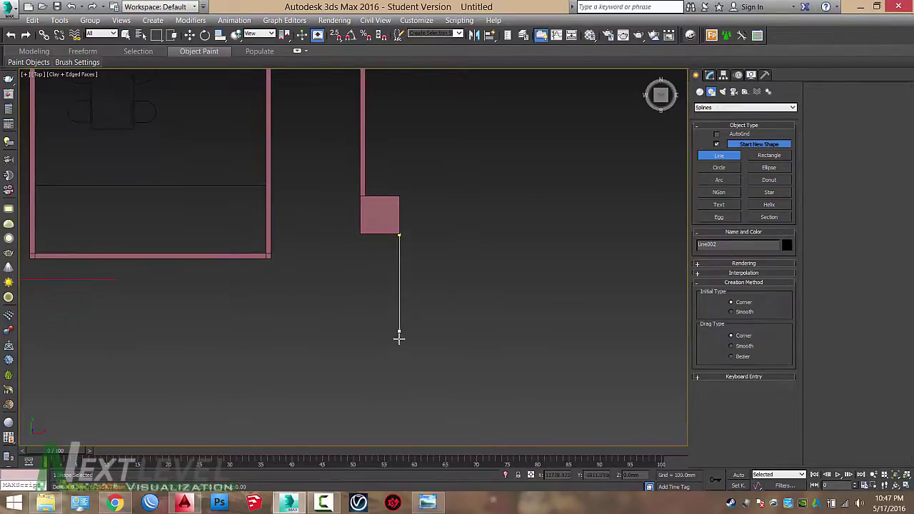
shift+click(486, 346)
shift+click(561, 348)
shift+click(561, 111)
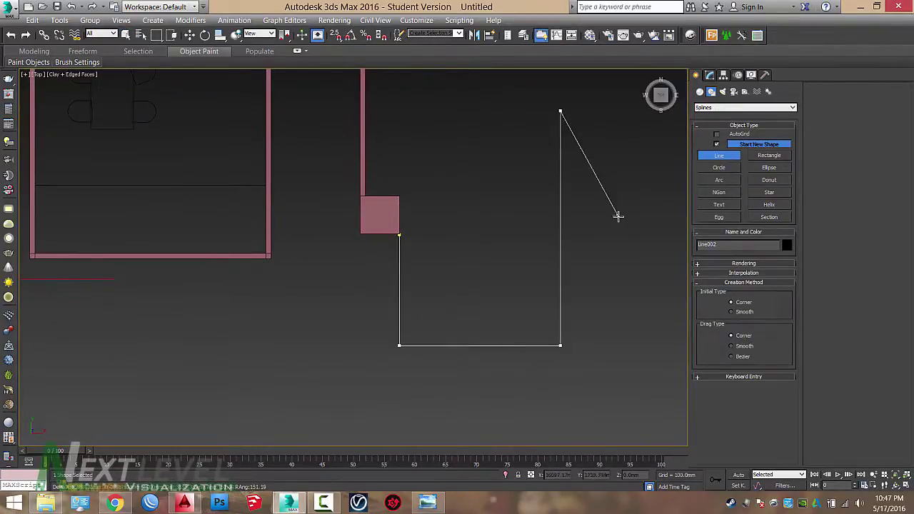
right_click(582, 250)
scroll(580, 252, down, 2)
Outline the U-shaped line at spline level, offsetting inward to form a closed wall profile, and inspect it near the box
click(709, 74)
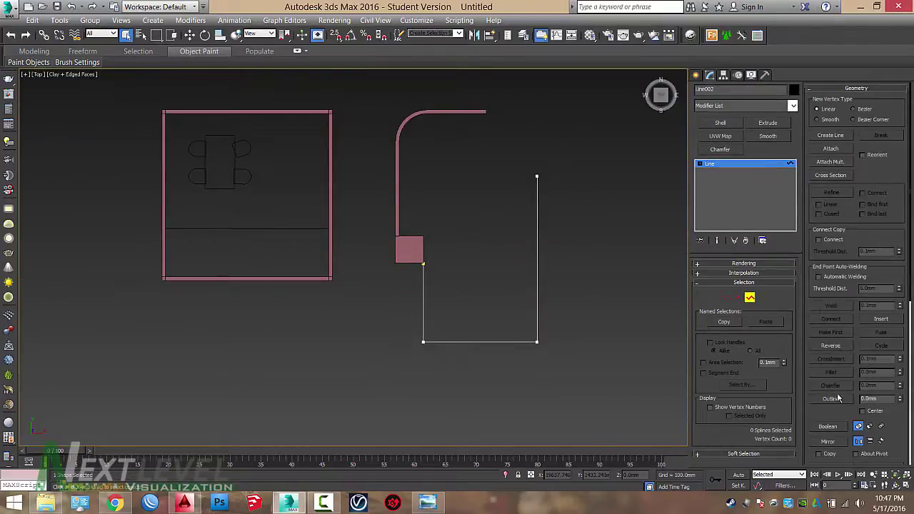
click(871, 398)
text(15)
key(Return)
scroll(446, 272, up, 4)
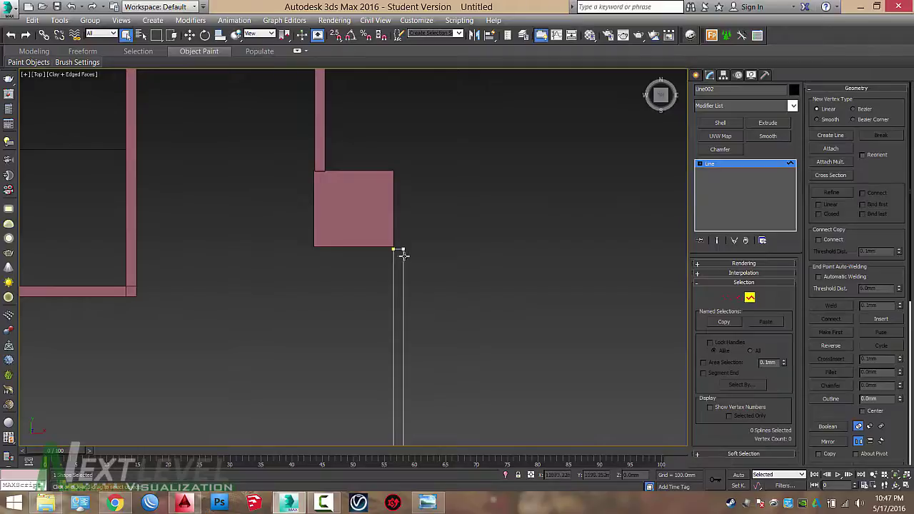
scroll(465, 301, down, 2)
middle_drag(465, 300, 464, 269)
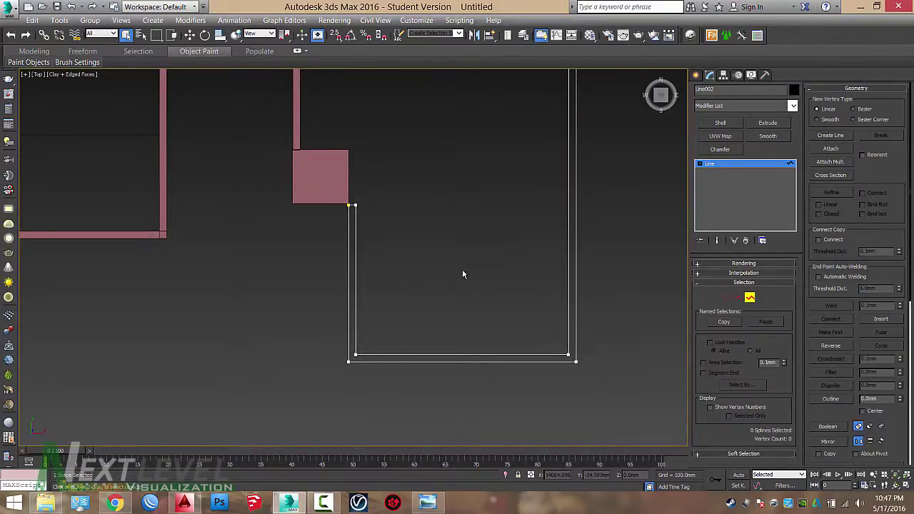
Undo the inward outline and outline the U-shaped spline again with the offset on its outer side
drag(461, 195, 580, 73)
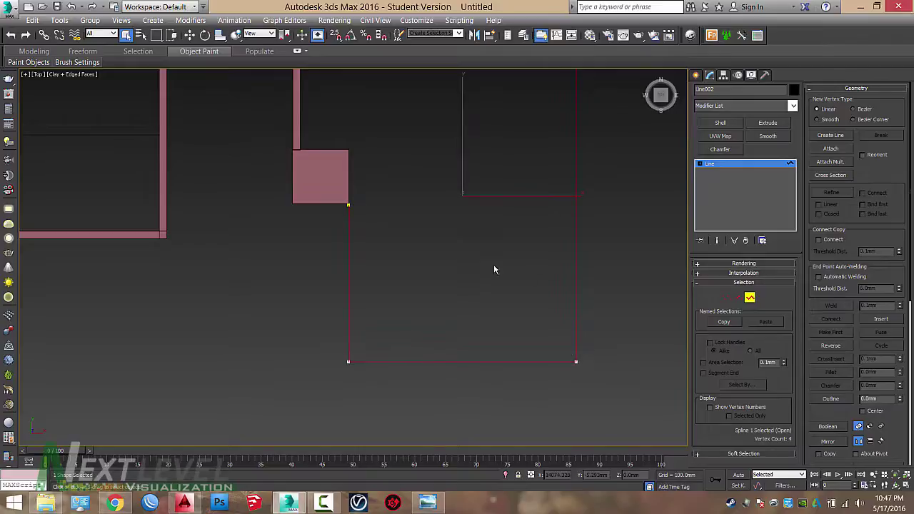
middle_drag(482, 257, 482, 254)
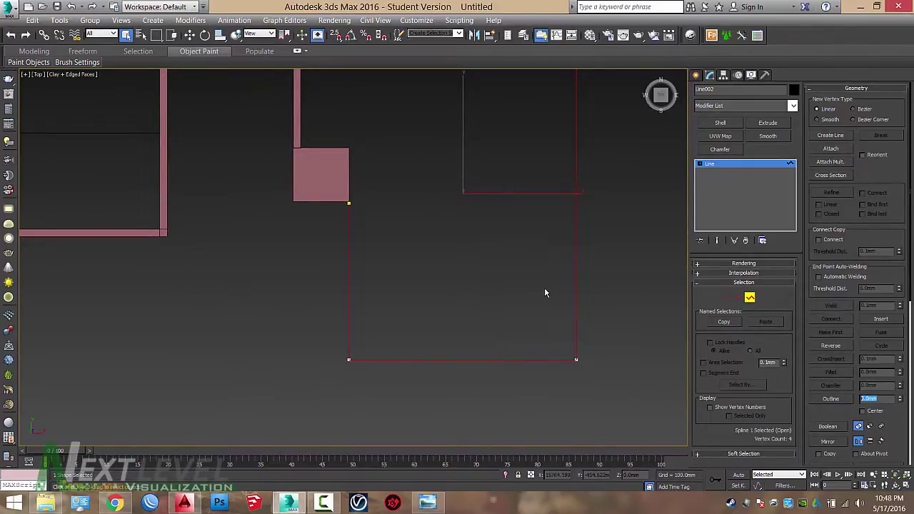
key(Return)
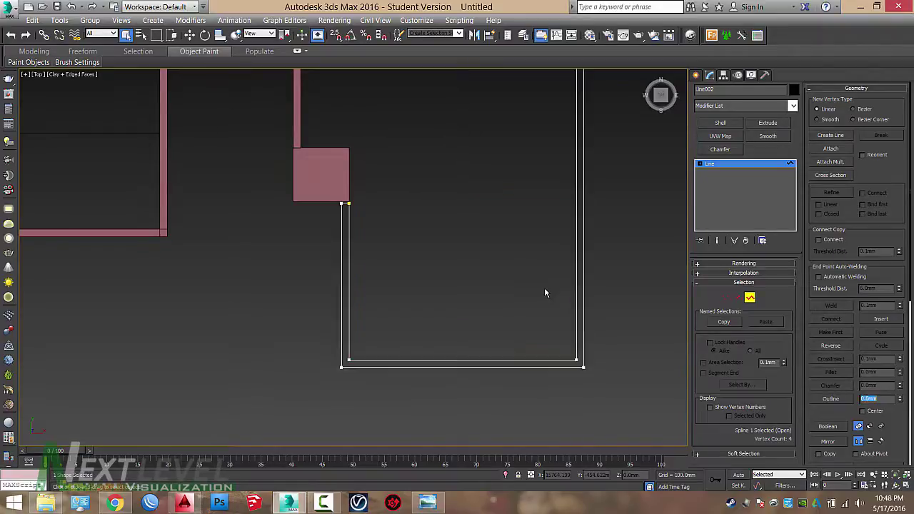
scroll(339, 205, up, 2)
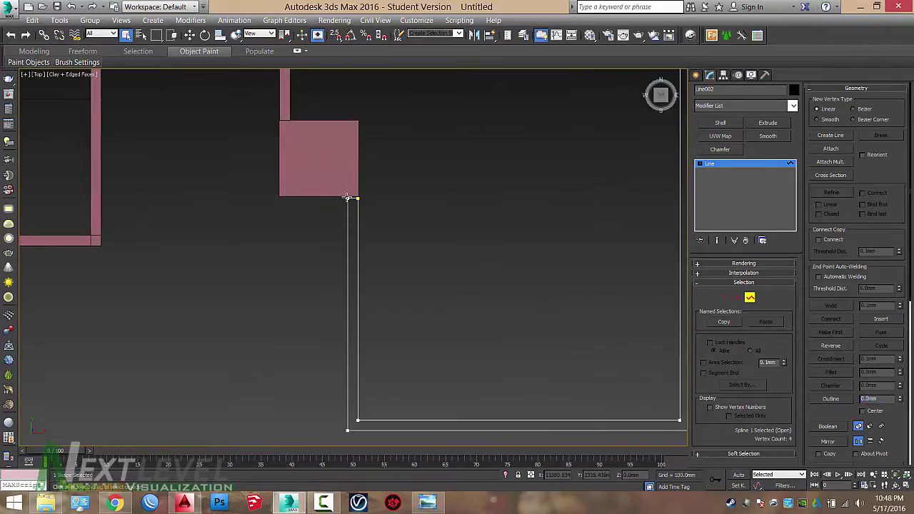
Move the two end vertices of the outlined profile up along Y against the box's lower edge
key(1)
scroll(347, 198, up, 2)
click(346, 197)
key(w)
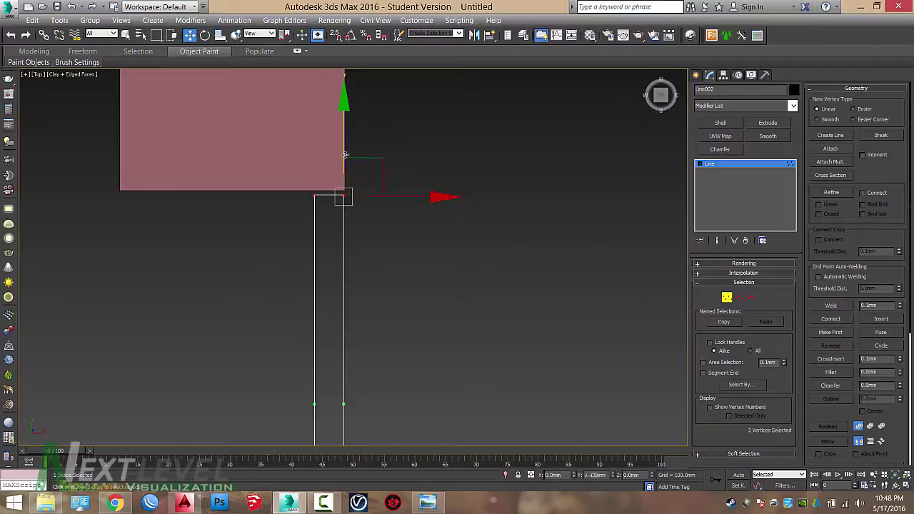
scroll(490, 153, down, 5)
Extrude the outlined U-shaped profile 3000 mm and review all the walls in a perspective view
click(737, 169)
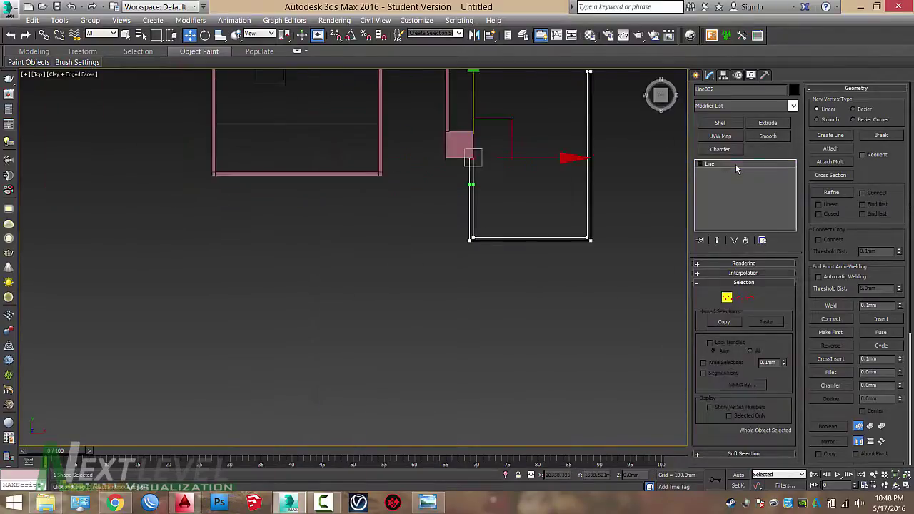
click(768, 122)
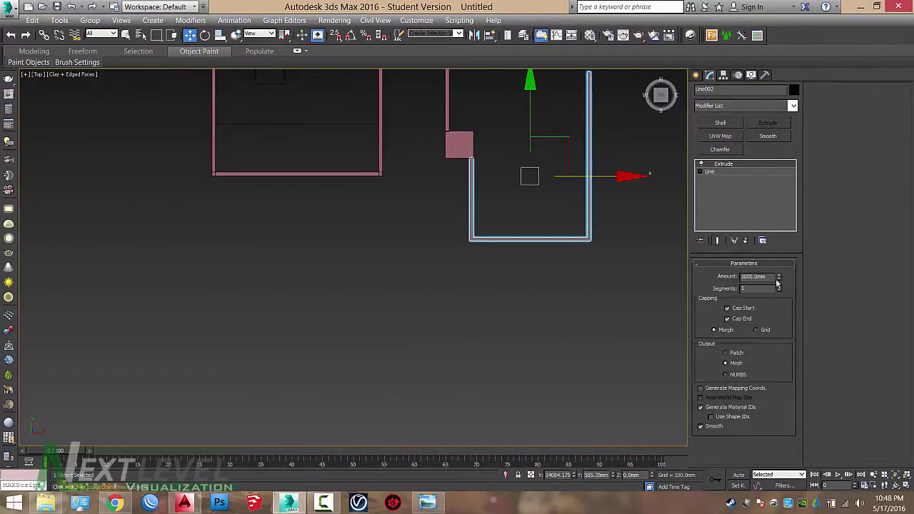
alt+middle_drag(547, 212, 614, 214)
click(597, 225)
middle_drag(614, 214, 333, 226)
scroll(441, 238, up, 2)
key(p)
scroll(338, 271, down, 2)
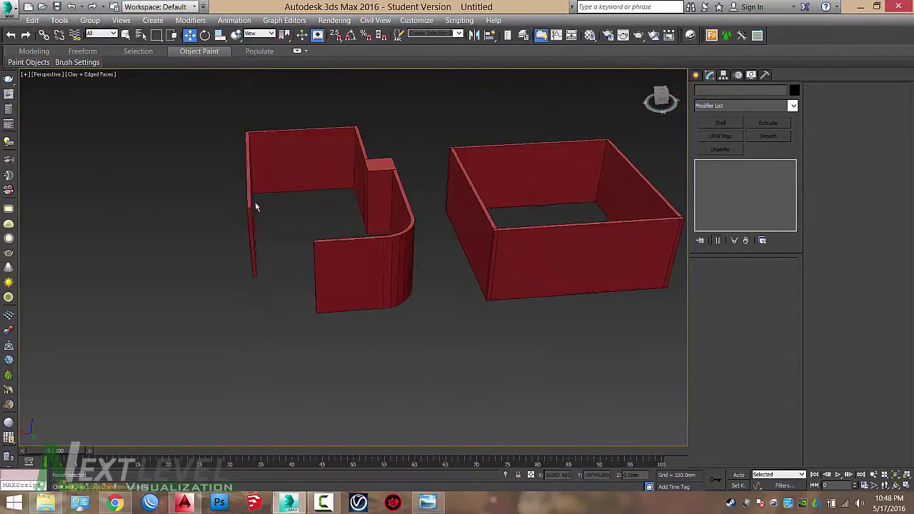
Delete the curved wall, the box and the U-shaped wall together in top view, keeping only the room
click(405, 209)
alt+middle_drag(404, 209, 376, 193)
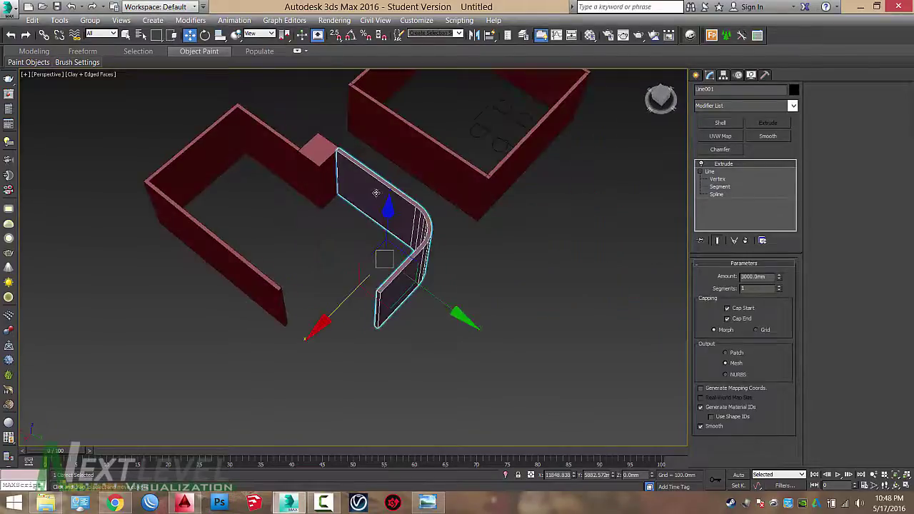
key(t)
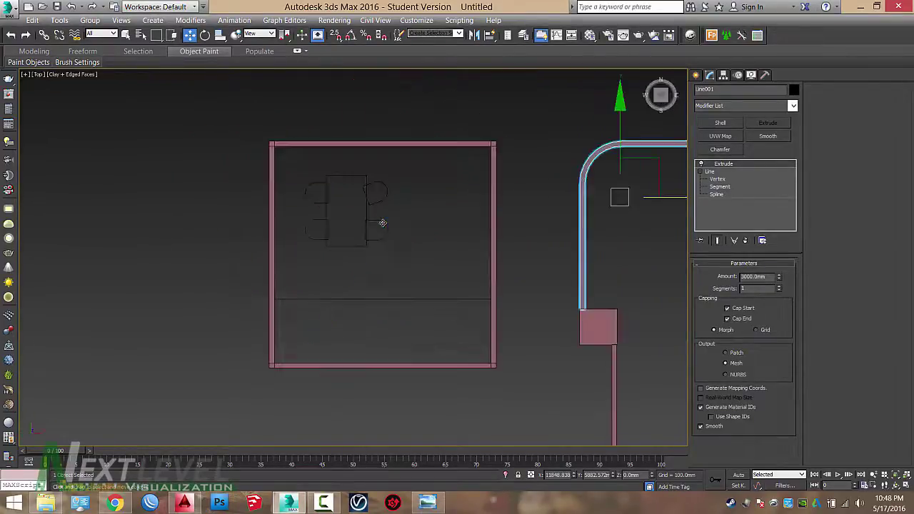
middle_drag(643, 264, 402, 235)
scroll(434, 235, down, 2)
drag(541, 283, 350, 182)
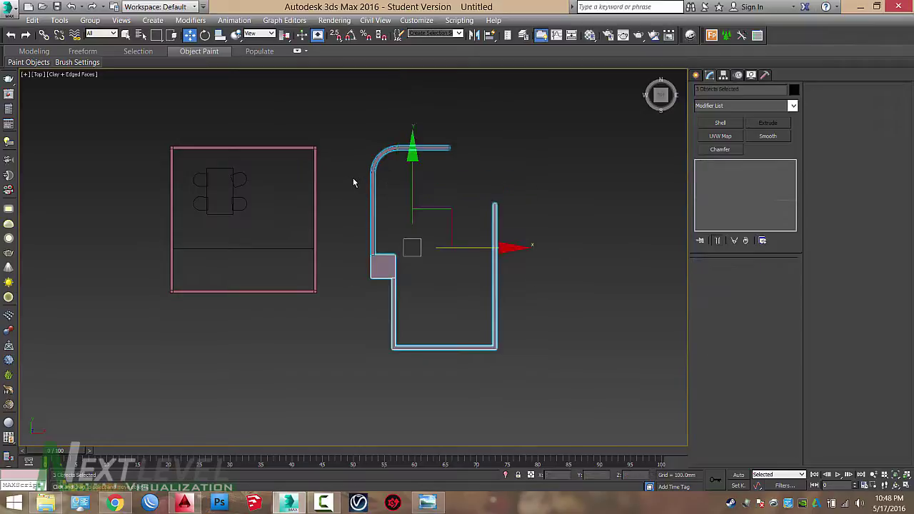
key(Delete)
key(z)
Create a 6700 × 6700 mm plane as the floor, spanning the inner corners of the room walls, and check it in an orbited view
click(412, 132)
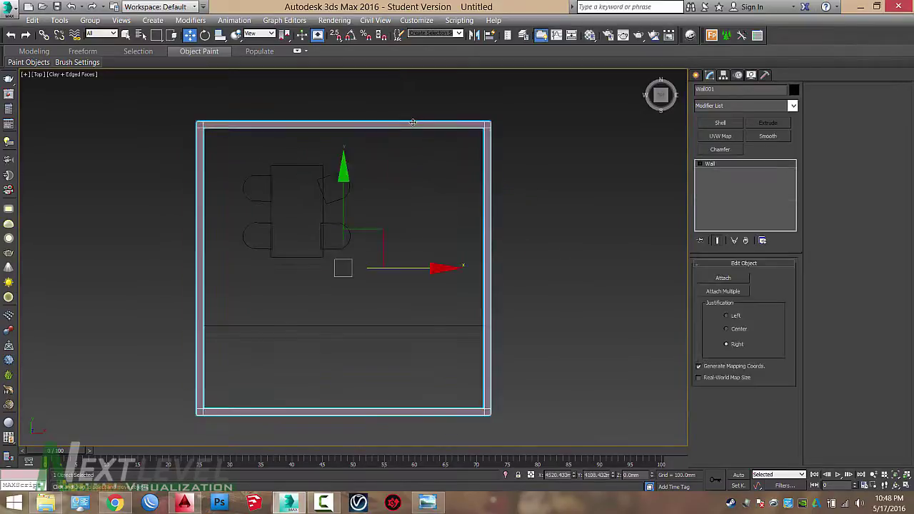
middle_drag(412, 132, 464, 133)
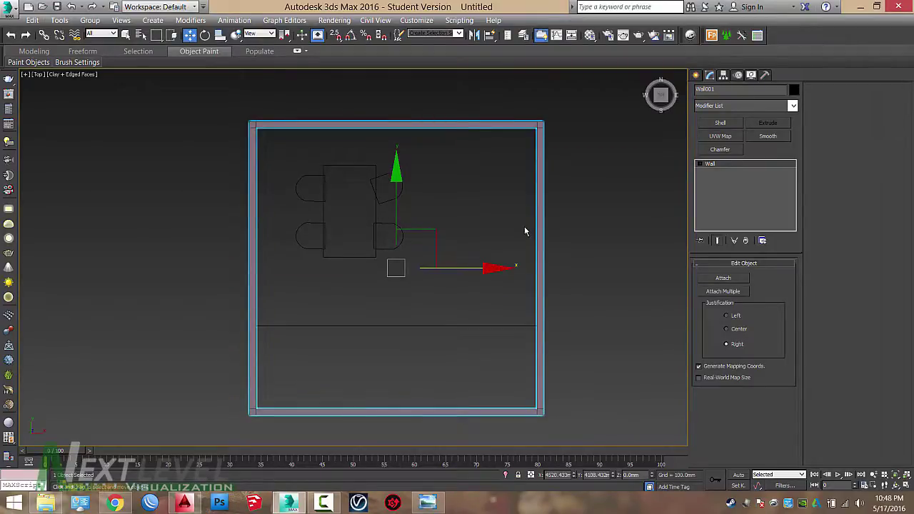
click(696, 74)
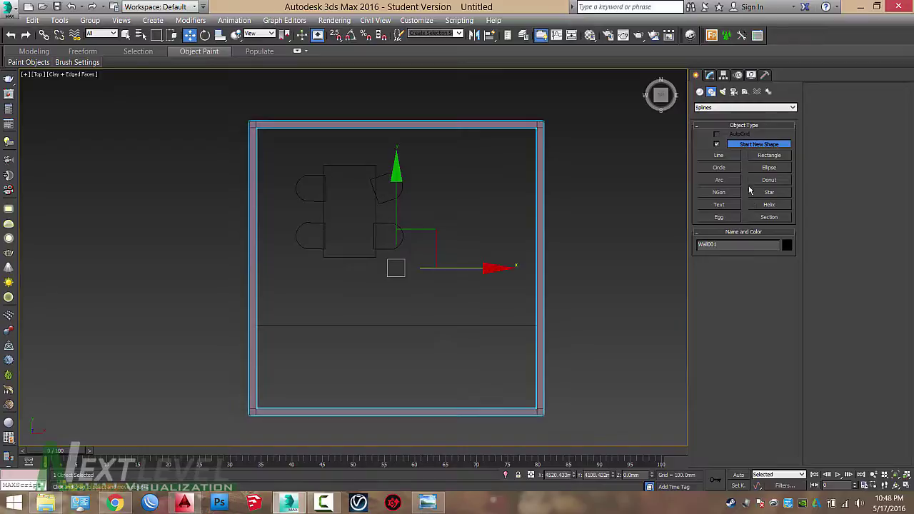
click(769, 157)
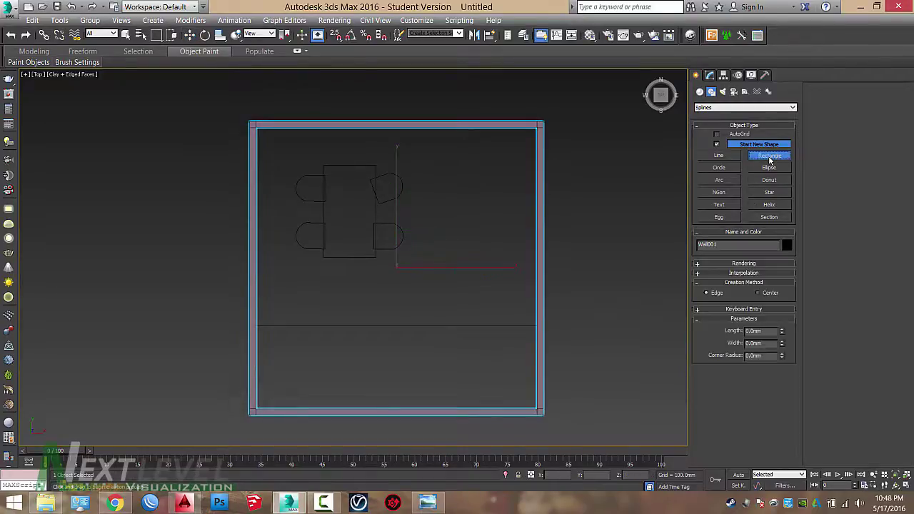
click(701, 92)
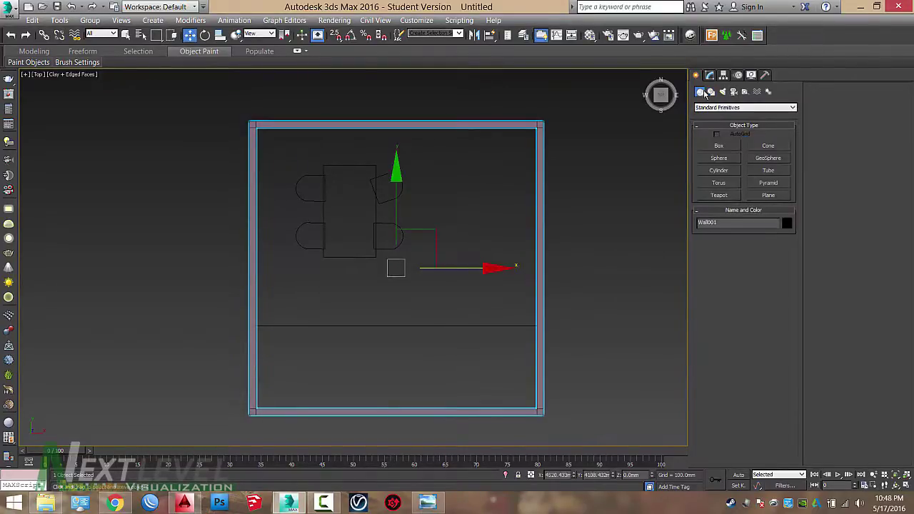
click(769, 195)
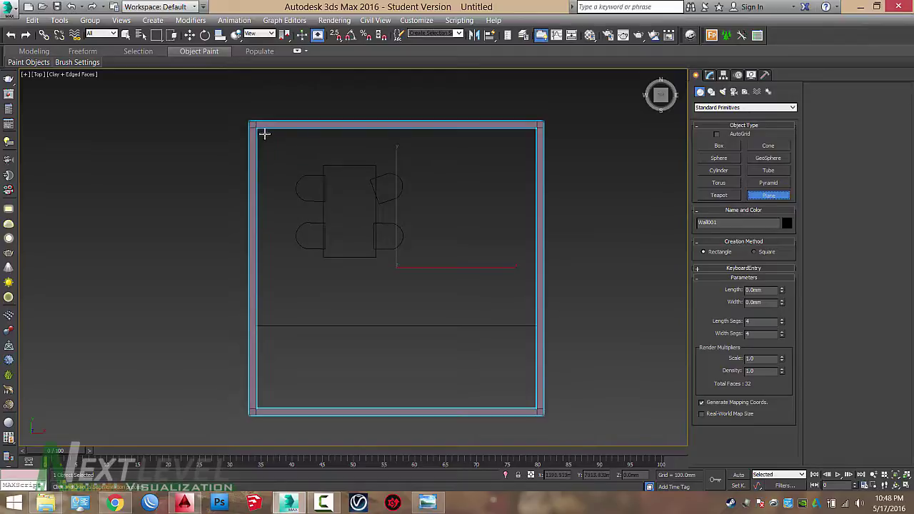
drag(264, 133, 541, 410)
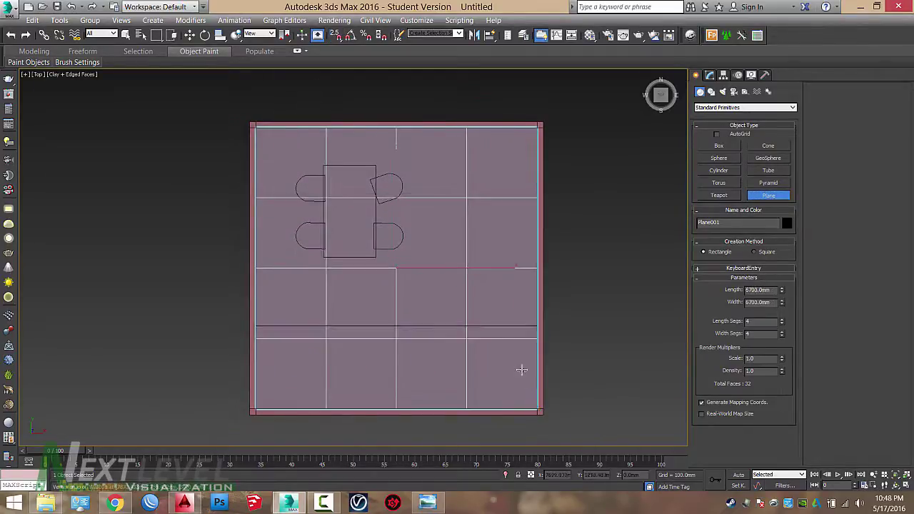
alt+middle_drag(521, 370, 441, 252)
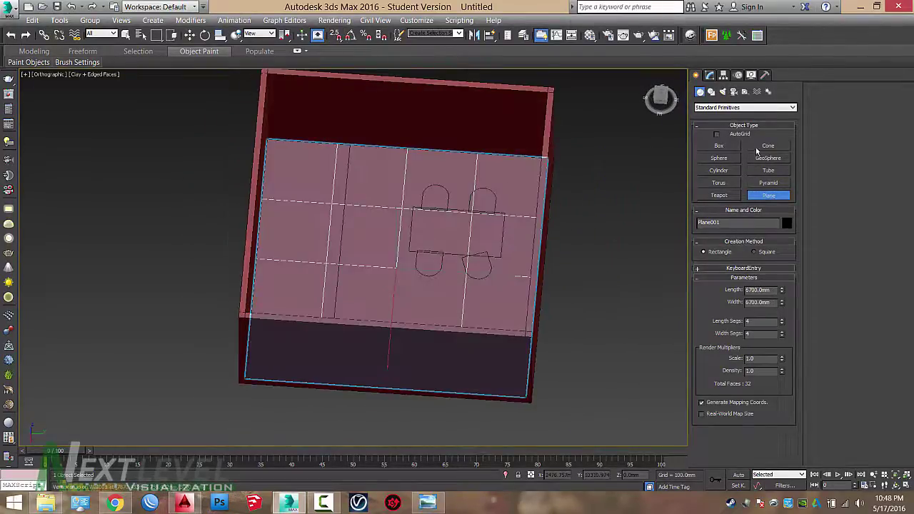
Try drawing a rectangle spline beside the room in top view and undo it
click(712, 92)
key(t)
click(769, 156)
key(z)
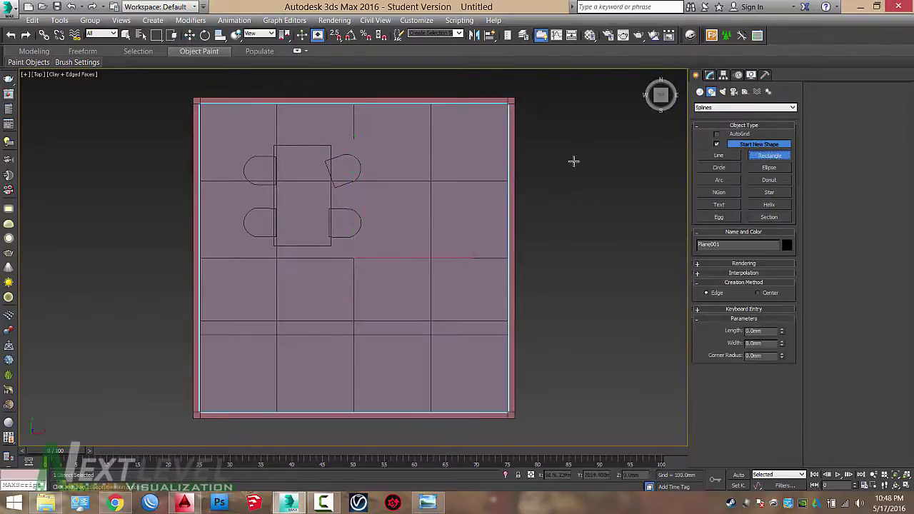
drag(545, 112, 695, 325)
key(ctrl+z)
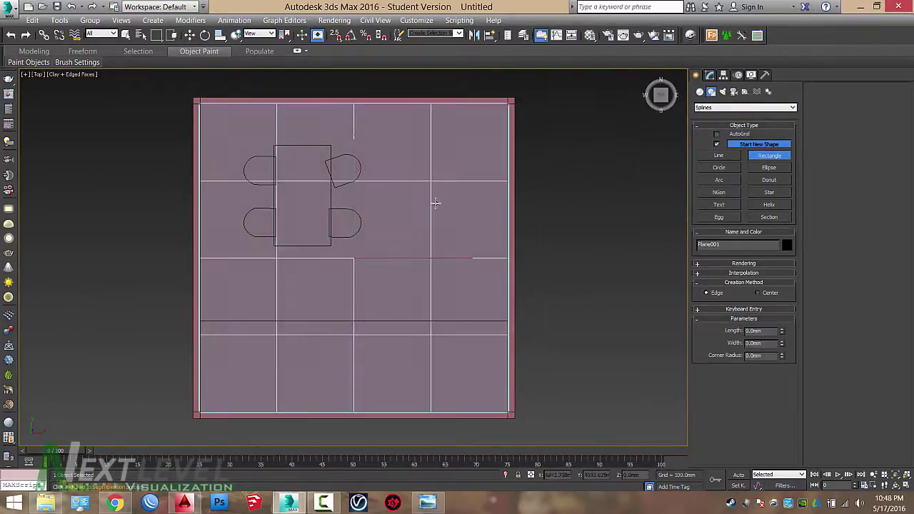
scroll(444, 191, down, 3)
scroll(445, 190, up, 3)
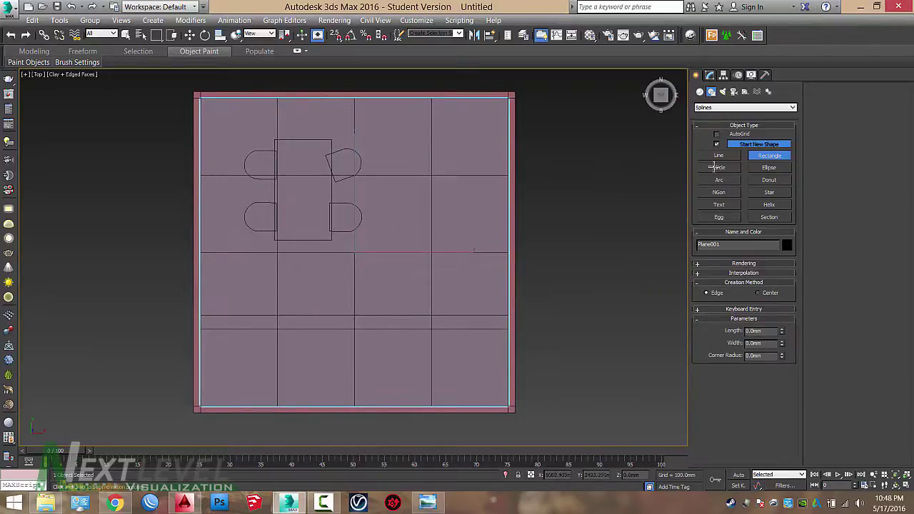
Set the floor plane's length and width segments to 1 each and deselect the plane in top view
click(709, 75)
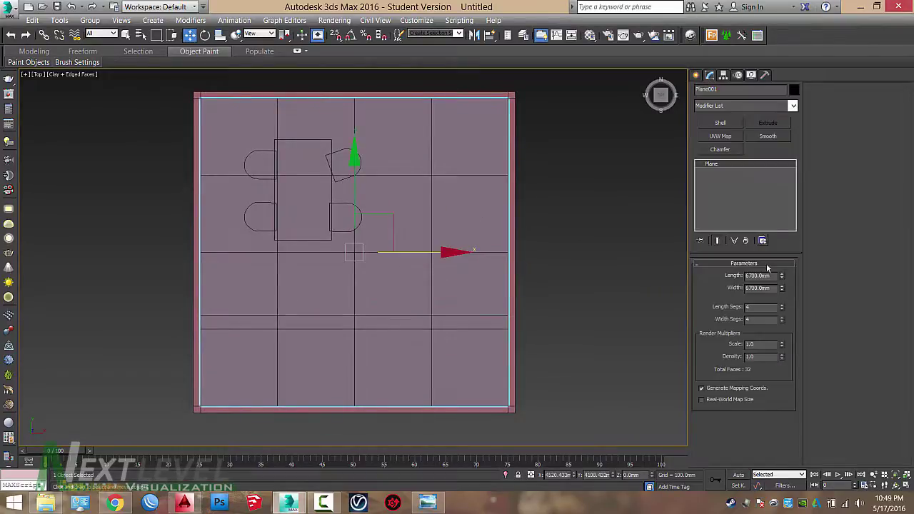
right_click(782, 307)
right_click(781, 323)
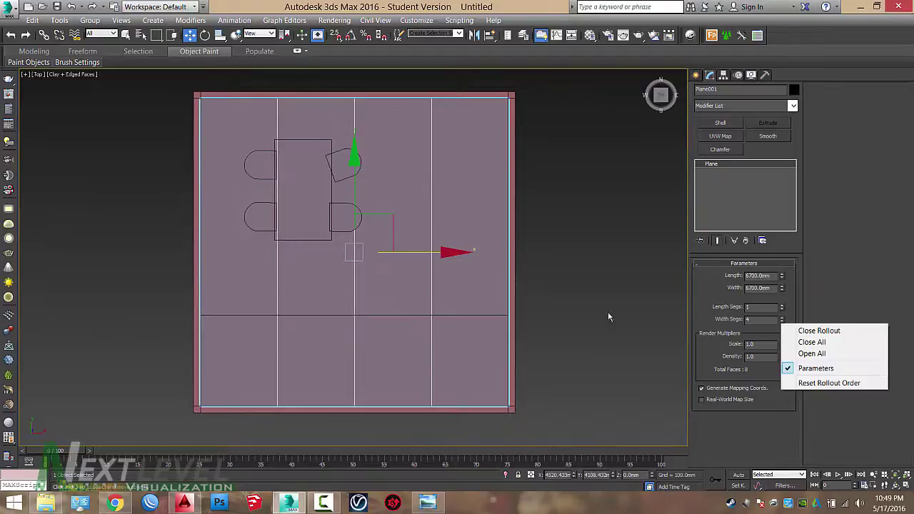
right_click(782, 321)
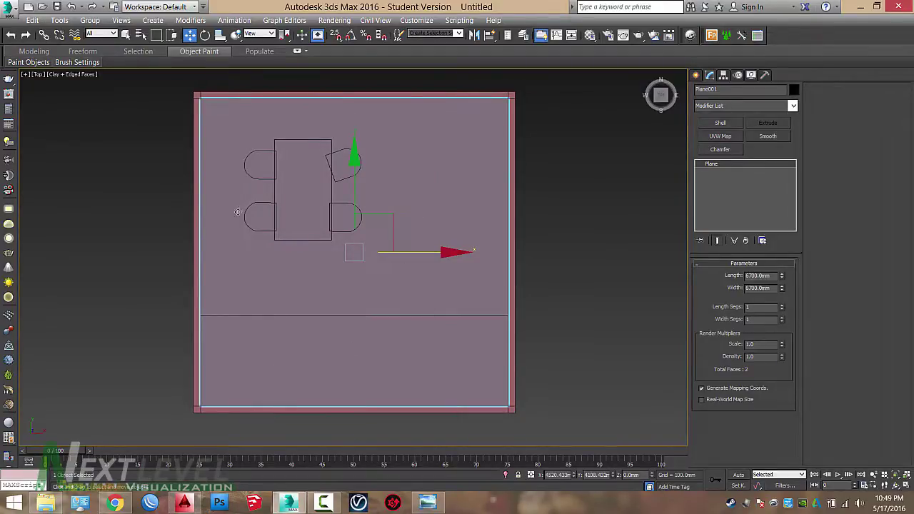
middle_drag(480, 342, 520, 265)
key(t)
click(545, 280)
Draw a rectangle spline about 7780 mm wide and 7253 mm long in the empty space beside the room
scroll(484, 244, down, 2)
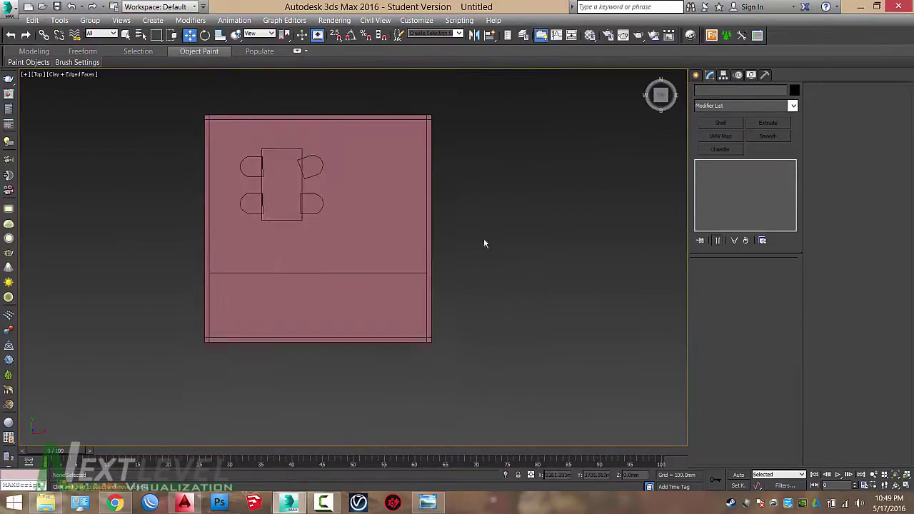
click(696, 75)
click(769, 155)
middle_drag(574, 228, 476, 214)
drag(451, 153, 706, 388)
middle_drag(567, 312, 469, 296)
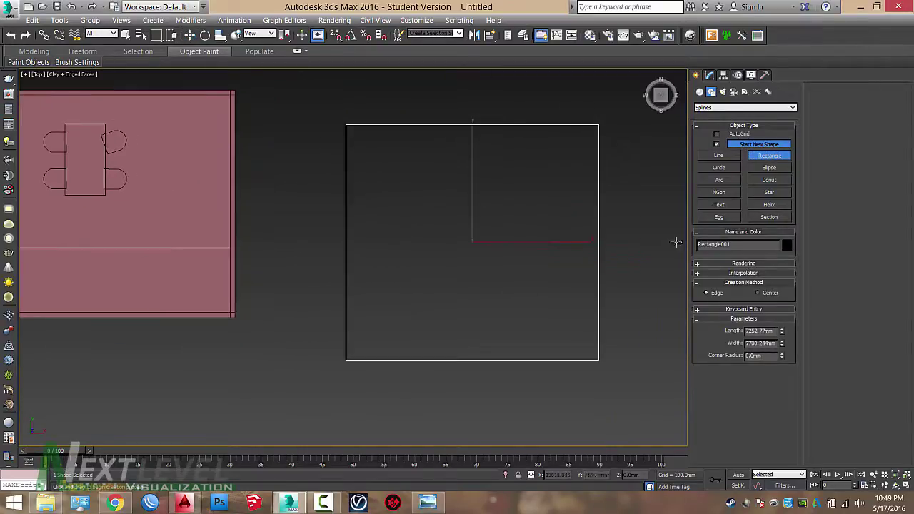
Convert the new rectangle beside the room to an editable spline
click(710, 75)
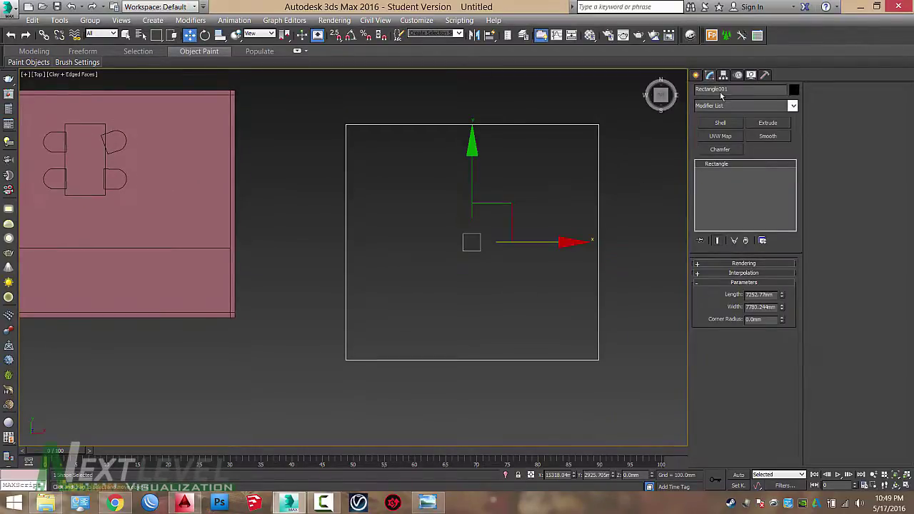
click(696, 75)
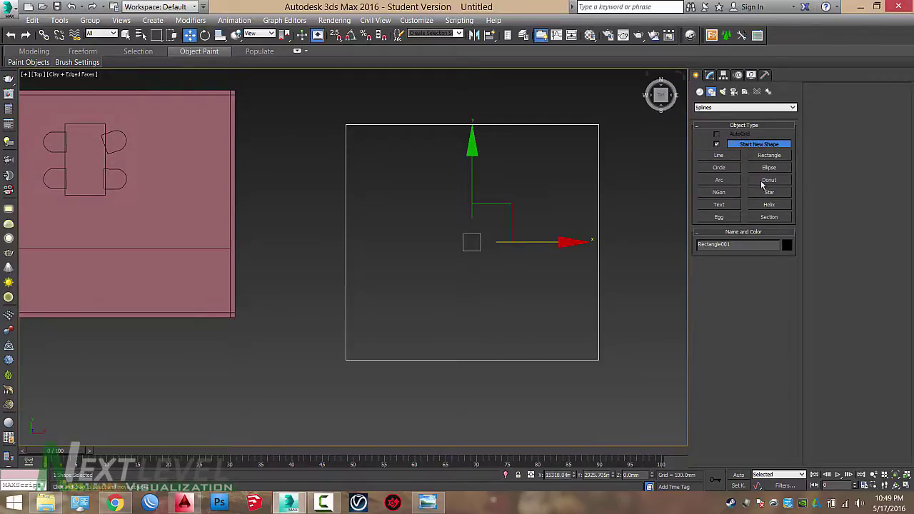
click(710, 75)
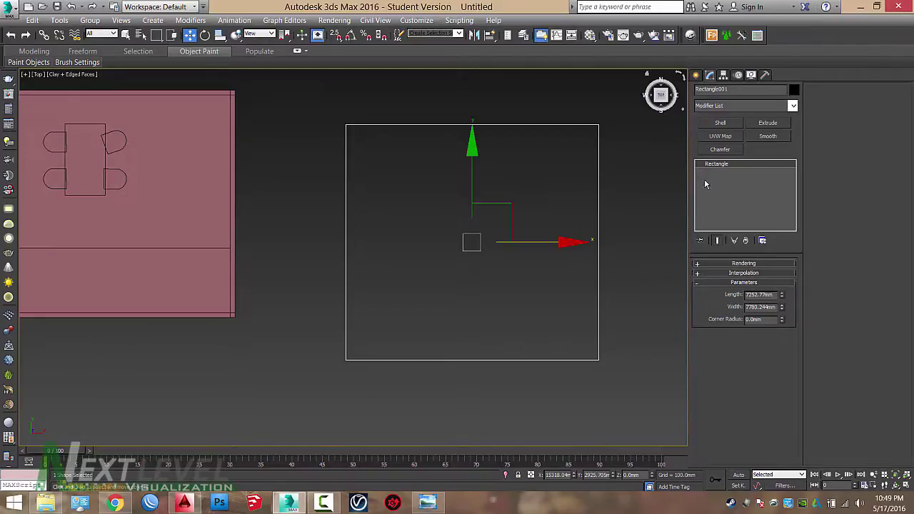
right_click(588, 207)
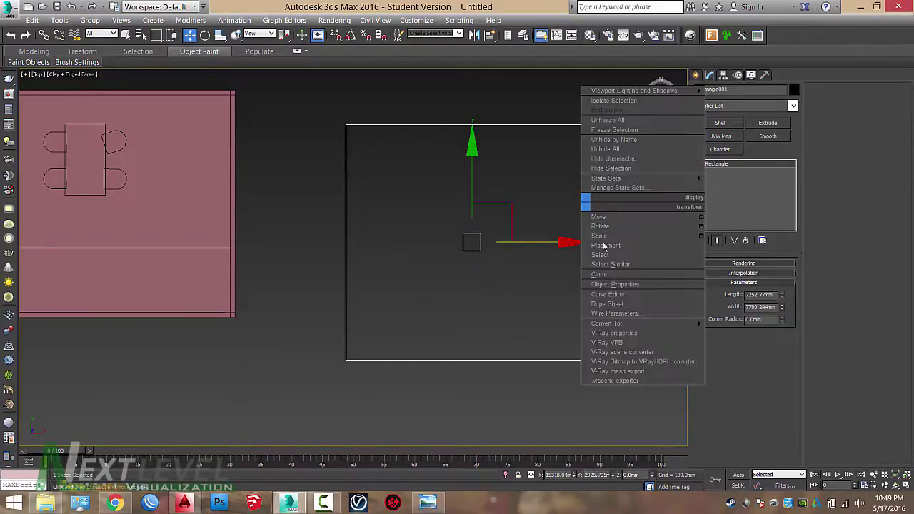
mouse_move(618, 327)
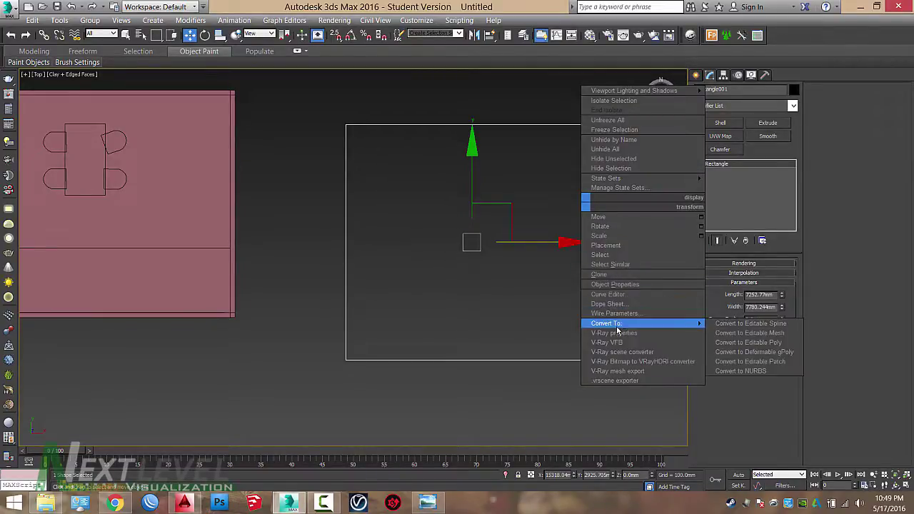
click(742, 327)
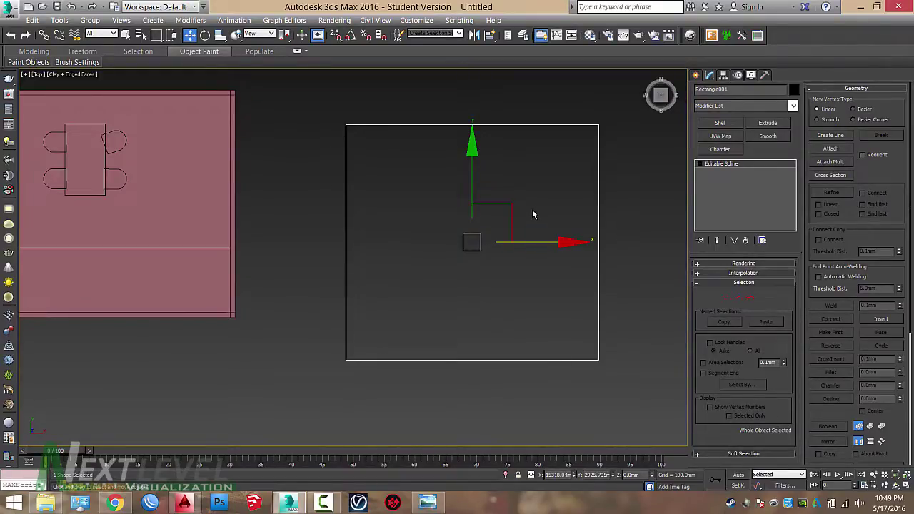
middle_drag(532, 208, 517, 212)
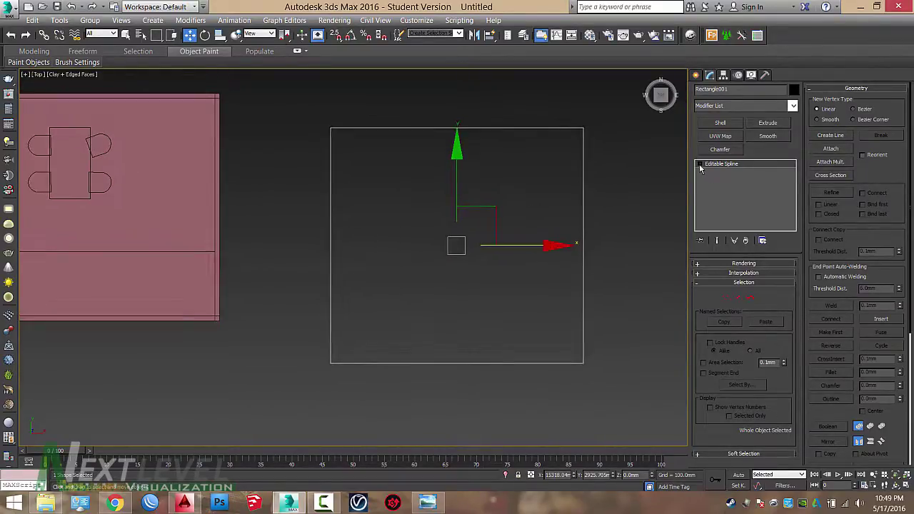
Fillet the rectangle's upper-right and lower-left vertices together into large, equal rounded corners
key(1)
click(699, 165)
click(583, 129)
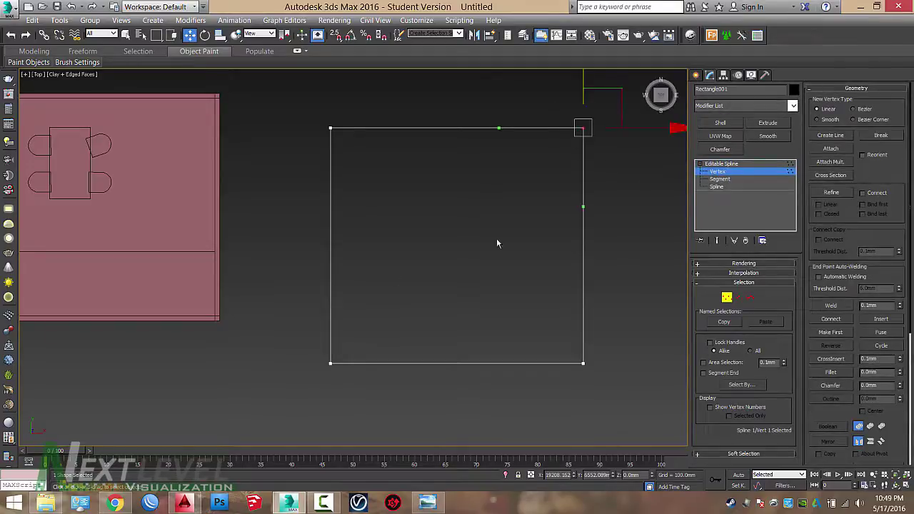
ctrl+click(329, 363)
click(830, 372)
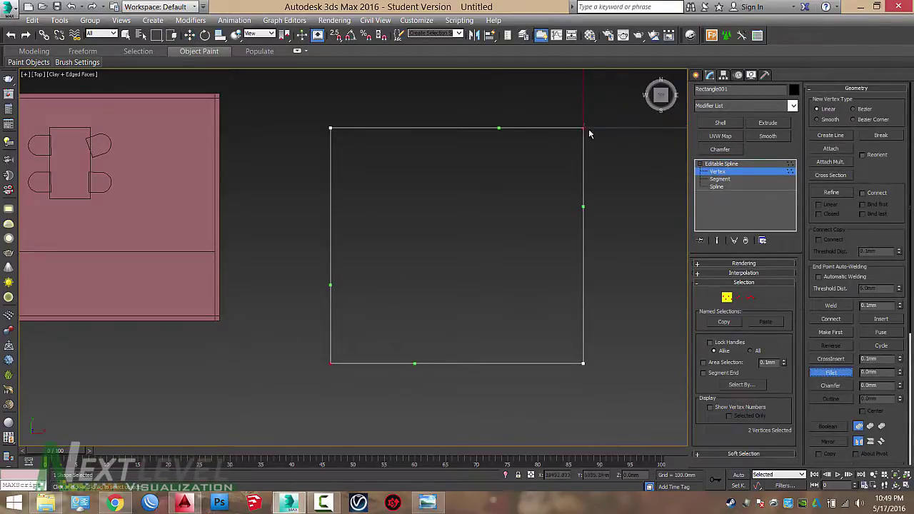
drag(590, 135, 628, 102)
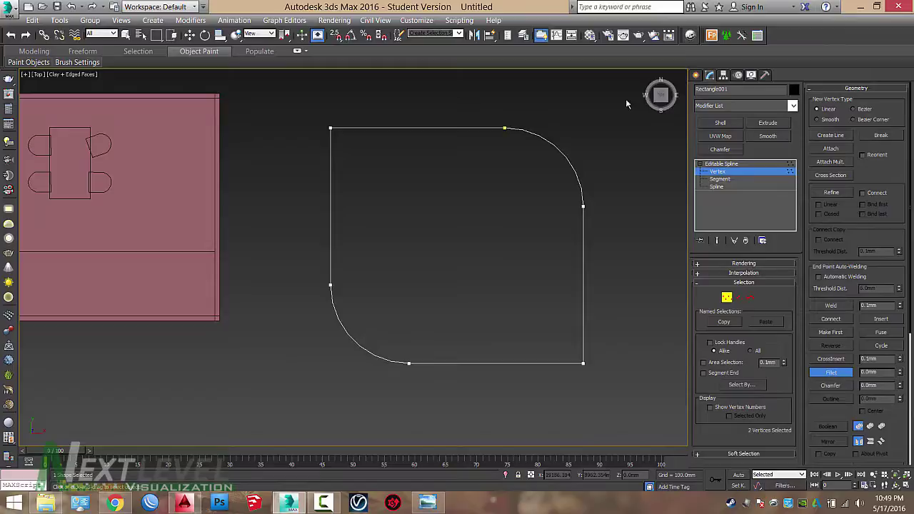
Outline the rounded rectangle spline by 150 mm to give the walls their thickness
click(733, 164)
text(3)
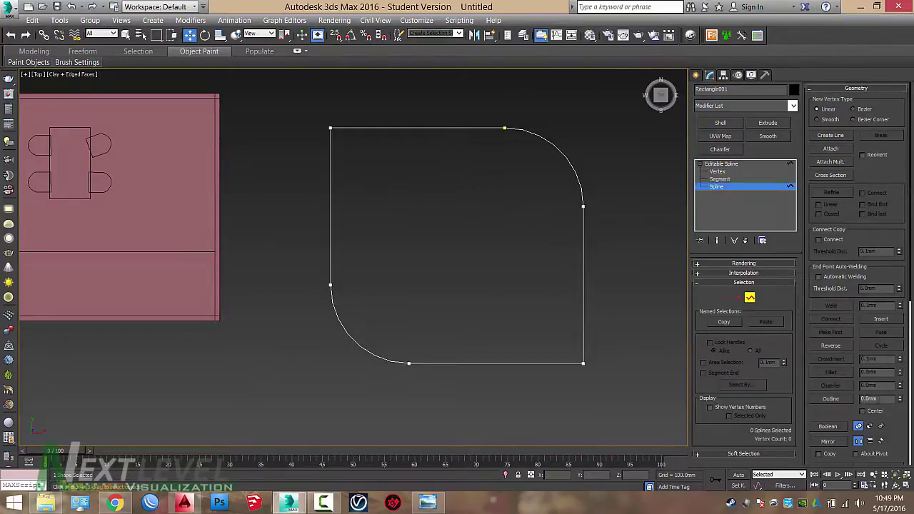
text(0)
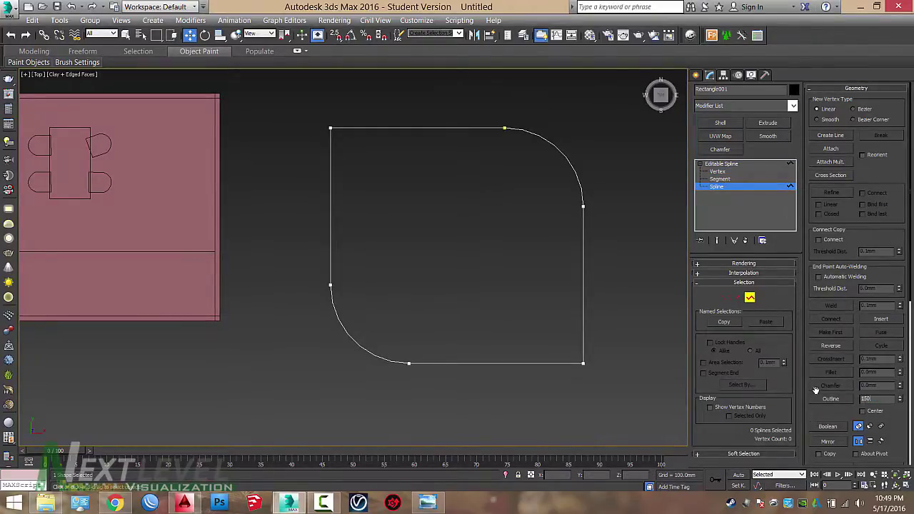
key(Return)
Extrude the outlined spline into walls, then orbit around them and clear the selection
click(740, 166)
click(767, 122)
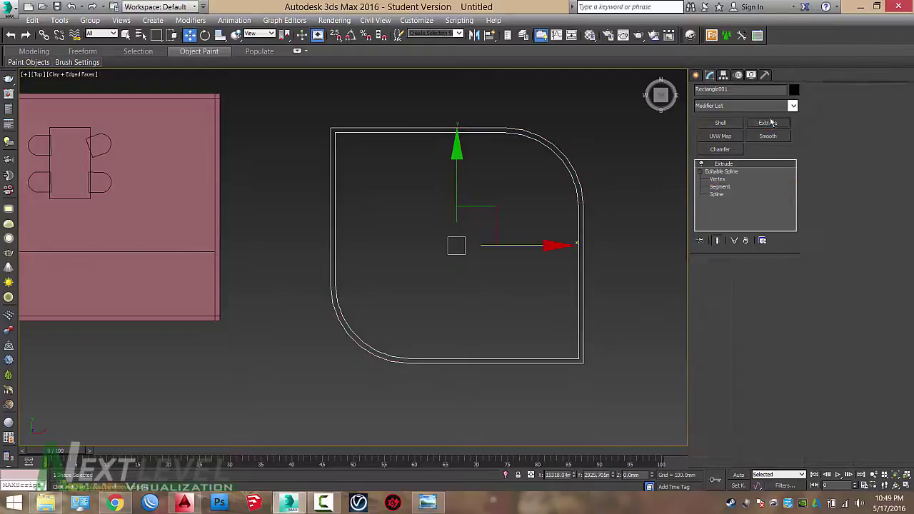
alt+middle_drag(598, 263, 674, 263)
click(418, 180)
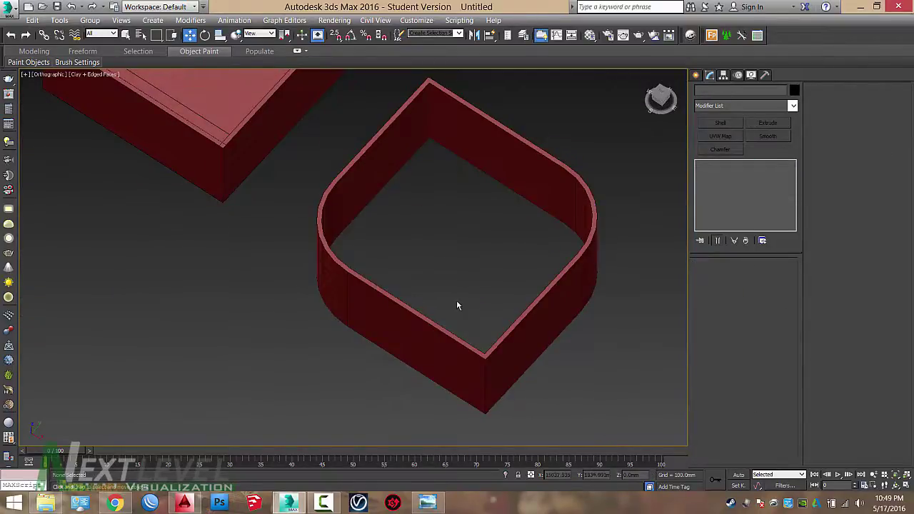
Start a line spline in top view at the inner upper-left corner of the round-cornered walls
key(t)
key(z)
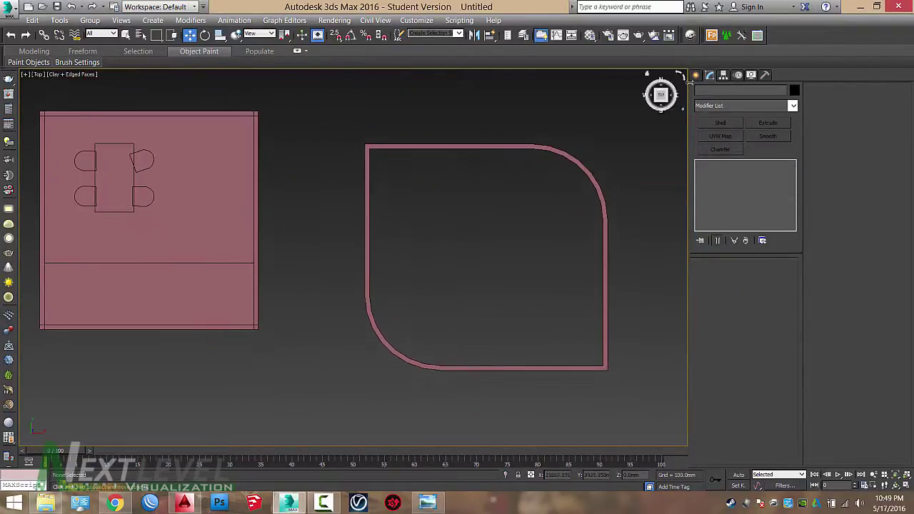
click(695, 75)
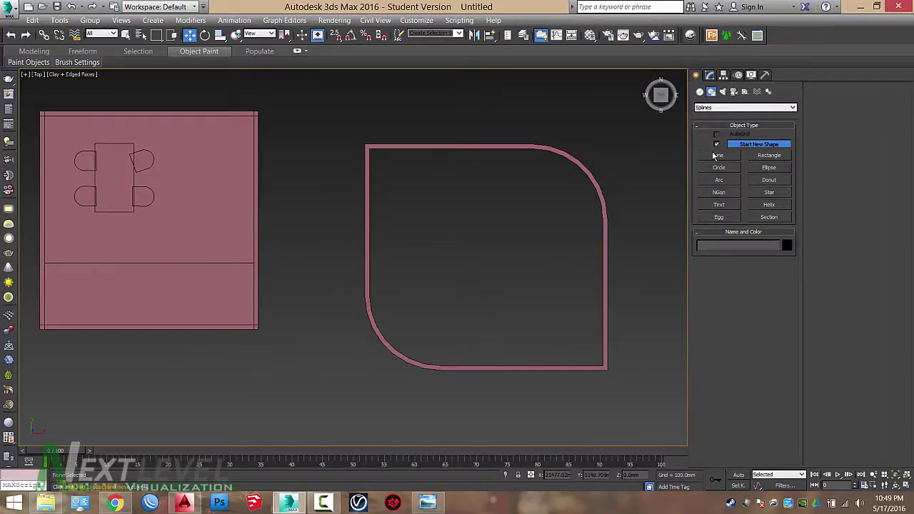
click(764, 157)
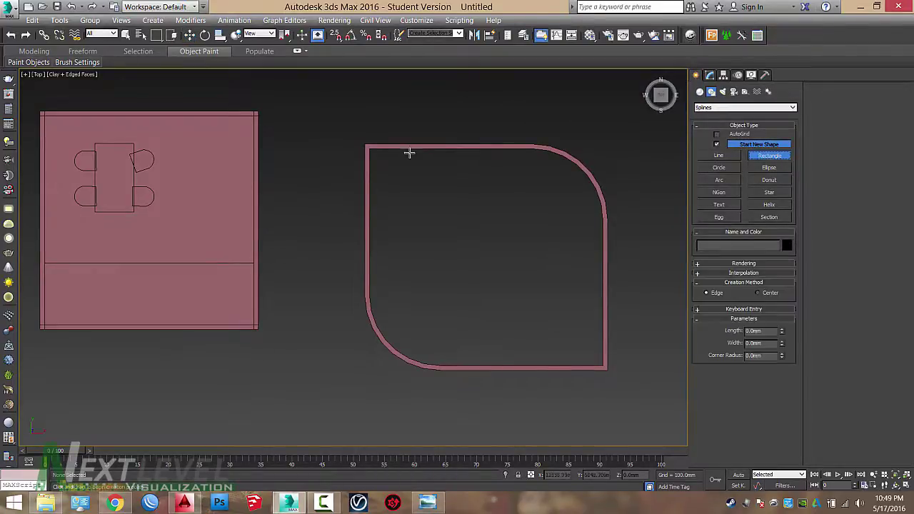
click(719, 155)
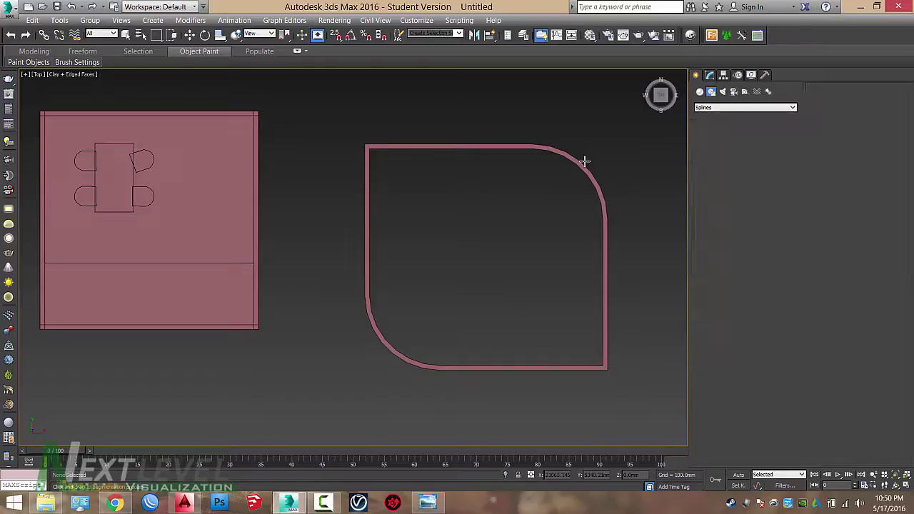
scroll(374, 150, up, 4)
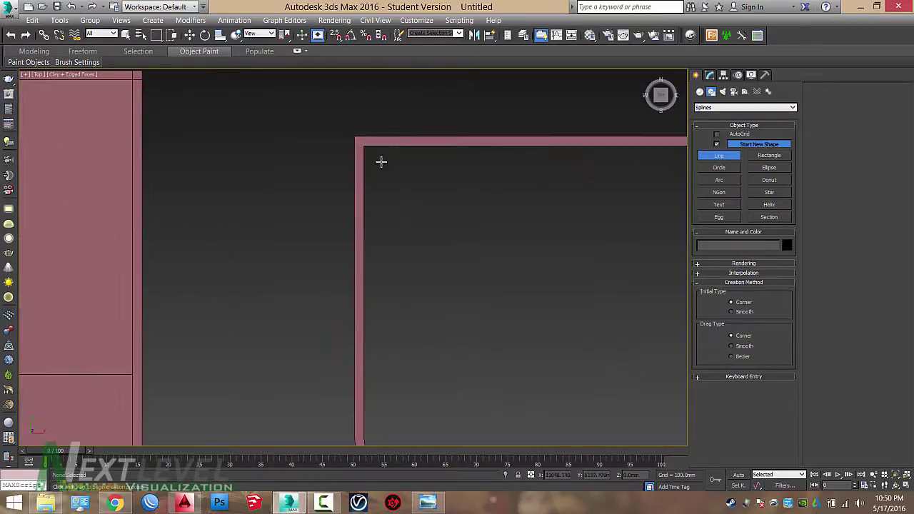
scroll(379, 159, down, 5)
scroll(364, 145, up, 5)
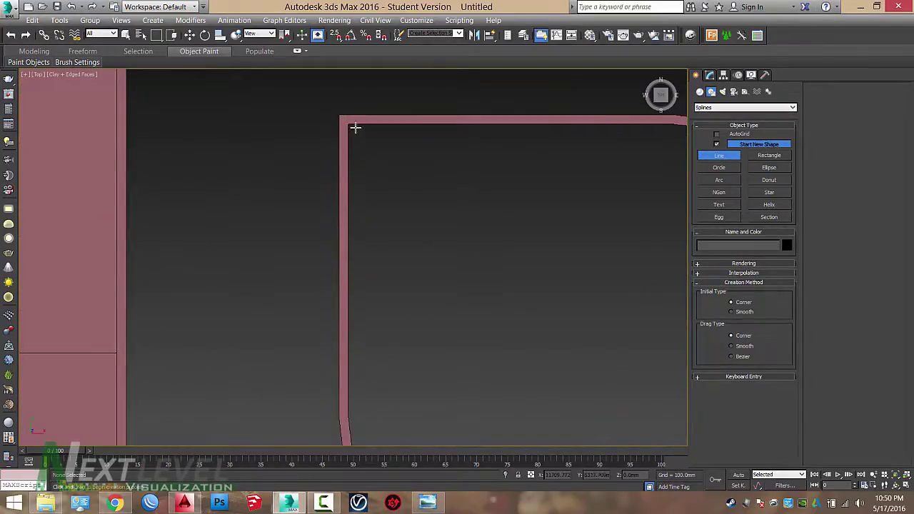
click(350, 127)
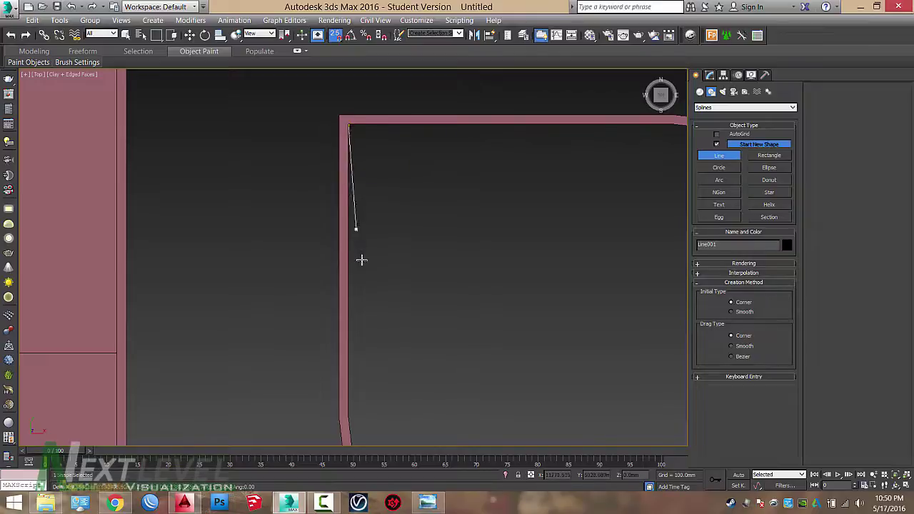
Continue the line with straight, perpendicular segments around the walls' inner corners, squaring off the rounded ones, and close the spline
middle_drag(362, 292, 350, 190)
scroll(350, 190, down, 2)
key(s)
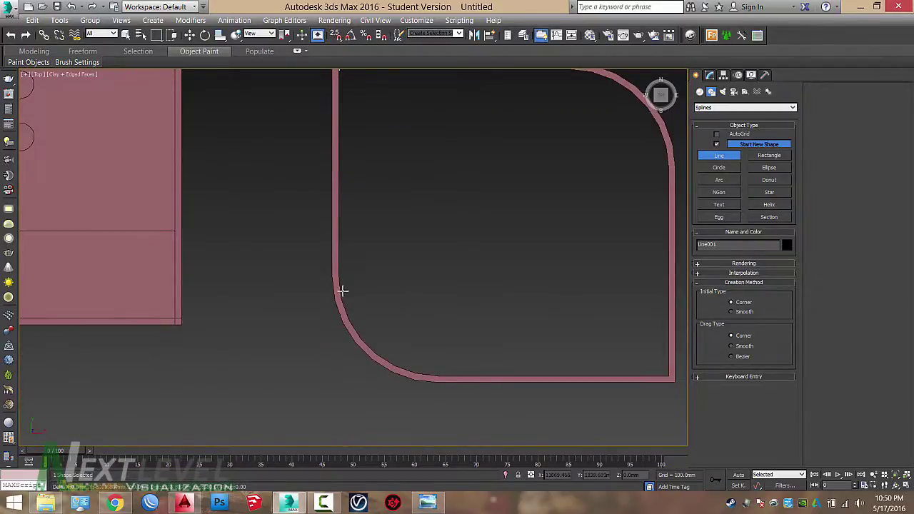
middle_drag(343, 315, 343, 262)
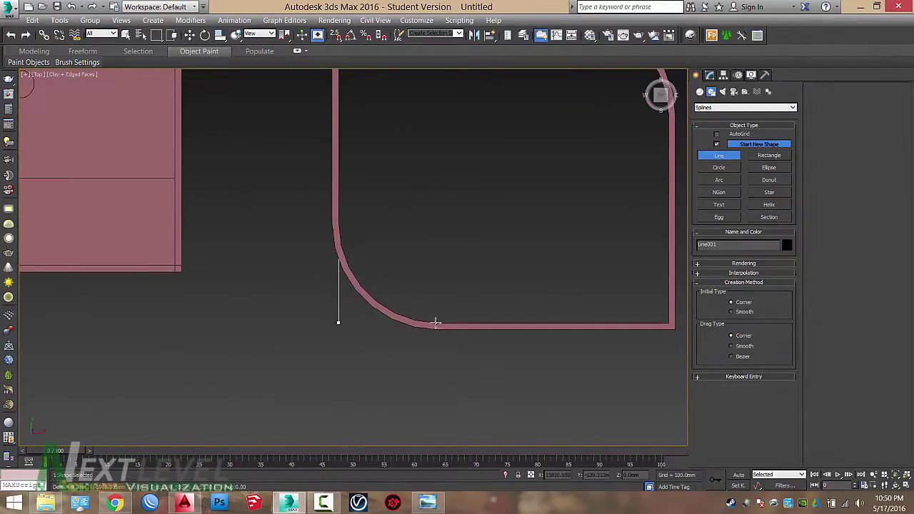
middle_drag(395, 224, 399, 240)
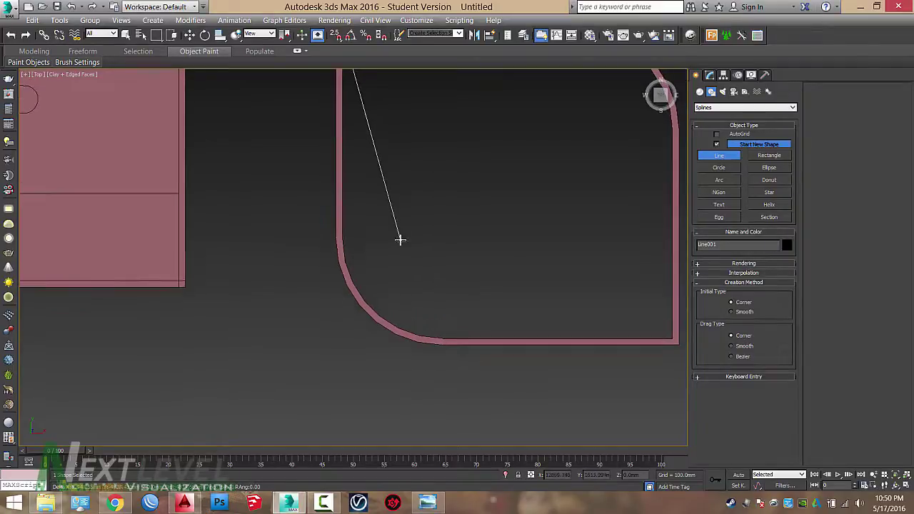
scroll(388, 200, down, 2)
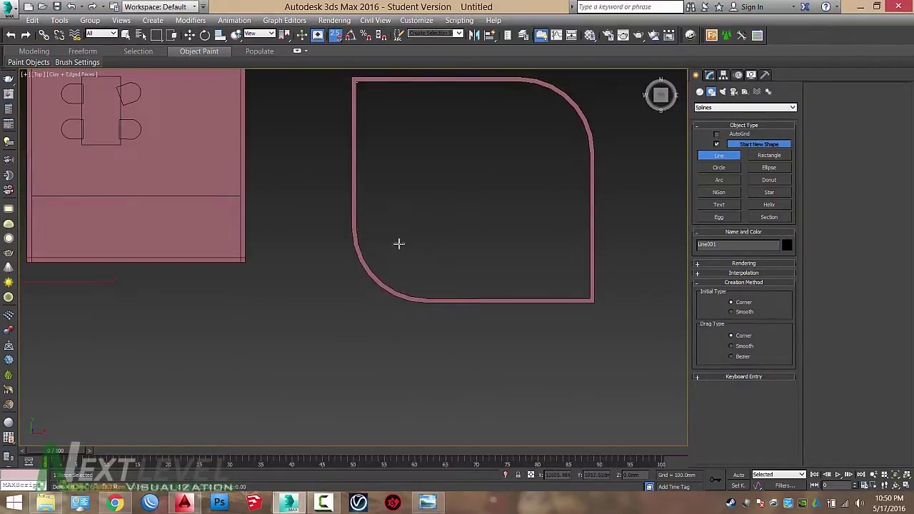
shift+click(427, 295)
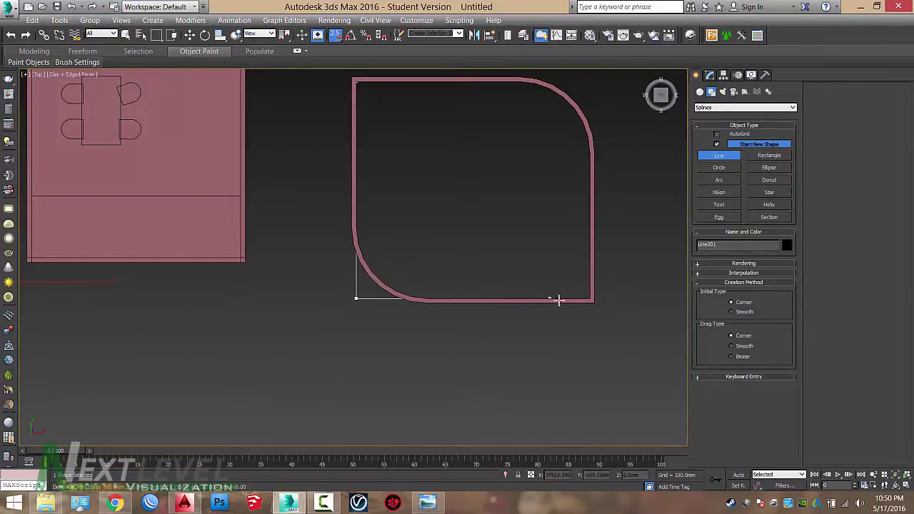
shift+click(587, 301)
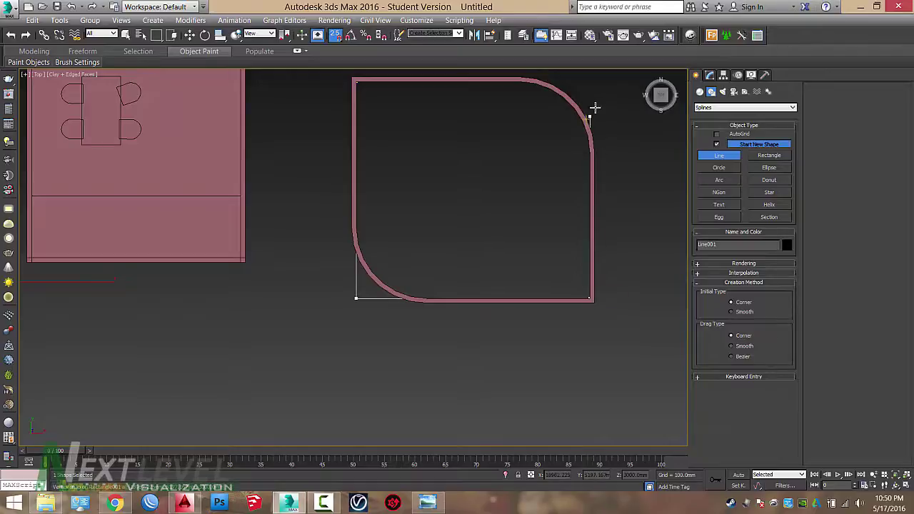
shift+click(589, 82)
shift+click(356, 82)
key(Return)
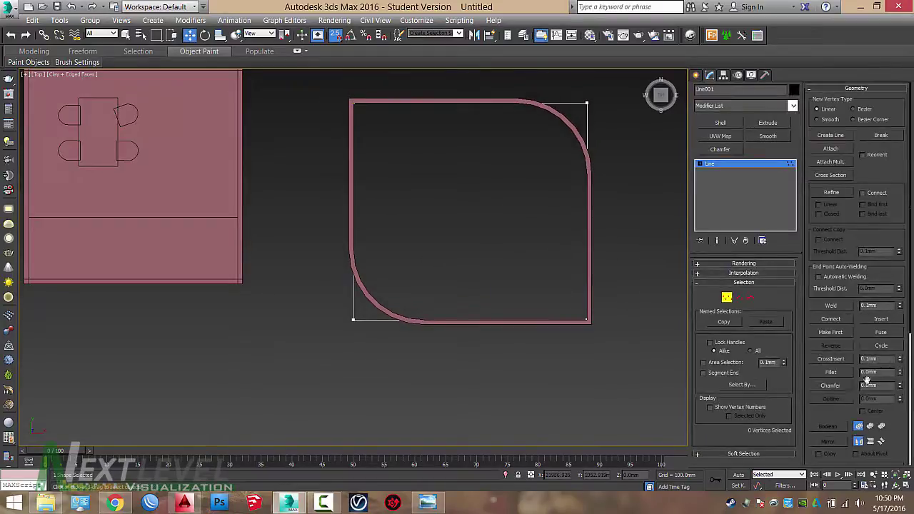
Fillet the closed line's upper-right and lower-left vertices by about 2227 mm to match the walls' inner curves
click(587, 103)
ctrl+click(354, 319)
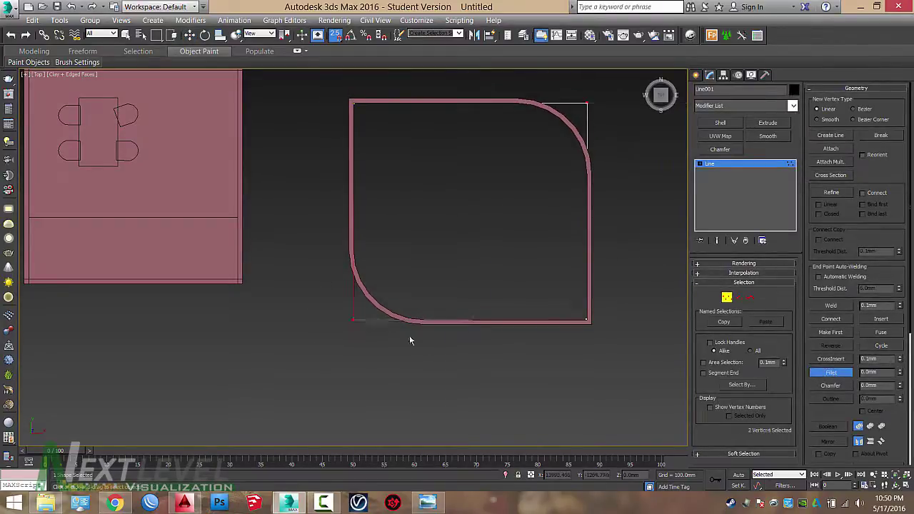
drag(355, 319, 373, 249)
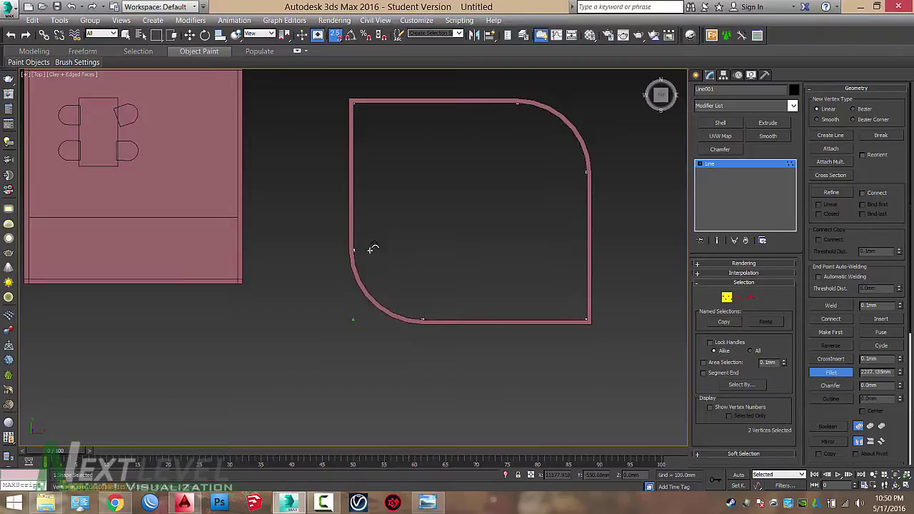
Convert the filleted floor line inside the round-cornered walls to an Editable Poly and inspect the resulting surface
click(732, 166)
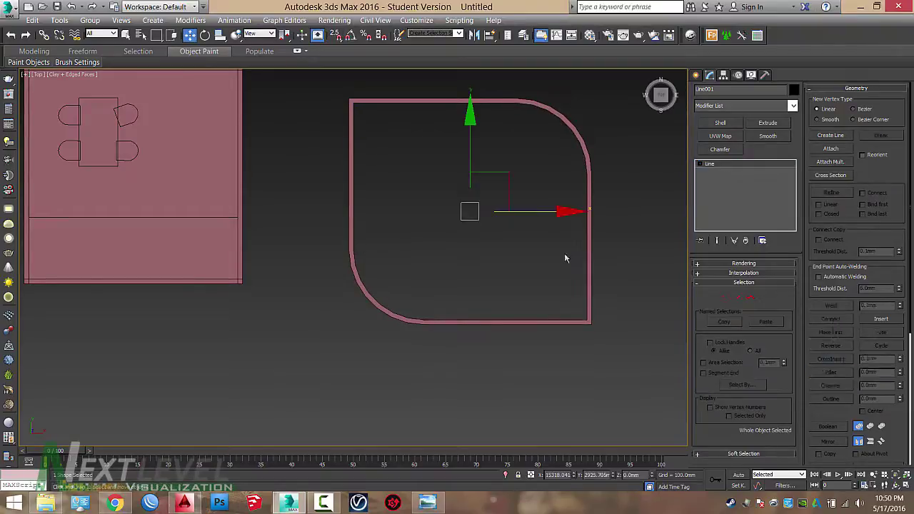
alt+middle_drag(564, 254, 487, 220)
scroll(488, 220, up, 2)
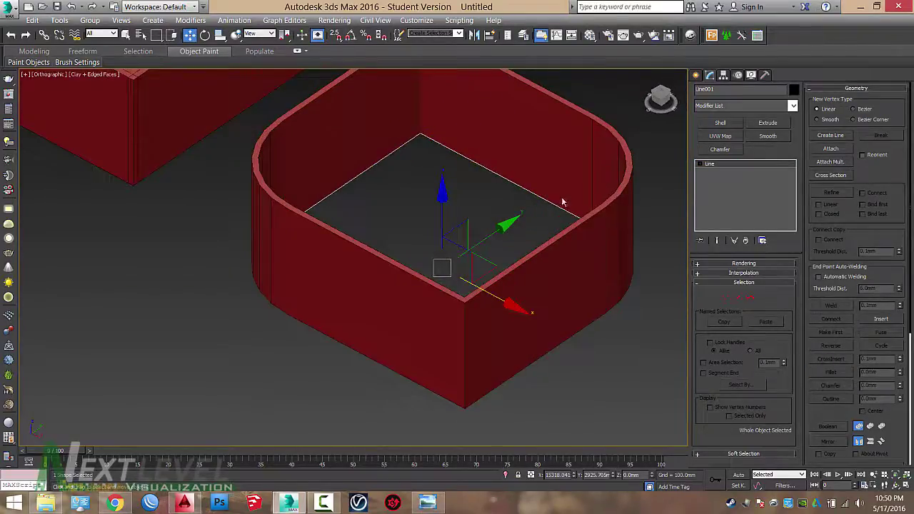
right_click(484, 208)
mouse_move(499, 371)
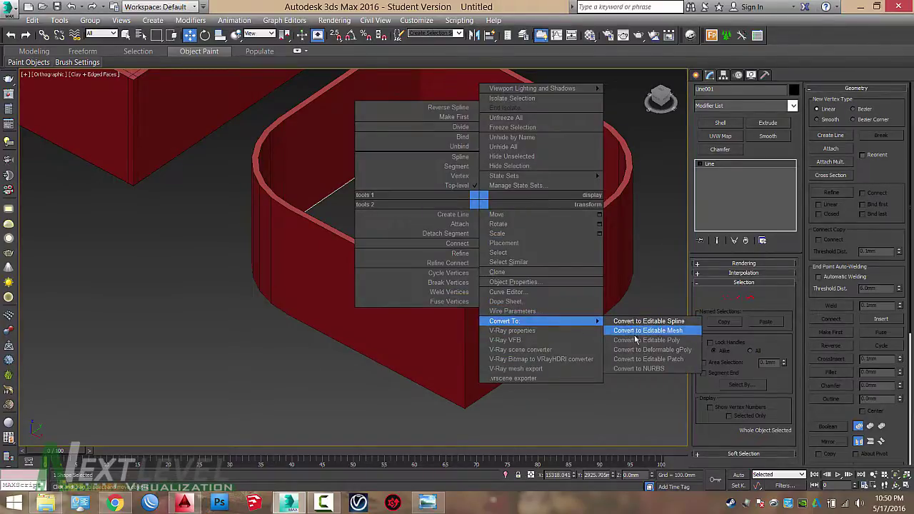
click(636, 342)
scroll(522, 260, down, 2)
alt+middle_drag(606, 281, 551, 287)
click(550, 287)
click(454, 223)
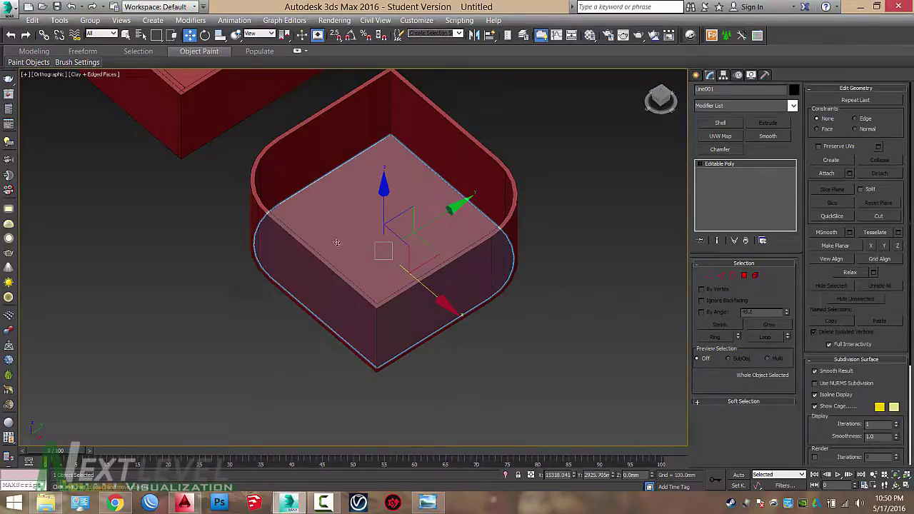
alt+middle_drag(422, 323, 421, 292)
scroll(423, 291, up, 2)
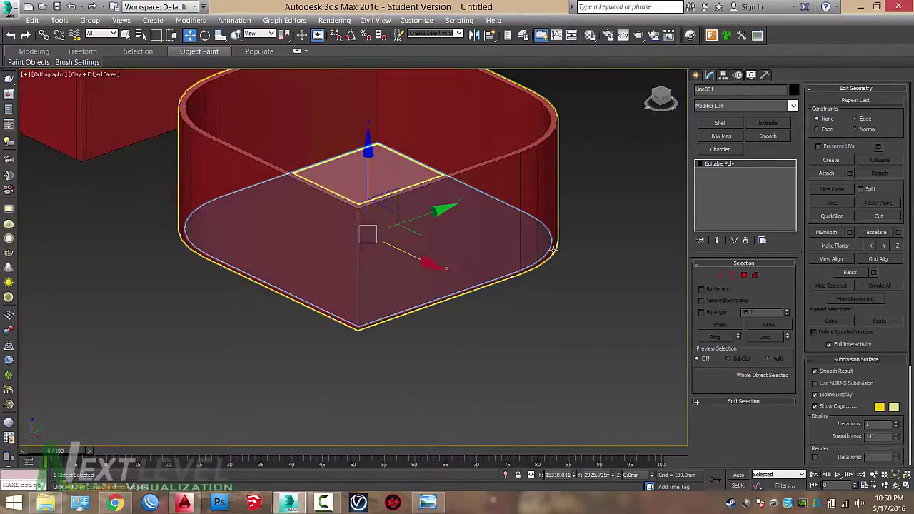
Undo the Editable Poly conversion of the floor line
key(ctrl+z)
alt+middle_drag(465, 194, 465, 230)
key(ctrl+z)
key(ctrl+z)
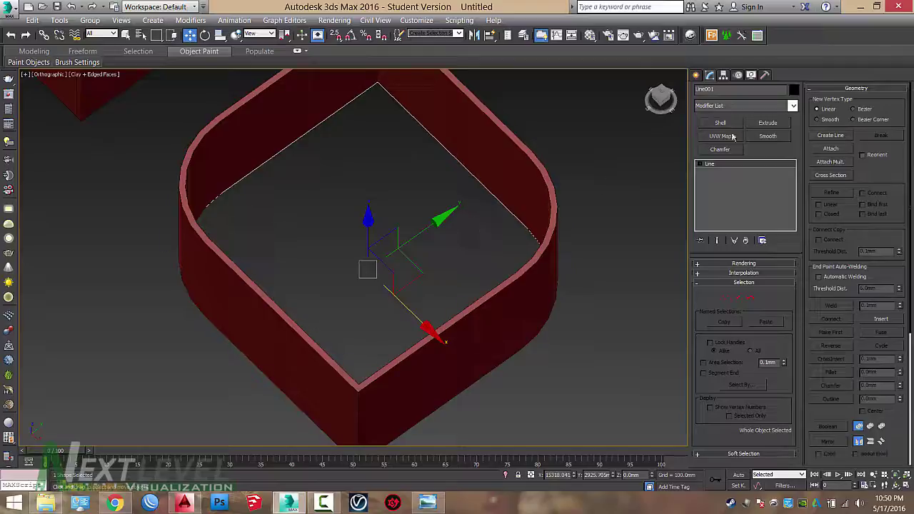
Try the Extrude modifier on the floor line and remove it from the stack
click(759, 126)
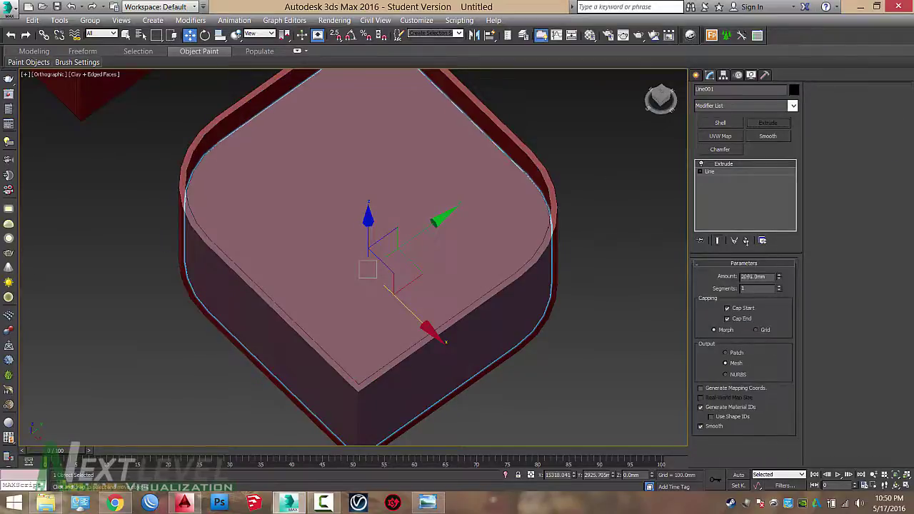
drag(717, 44, 715, 72)
click(745, 241)
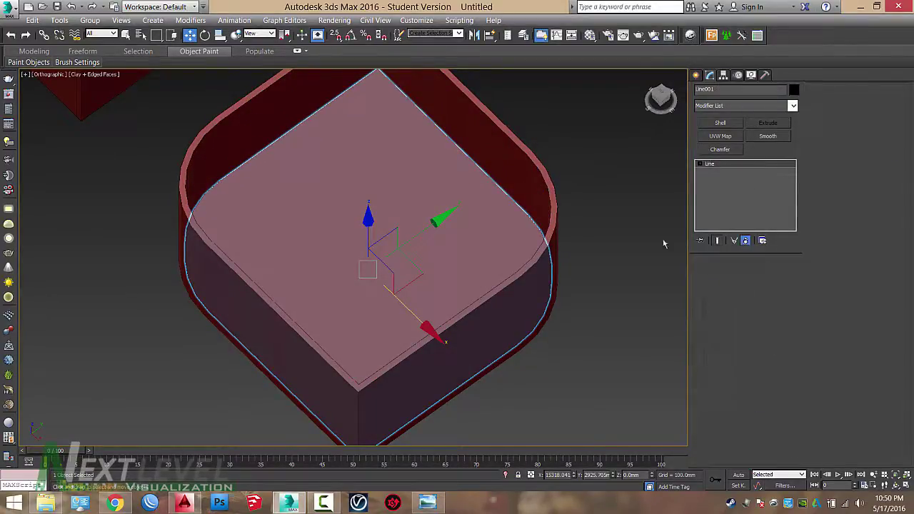
Convert the closed floor line inside the rounded walls to an Editable Poly again
right_click(434, 200)
mouse_move(504, 320)
click(587, 340)
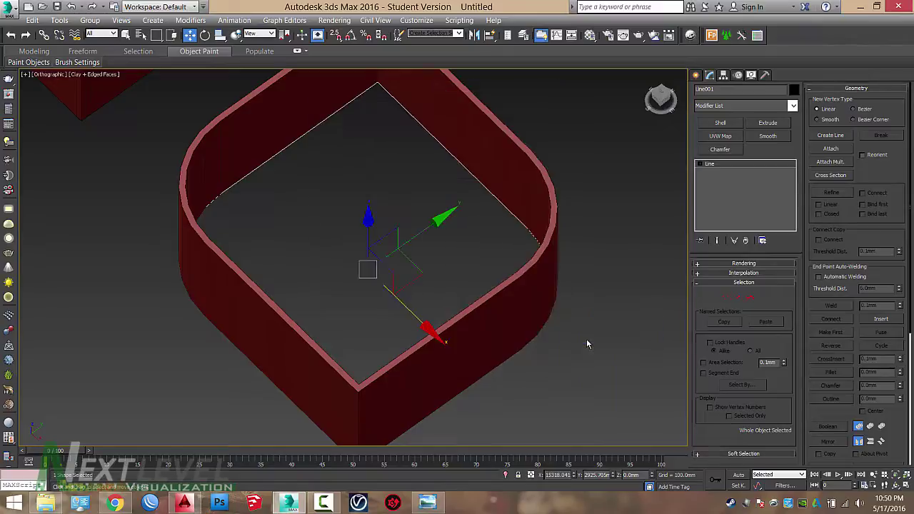
alt+middle_drag(448, 251, 421, 250)
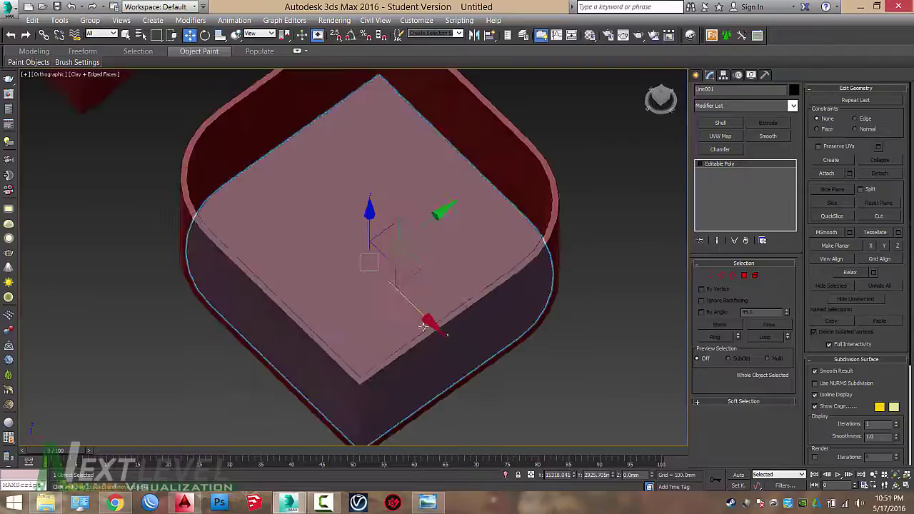
alt+middle_drag(428, 322, 470, 327)
Return to the top view, frame the rounded walls and delete the floor poly inside them
key(t)
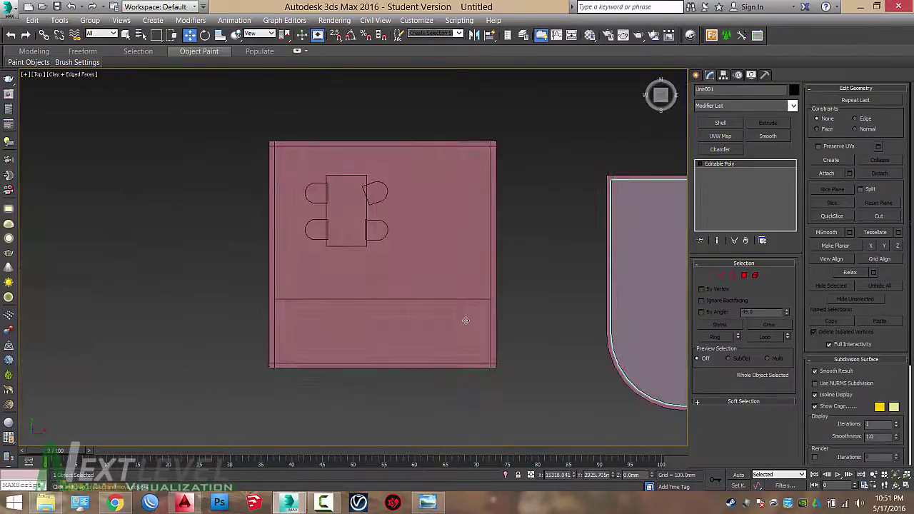
key(z)
scroll(465, 321, down, 4)
click(559, 275)
middle_drag(447, 248, 465, 229)
click(465, 230)
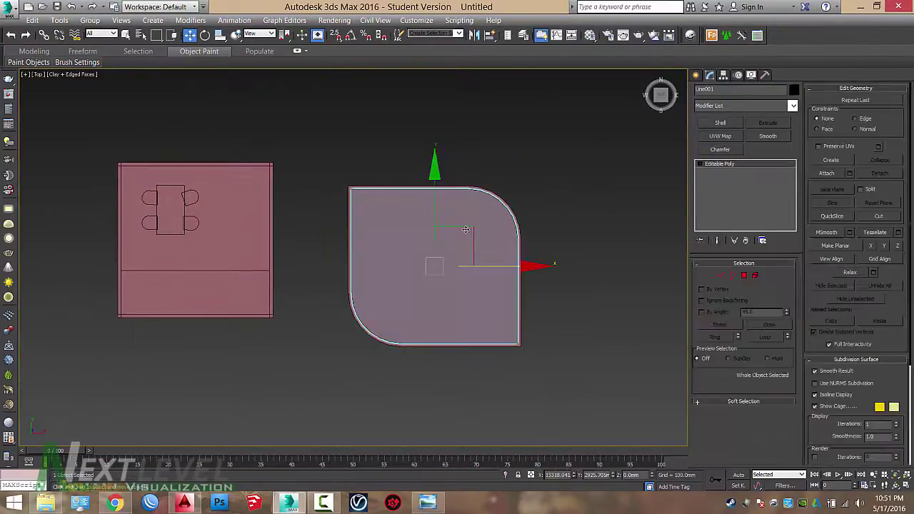
middle_drag(488, 228, 470, 188)
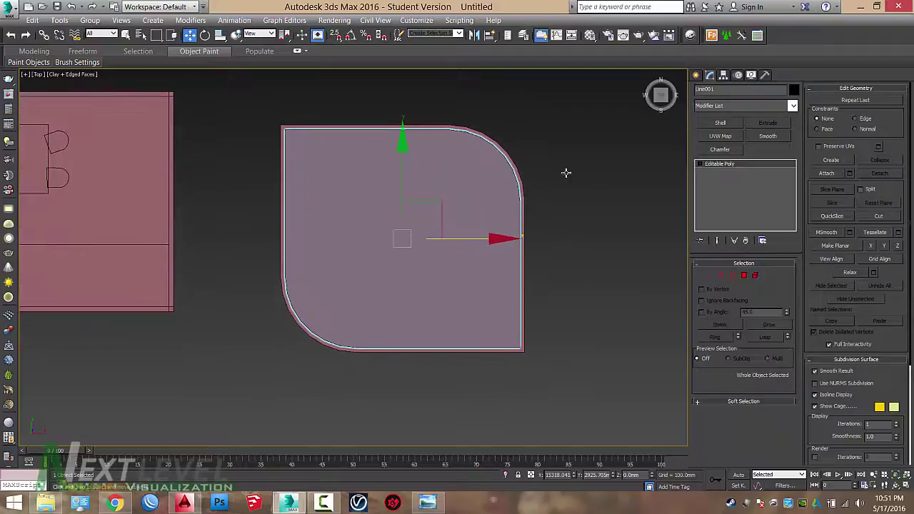
click(533, 169)
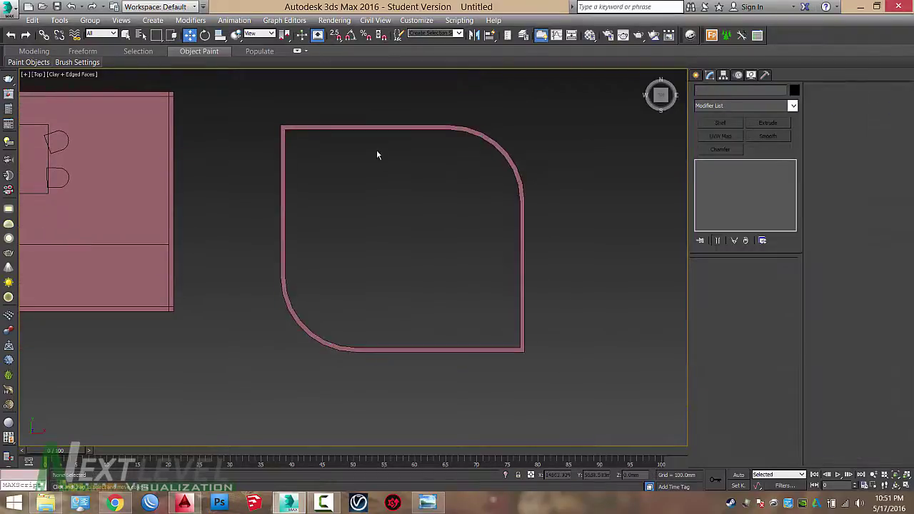
Start a new line spline in wireframe display at the inner upper-left corner of the round-cornered walls
click(695, 75)
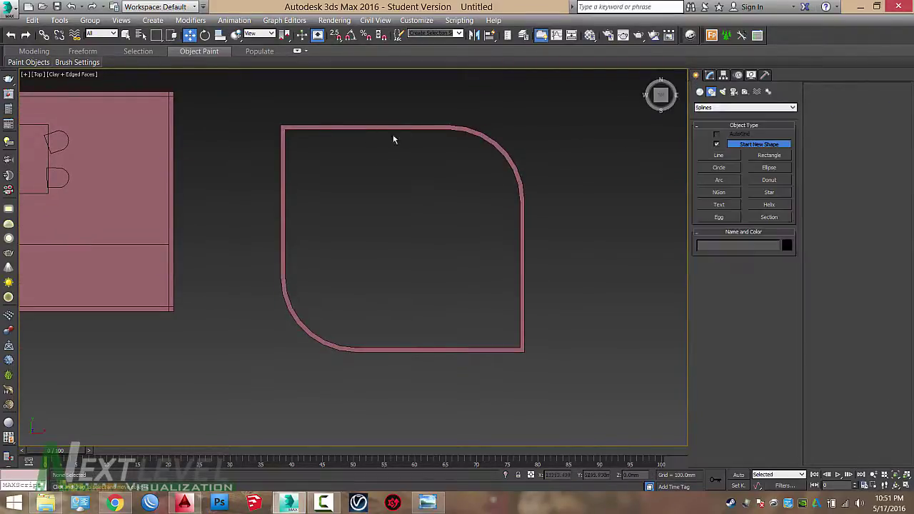
click(706, 158)
scroll(281, 122, up, 10)
key(F3)
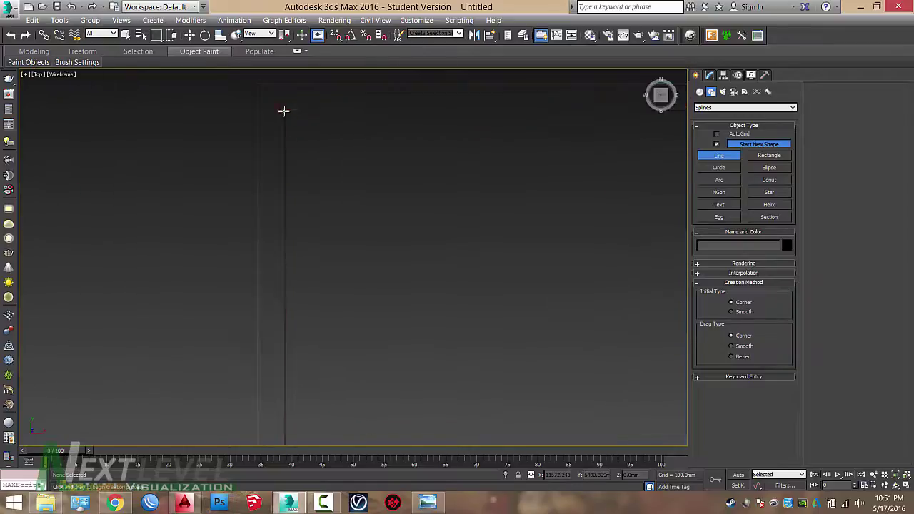
scroll(286, 109, up, 2)
scroll(284, 108, up, 2)
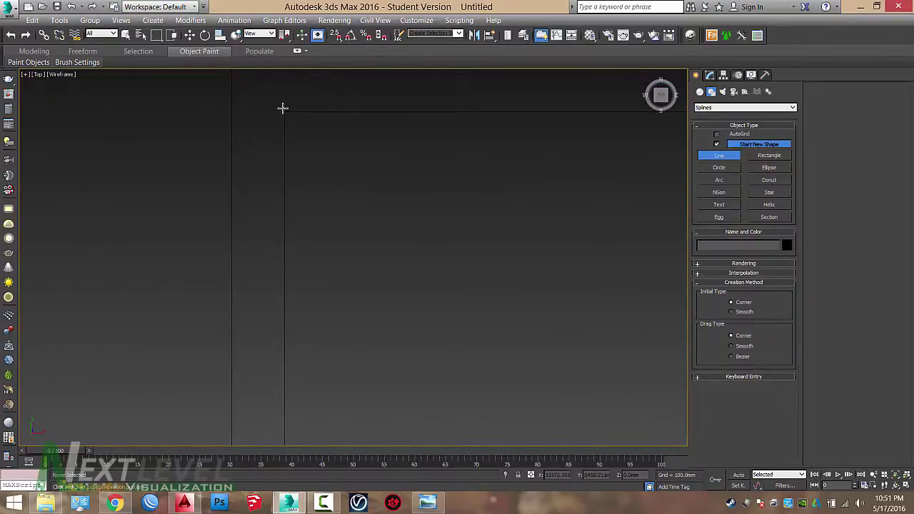
click(287, 115)
Continue the line down the left wall and trace the lower-left inner curve with four vertices
scroll(308, 285, down, 5)
scroll(326, 207, up, 3)
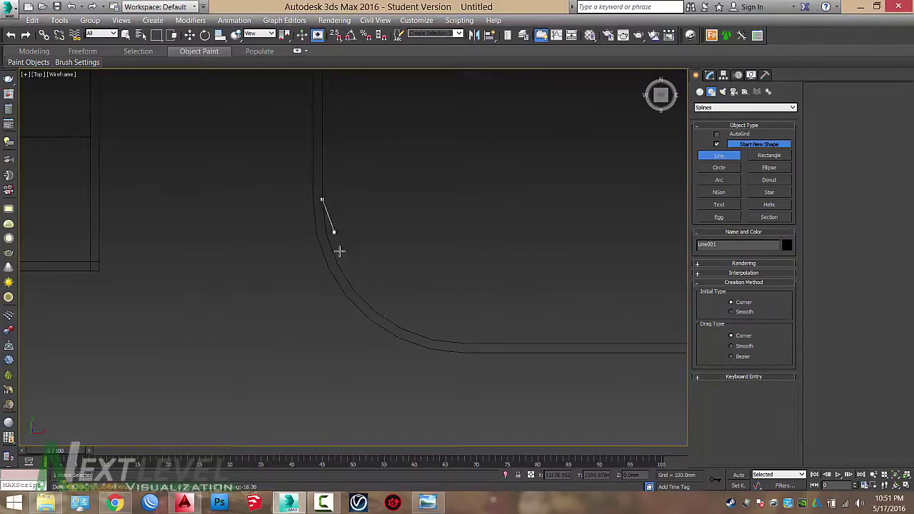
click(341, 273)
click(387, 319)
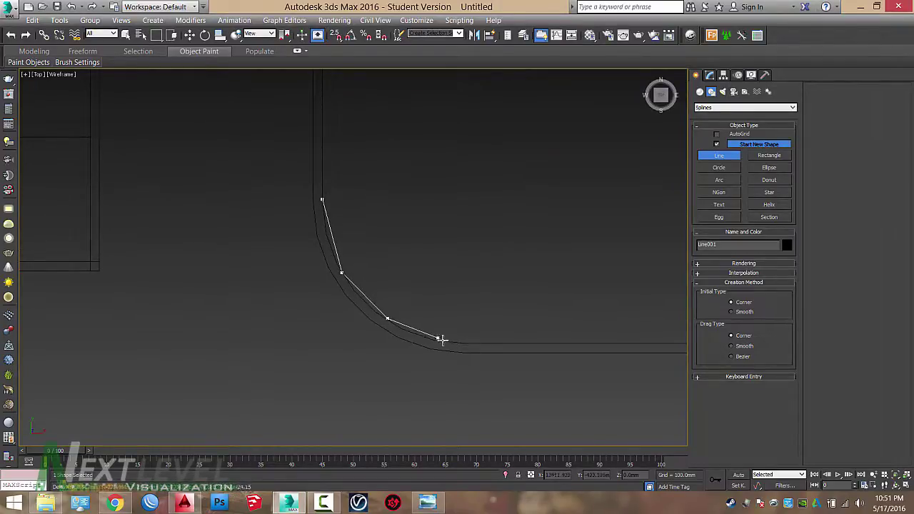
click(459, 341)
Continue through the lower-right corner, trace the upper-right inner curve with five vertices, and close the spline at its starting point
middle_drag(476, 339, 402, 320)
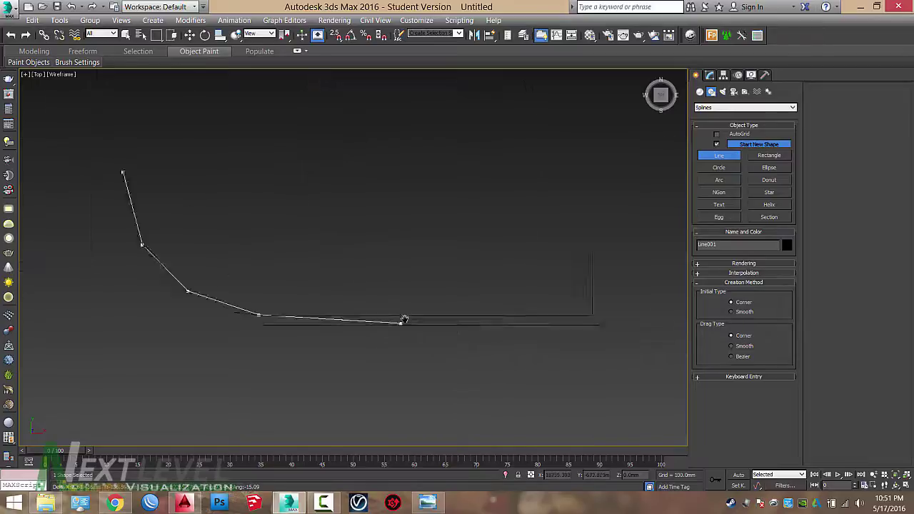
scroll(428, 318, down, 2)
click(508, 313)
middle_drag(529, 123, 542, 283)
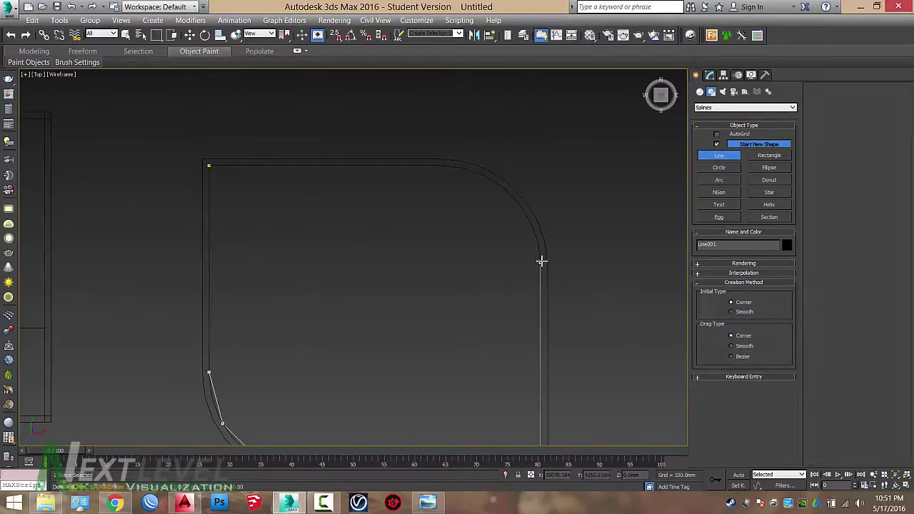
click(540, 260)
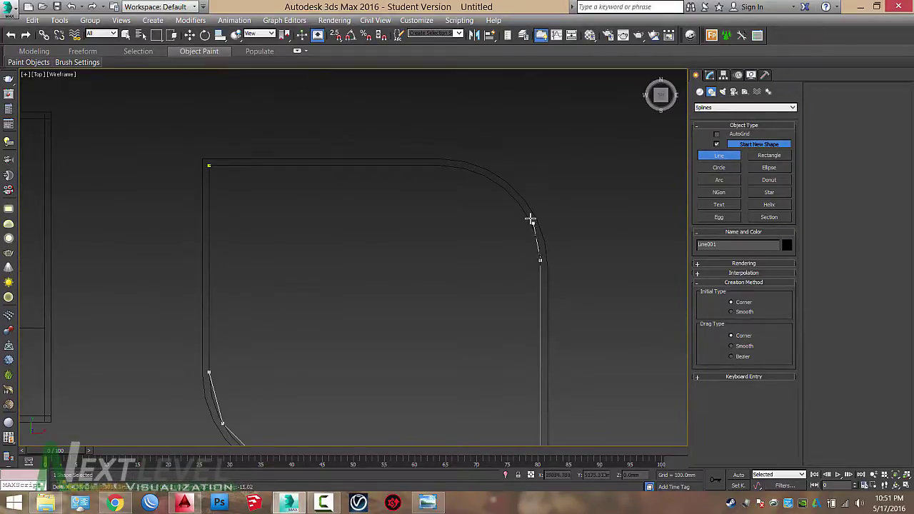
click(463, 169)
click(419, 165)
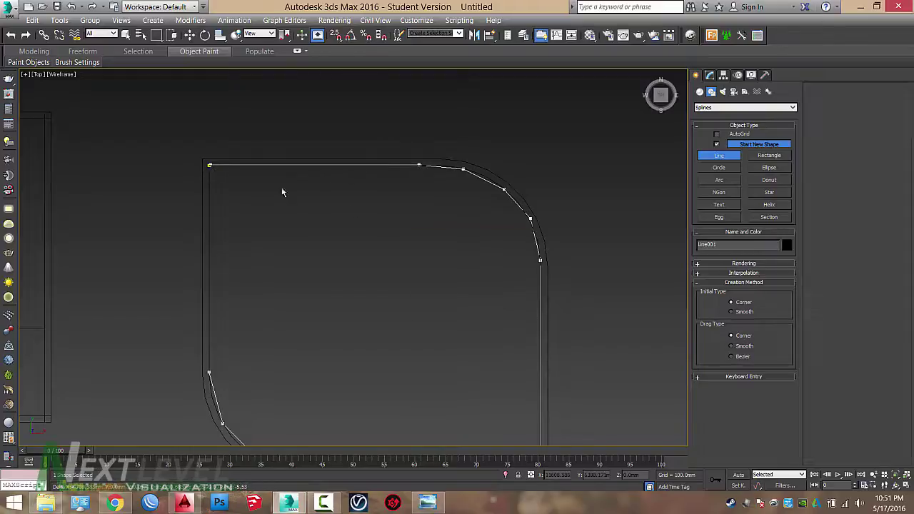
click(209, 165)
click(457, 302)
Select the nine vertices along the lower-left and upper-right curves and change their type to Smooth
scroll(450, 267, down, 2)
drag(216, 295, 367, 391)
key(w)
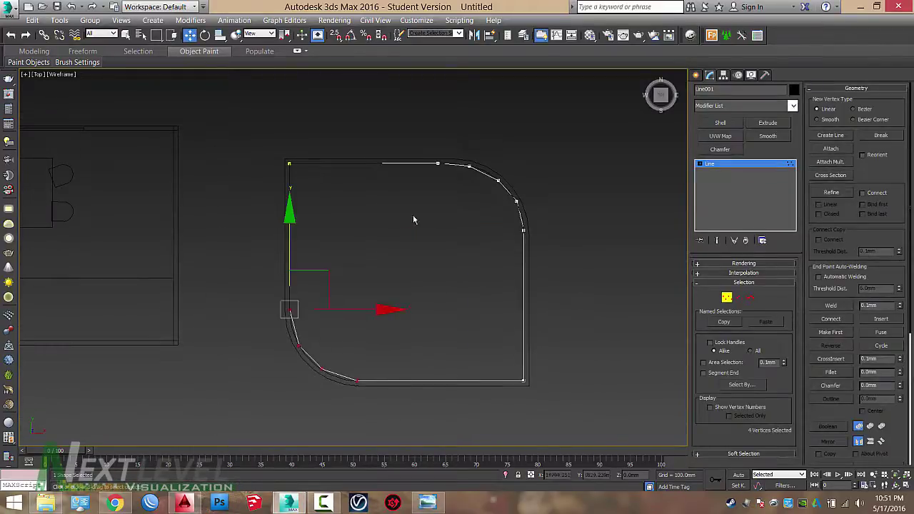
right_click(488, 229)
click(474, 168)
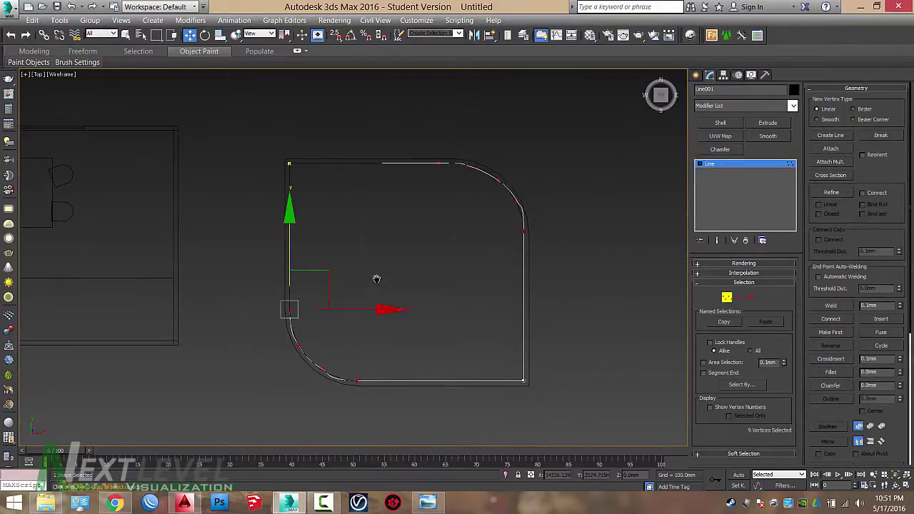
Move the vertex at the lower end of the lower-left curve to the right along the bottom wall's inner edge
middle_drag(376, 277, 404, 257)
click(402, 258)
scroll(332, 330, up, 5)
click(322, 327)
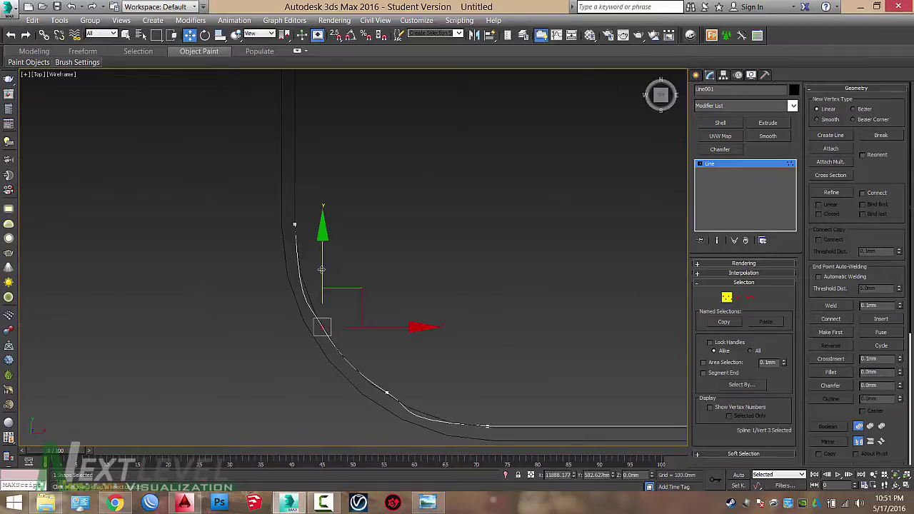
click(295, 224)
middle_drag(410, 428, 428, 328)
scroll(434, 327, up, 2)
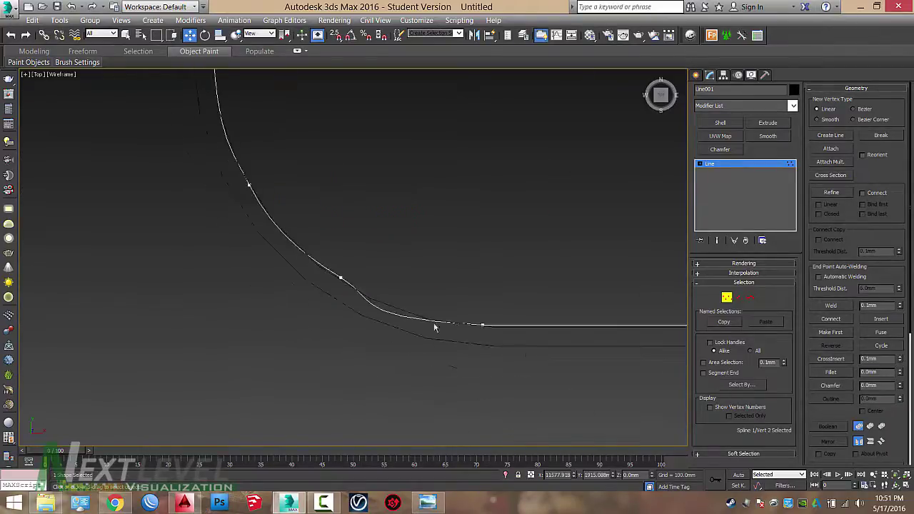
click(483, 327)
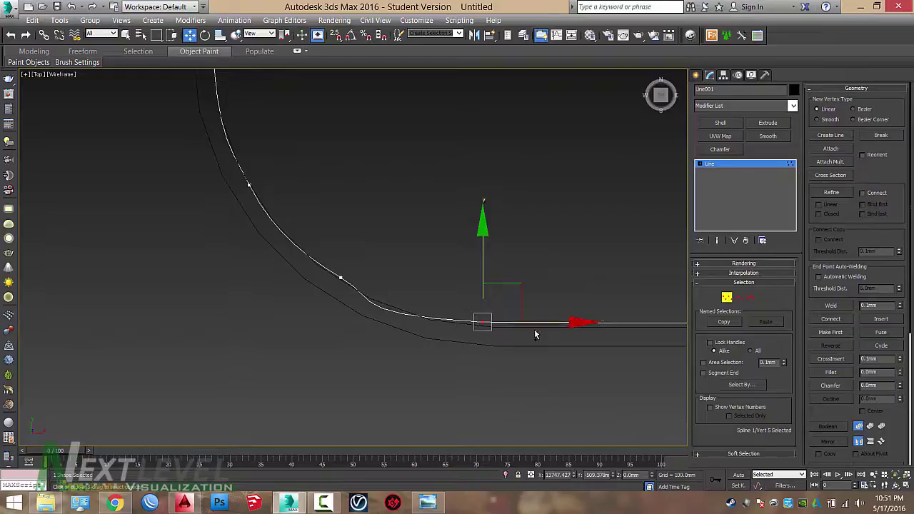
drag(535, 325, 631, 329)
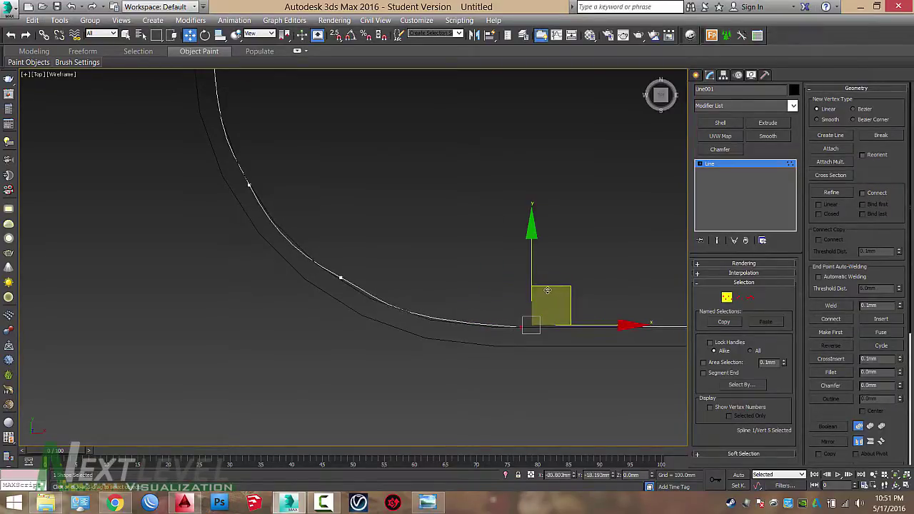
Nudge the two middle vertices of the lower-left curve to follow the wall's inner edge
click(357, 276)
click(341, 277)
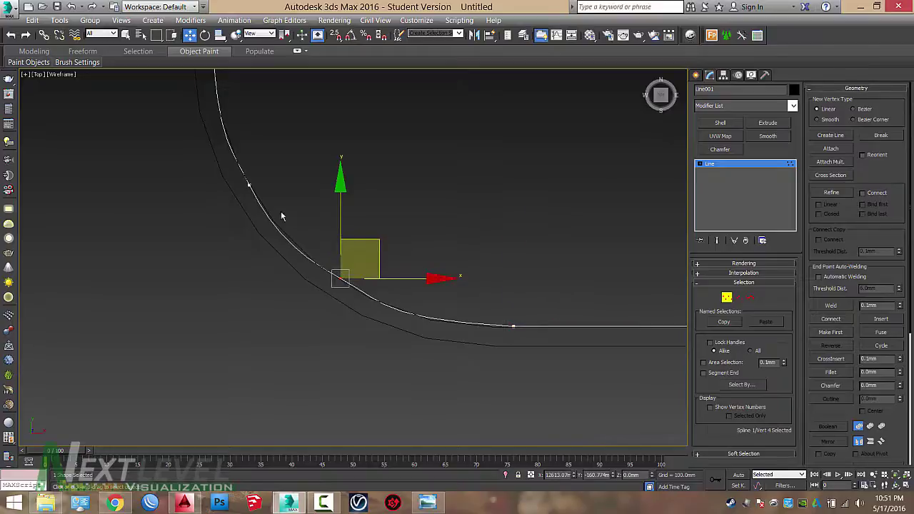
click(250, 185)
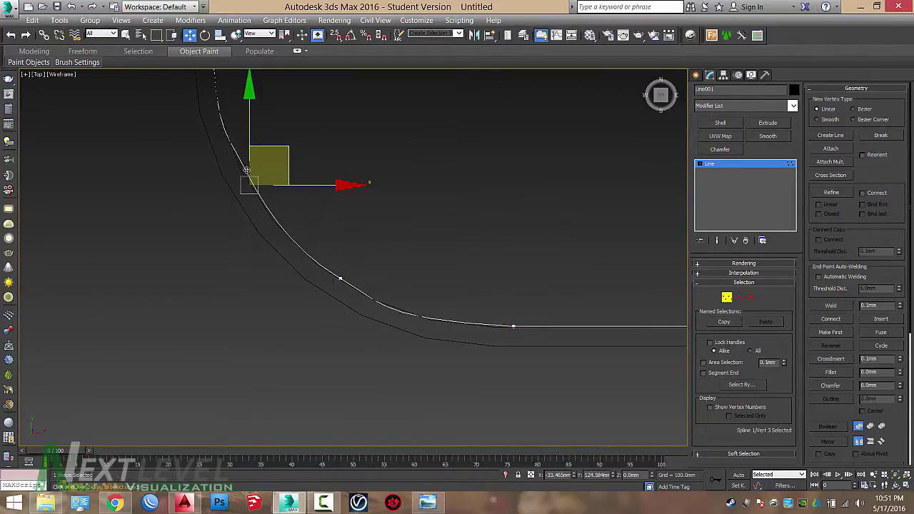
drag(247, 170, 241, 156)
Delete the lower of the two middle vertices and move the remaining one to the middle of the lower-left curve
click(341, 277)
key(Delete)
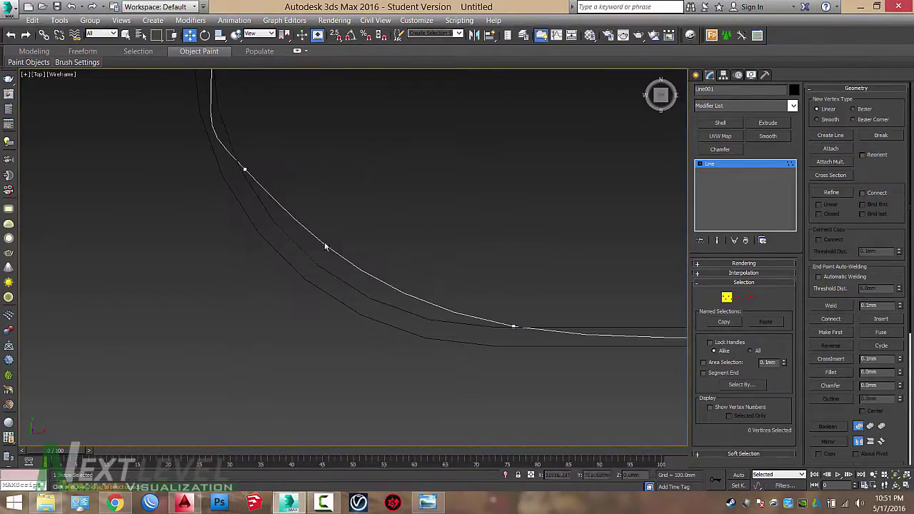
middle_drag(255, 186, 309, 247)
click(298, 231)
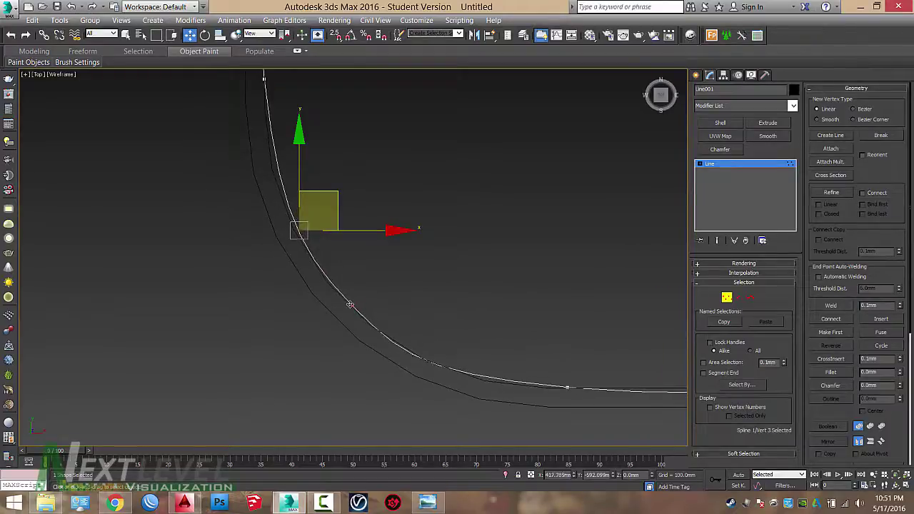
drag(349, 304, 351, 304)
Change the vertex at the lower-left curve's lower end to Bezier and align its handle with the bottom wall's inner edge
click(564, 388)
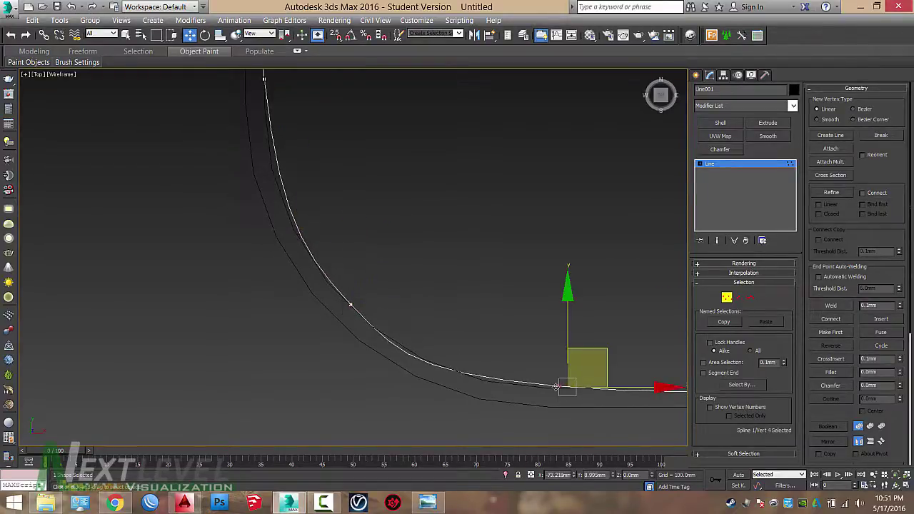
scroll(568, 386, down, 3)
middle_drag(625, 390, 459, 345)
click(458, 345)
scroll(440, 343, up, 3)
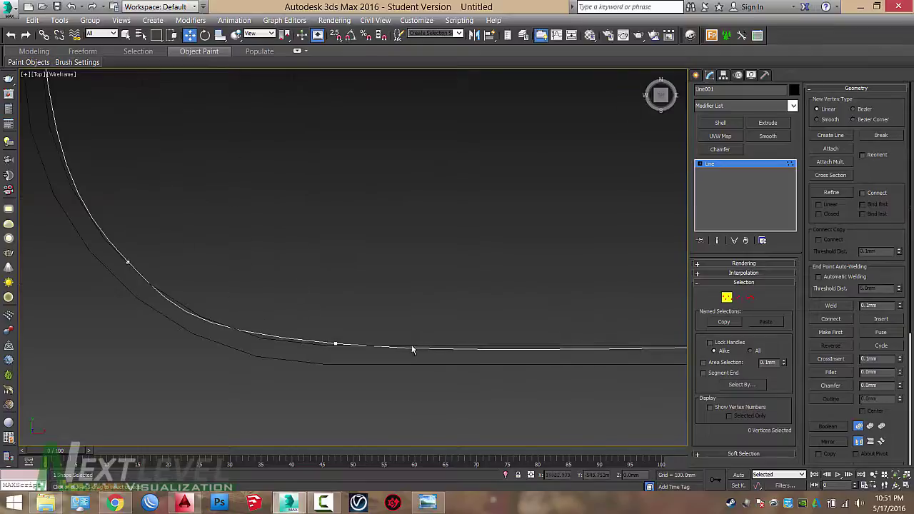
click(335, 344)
right_click(329, 306)
click(333, 269)
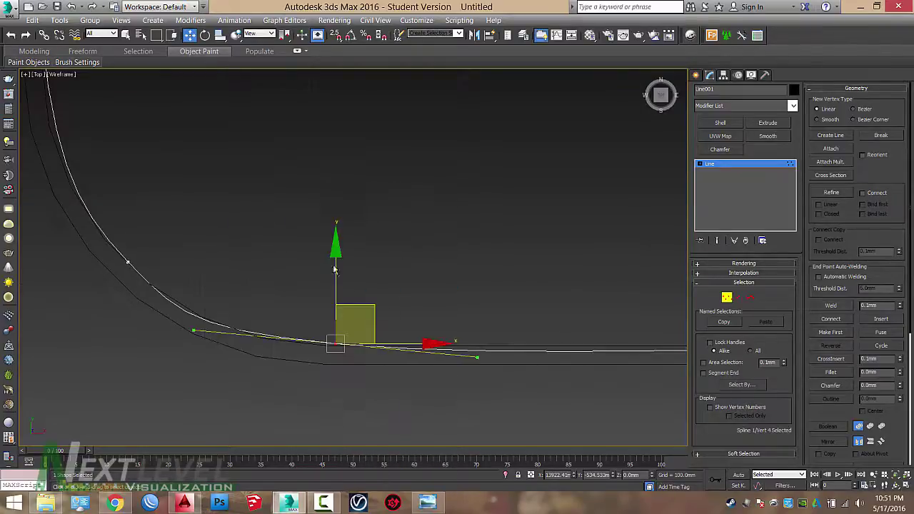
drag(478, 361, 475, 349)
click(382, 392)
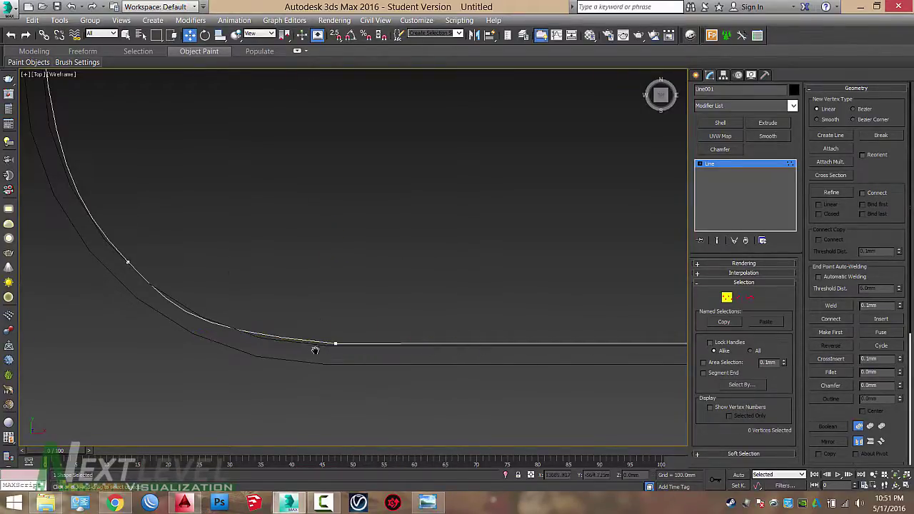
Change the vertex at the lower-left curve's upper end to Bezier and adjust its handles to follow the left wall's inner edge
scroll(390, 364, down, 4)
click(302, 307)
scroll(285, 292, up, 4)
right_click(286, 292)
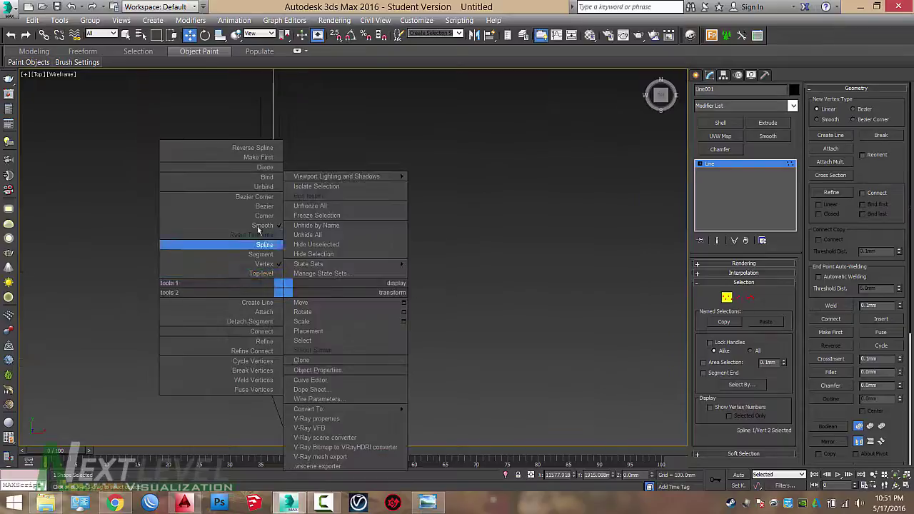
click(264, 202)
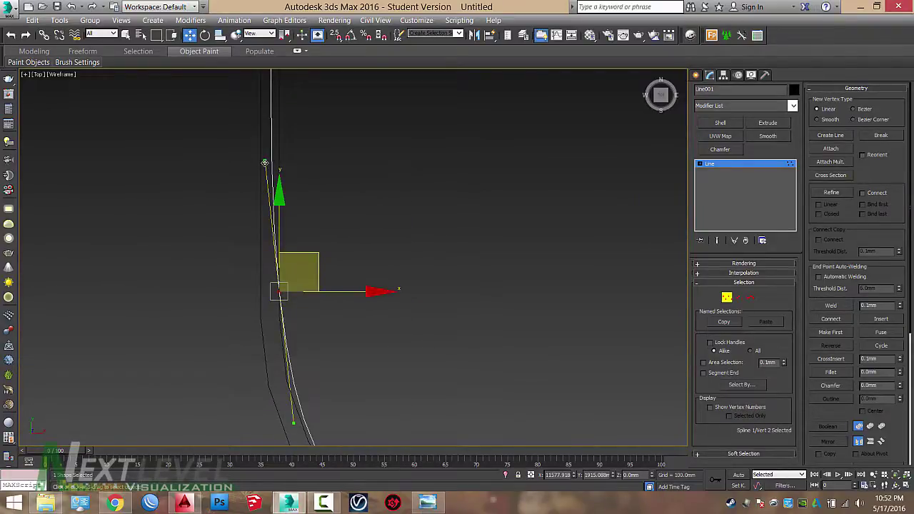
drag(264, 163, 276, 159)
click(261, 101)
scroll(282, 355, down, 2)
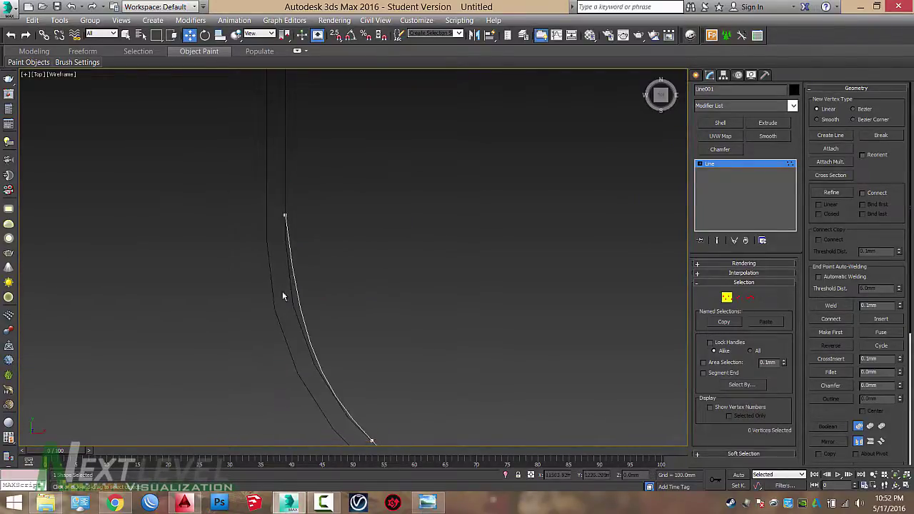
click(286, 214)
drag(301, 348, 292, 354)
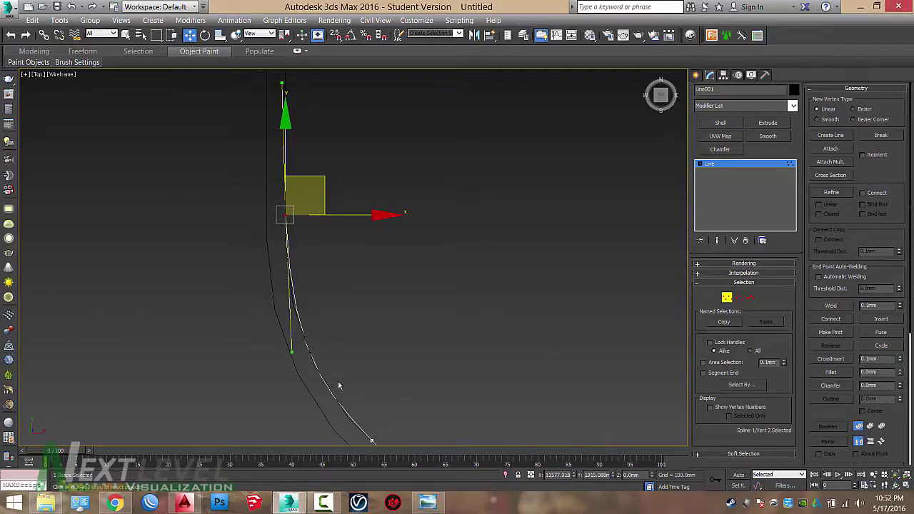
middle_drag(338, 386, 337, 282)
scroll(350, 285, down, 2)
click(397, 307)
Leave vertex editing and delete the traced floor spline, keeping the round-cornered walls
scroll(395, 310, down, 7)
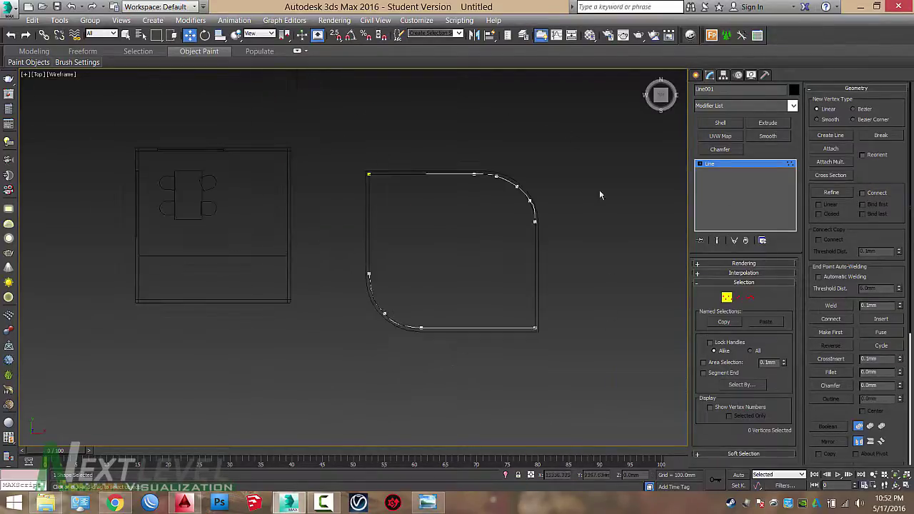
click(745, 169)
key(F3)
drag(339, 141, 589, 391)
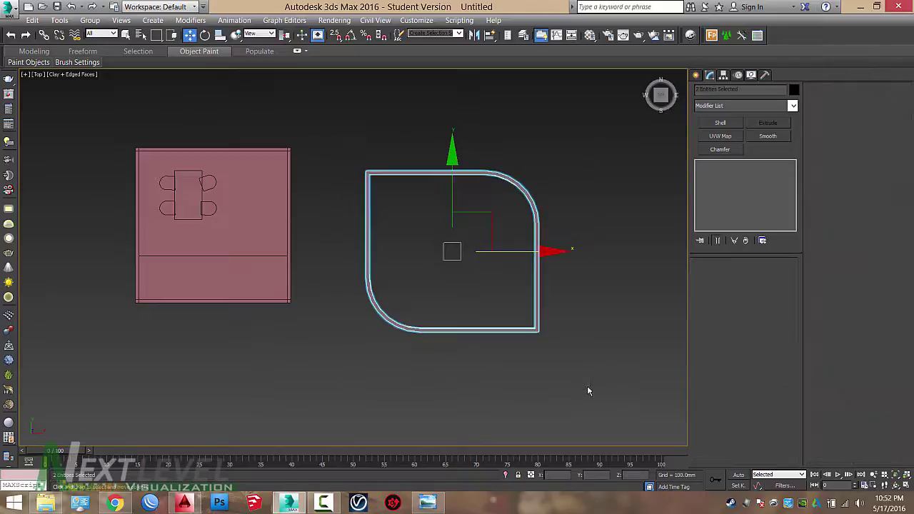
key(ctrl+z)
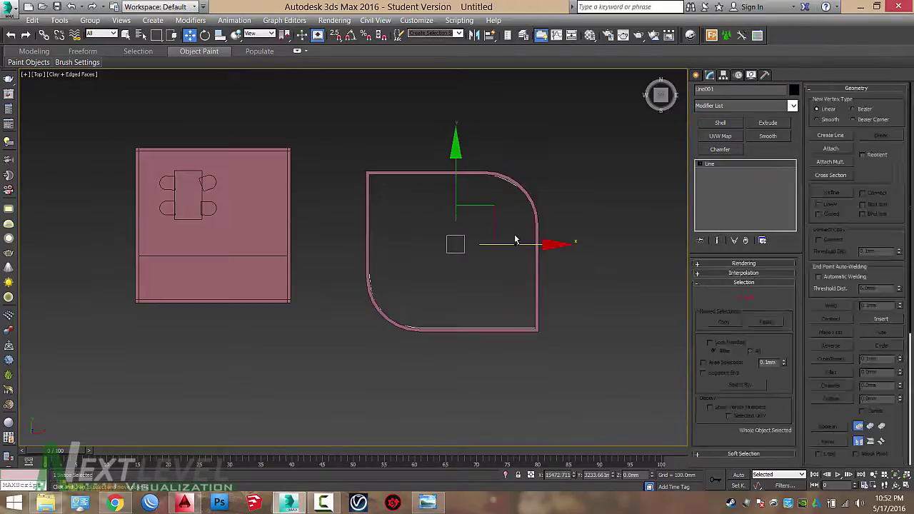
click(516, 240)
Start a new line at the upper-left inner wall corner, with points at both ends of the lower-left curve
click(695, 74)
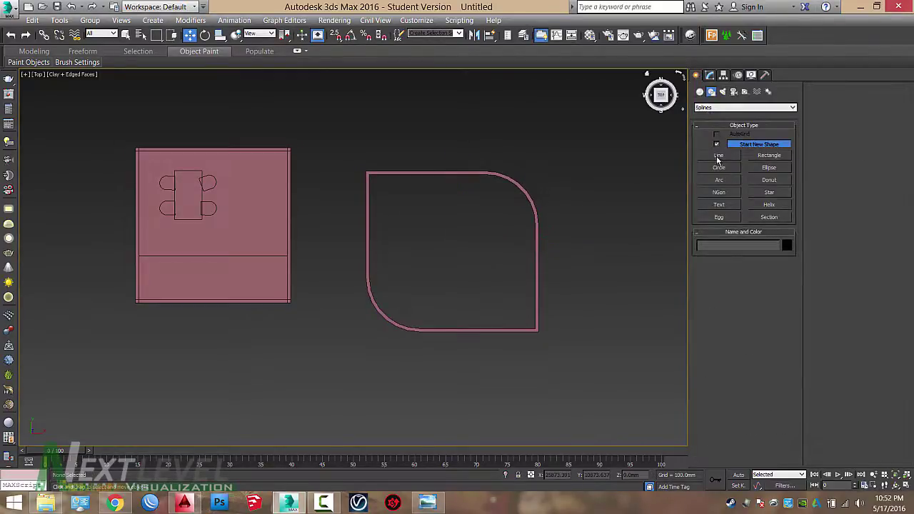
click(718, 155)
key(F3)
scroll(394, 180, up, 3)
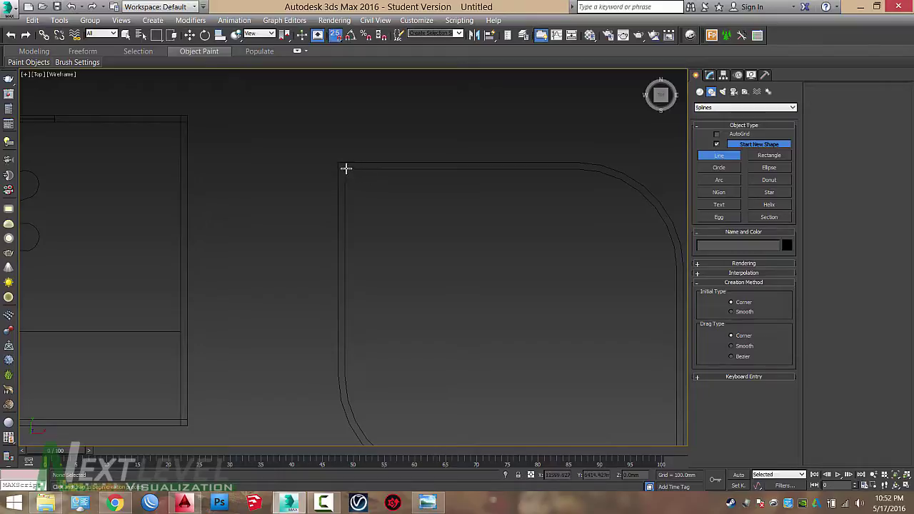
click(346, 168)
middle_drag(355, 241, 350, 146)
key(s)
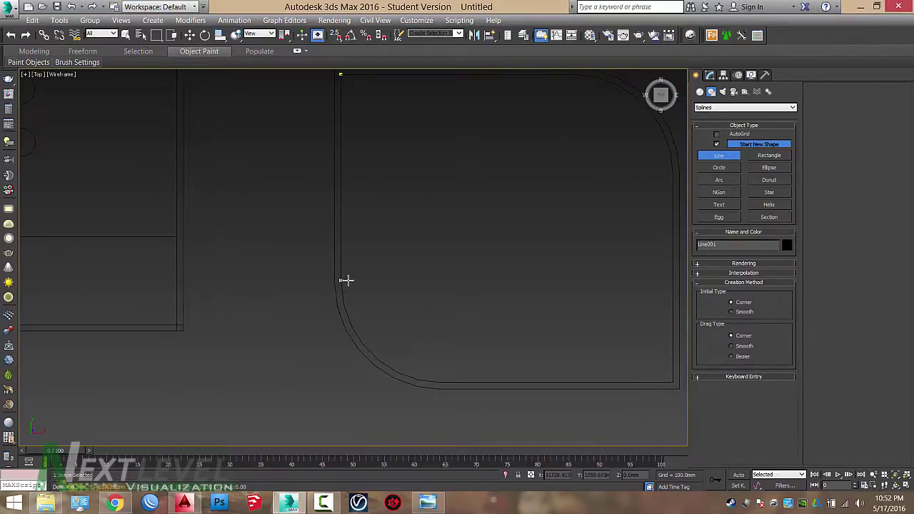
click(340, 280)
click(439, 382)
click(471, 382)
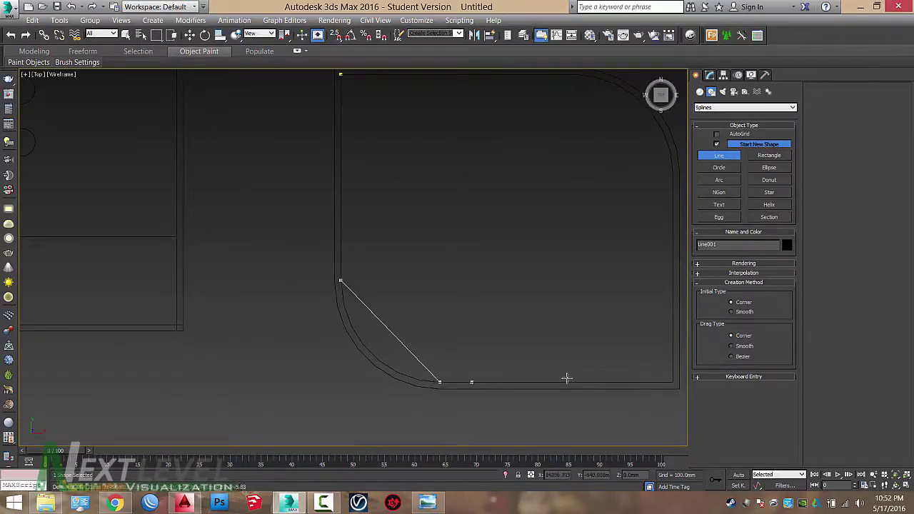
Continue the line through the lower-right inner corner and both ends of the upper-right curve, and close the spline at its start
middle_drag(567, 378, 449, 356)
scroll(510, 357, up, 2)
click(576, 366)
middle_drag(563, 139, 542, 260)
click(557, 333)
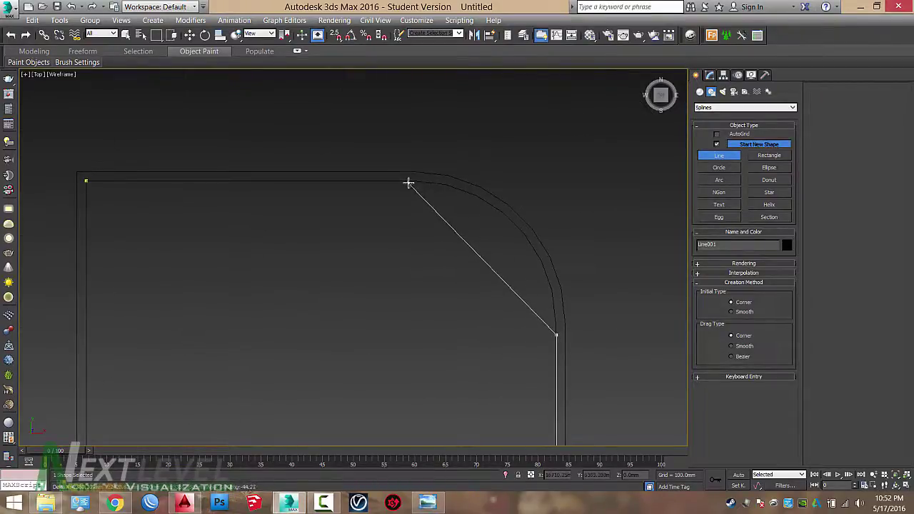
click(408, 183)
click(85, 181)
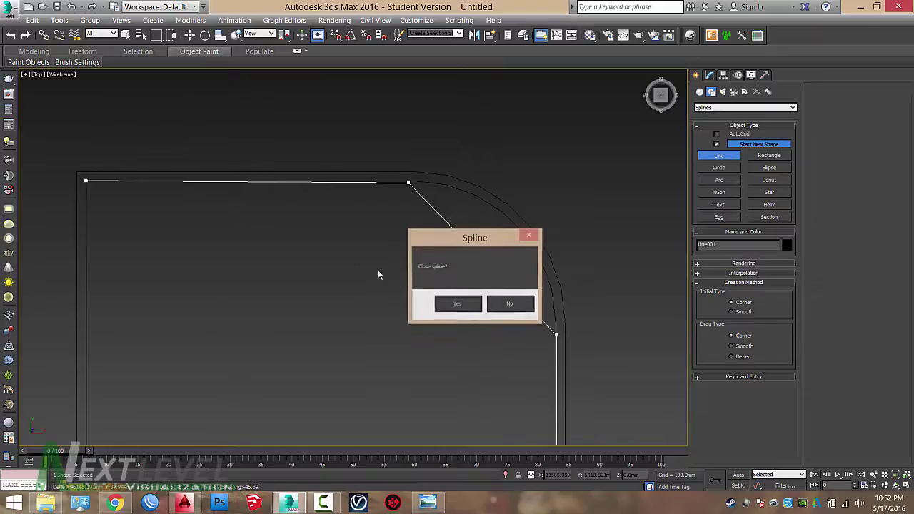
click(459, 302)
Move the vertex at the upper-right curve's upper end onto the top wall's inner edge
key(1)
drag(397, 172, 420, 184)
scroll(419, 180, up, 3)
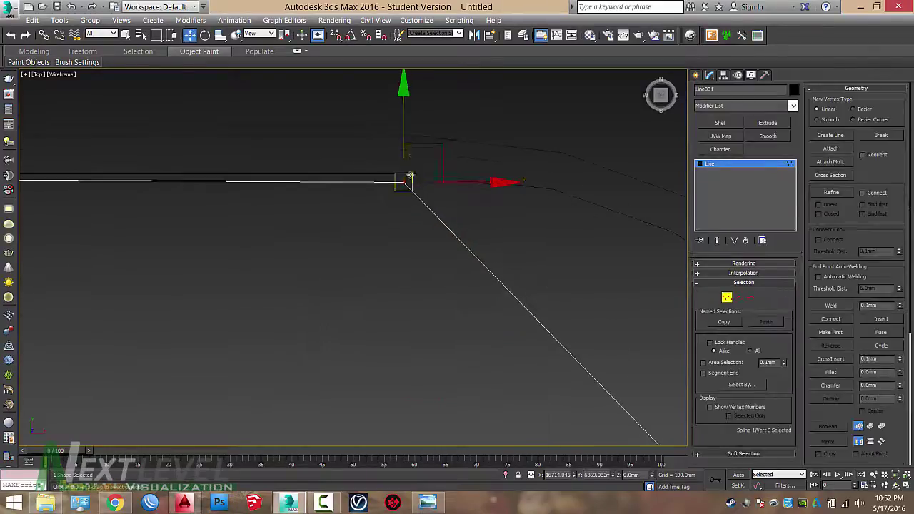
scroll(418, 179, down, 5)
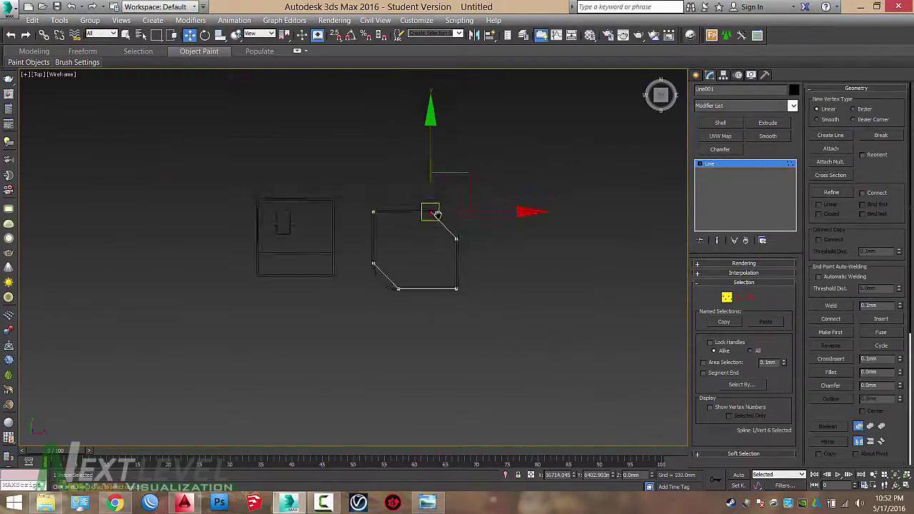
Select the four vertices at the ends of the two corner curves and change their type to Bezier Corner
drag(357, 171, 428, 279)
right_click(448, 215)
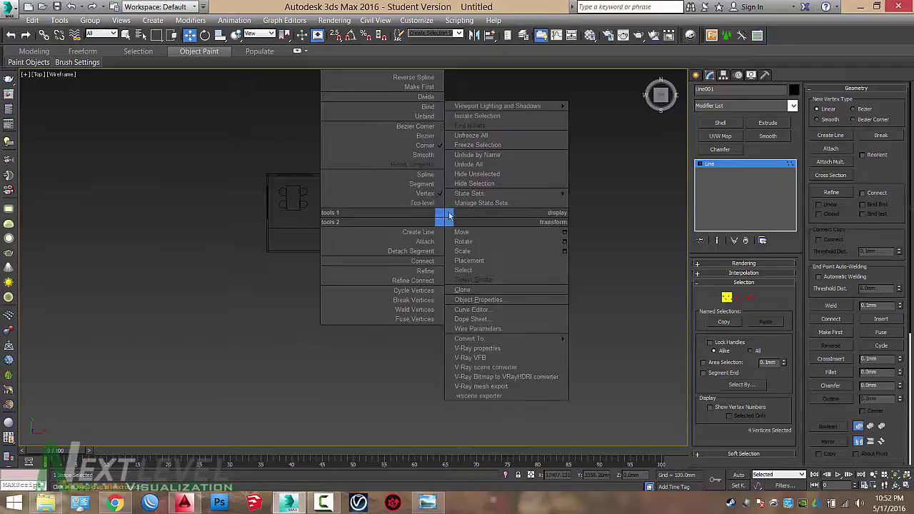
click(427, 127)
Adjust the Bezier handles of the upper-right diagonal segment so it follows the wall's curved inner edge
scroll(450, 199, up, 5)
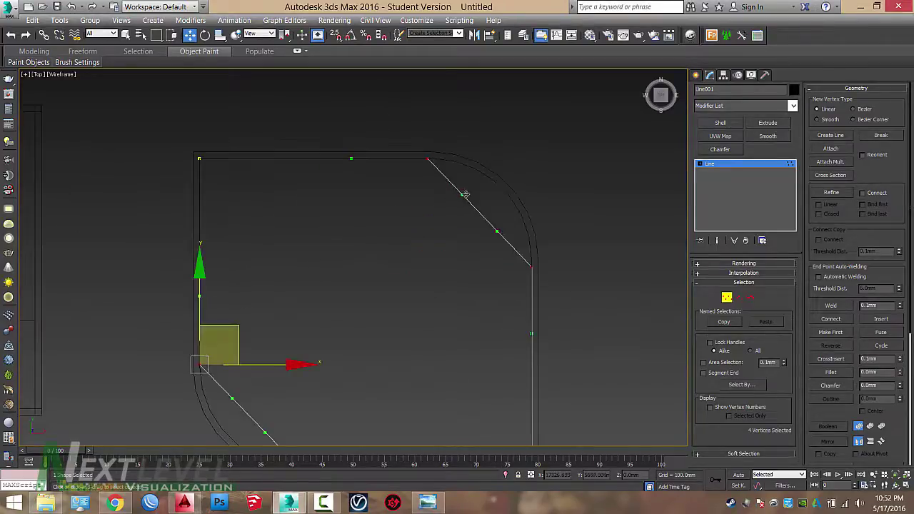
drag(462, 194, 529, 210)
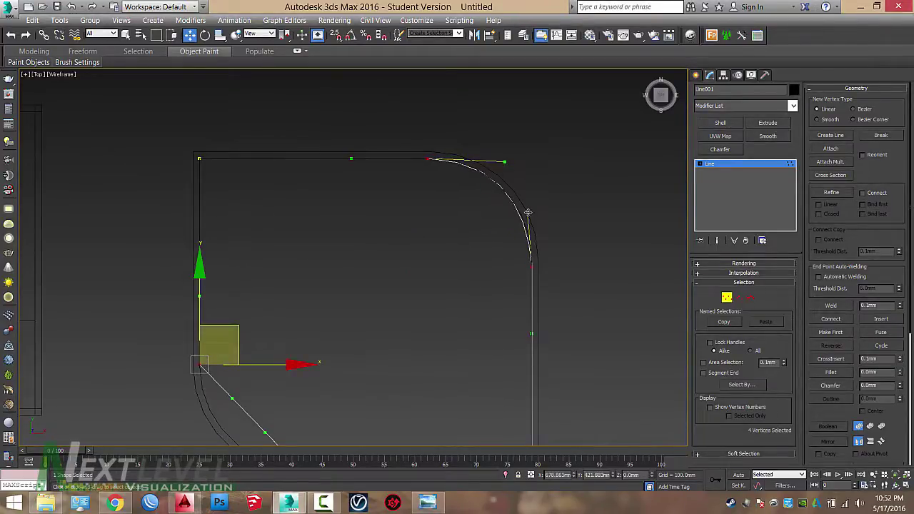
scroll(529, 209, up, 3)
drag(516, 161, 515, 155)
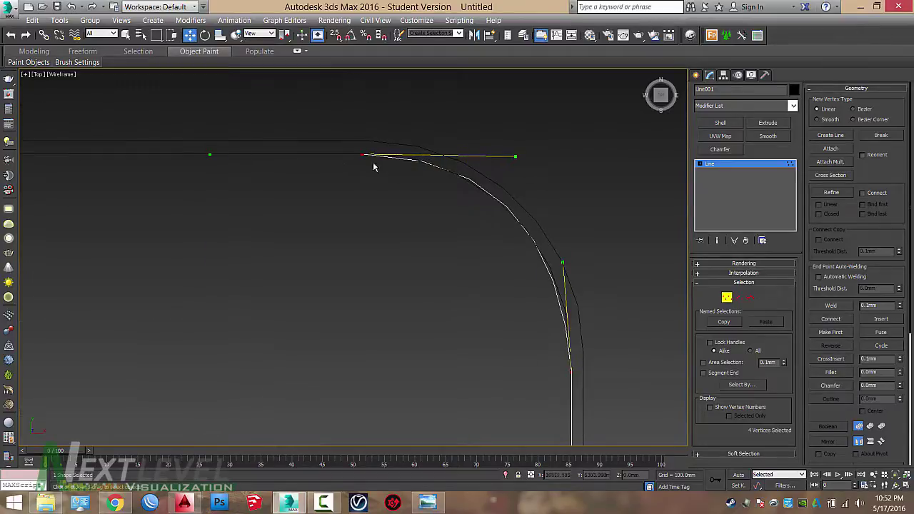
drag(564, 263, 568, 263)
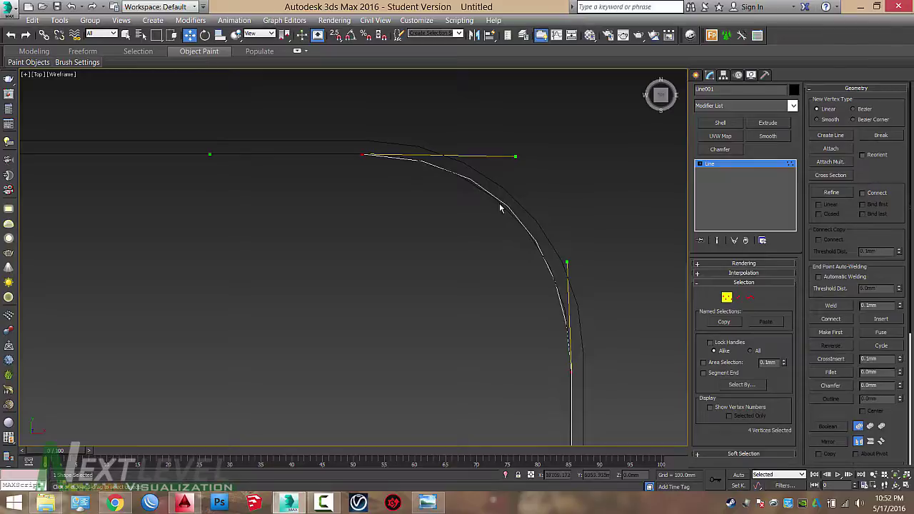
Set the line's interpolation steps to 12
click(735, 273)
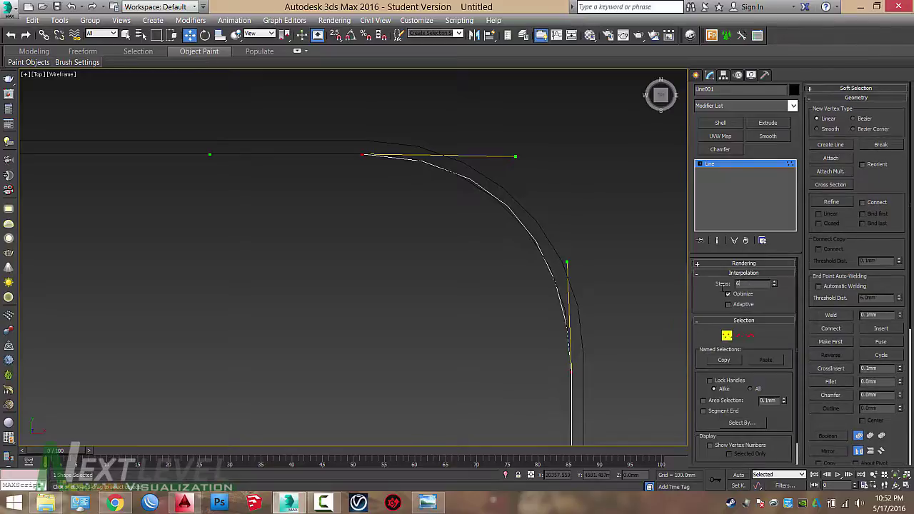
key(Return)
scroll(479, 255, down, 5)
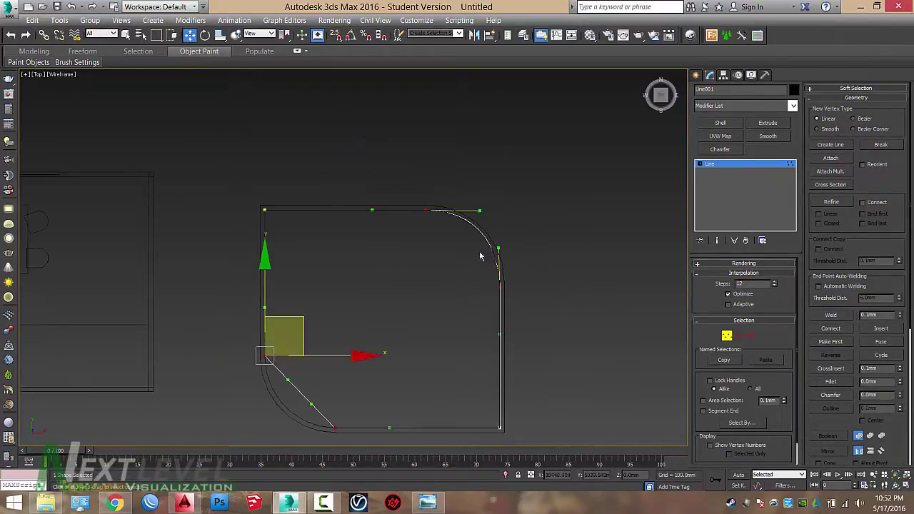
Adjust the Bezier handles of the lower-left diagonal segment so it follows the wall's curved inner edge
middle_drag(371, 322, 468, 241)
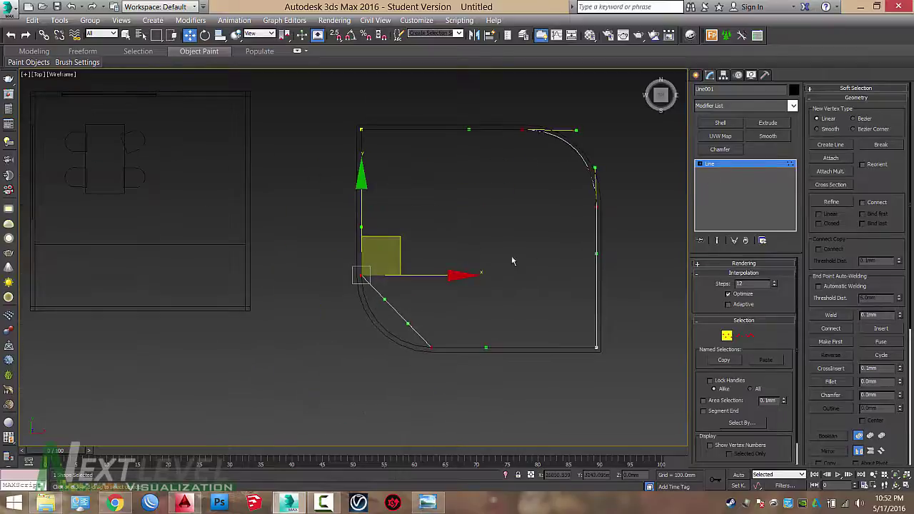
scroll(382, 299, up, 2)
drag(383, 299, 358, 311)
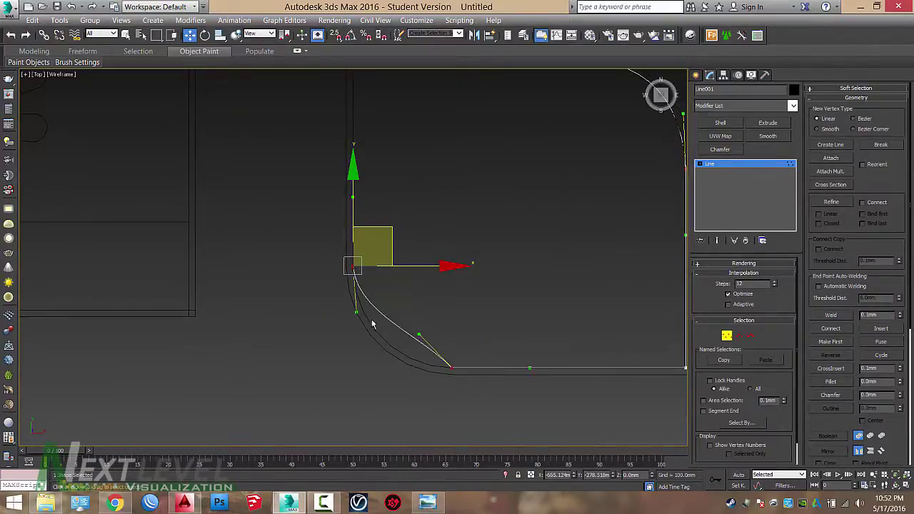
drag(418, 335, 397, 363)
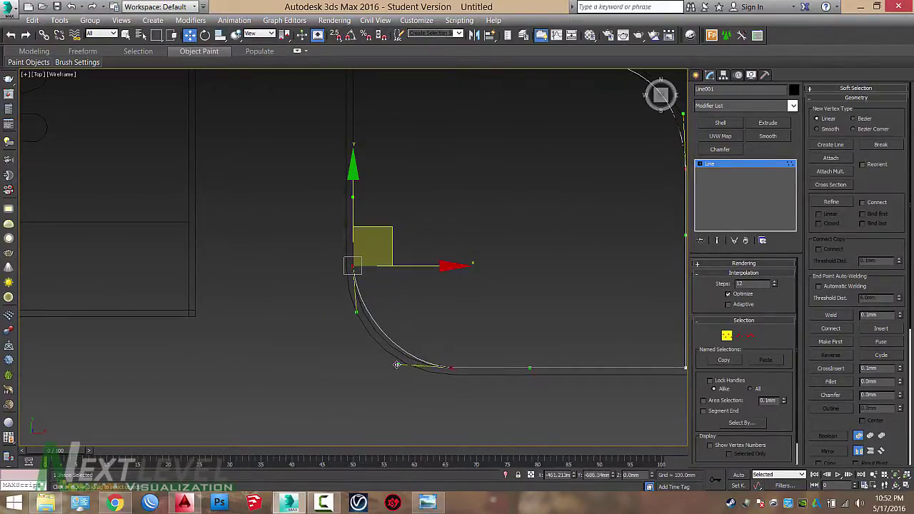
scroll(372, 330, up, 2)
drag(349, 304, 348, 323)
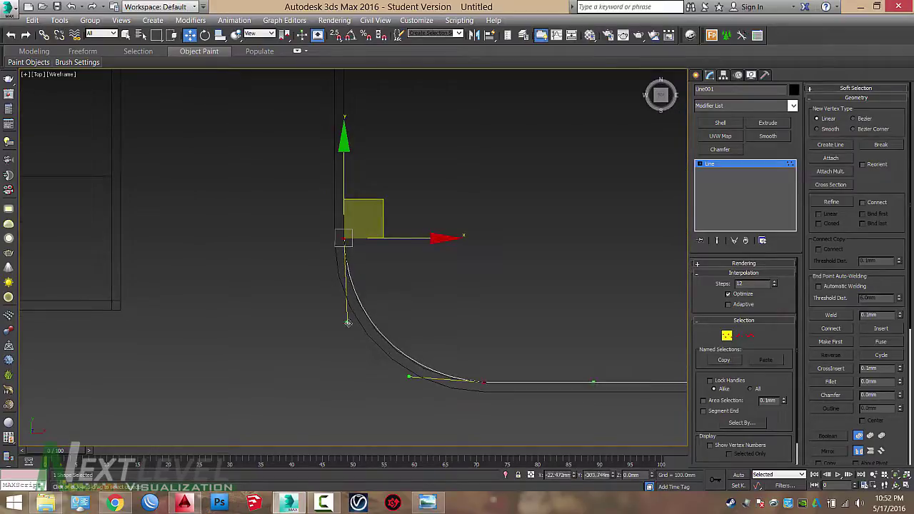
drag(409, 375, 410, 382)
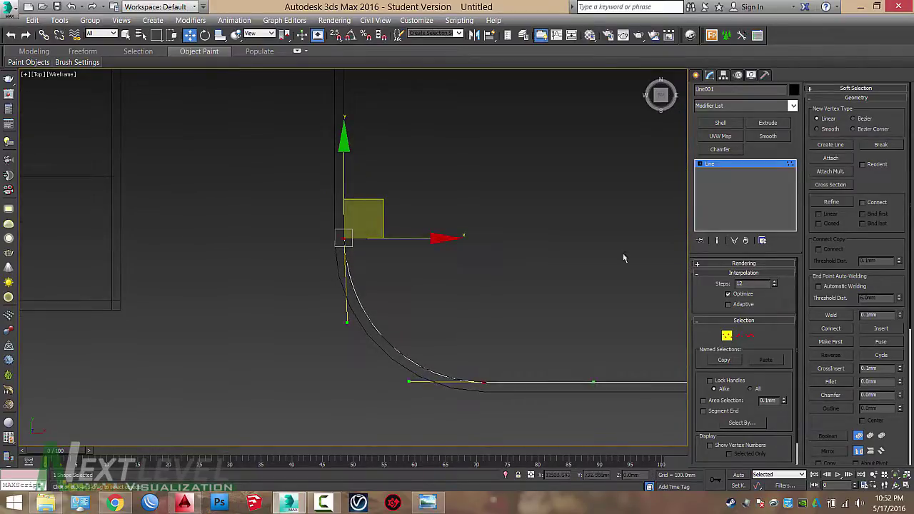
Show the scene shaded and convert the closed floor line to an Editable Poly
key(F3)
right_click(543, 178)
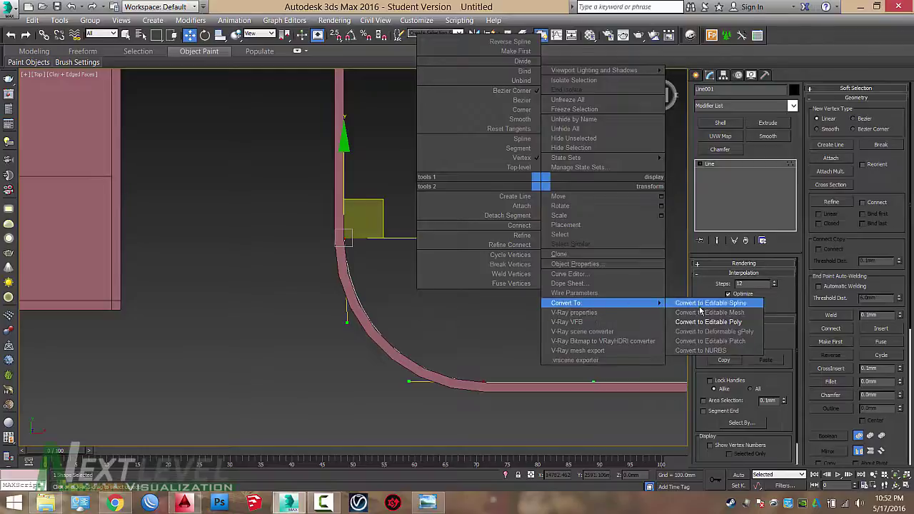
scroll(473, 221, up, 10)
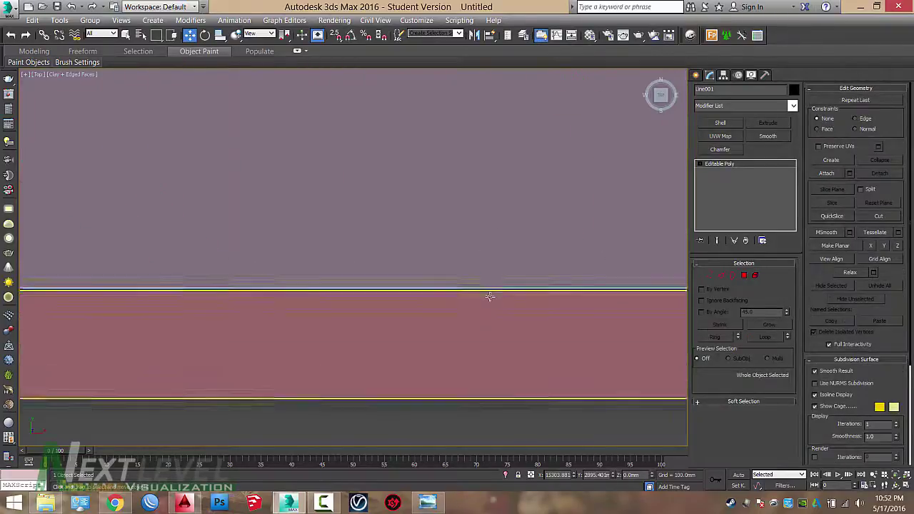
scroll(492, 289, down, 8)
Select the two end vertices of the floor polygon's lower straight edge and move them to the wall's inner edge
key(1)
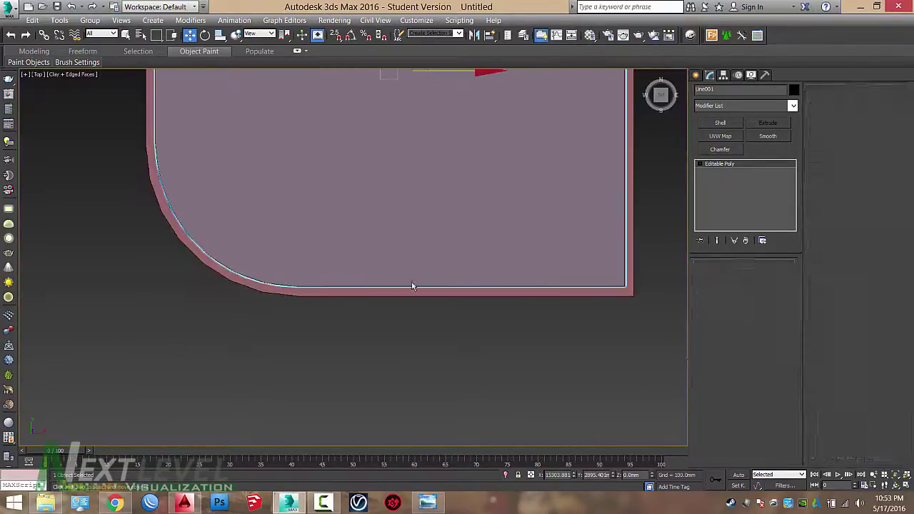
key(F3)
drag(287, 272, 390, 298)
key(F3)
scroll(422, 256, up, 6)
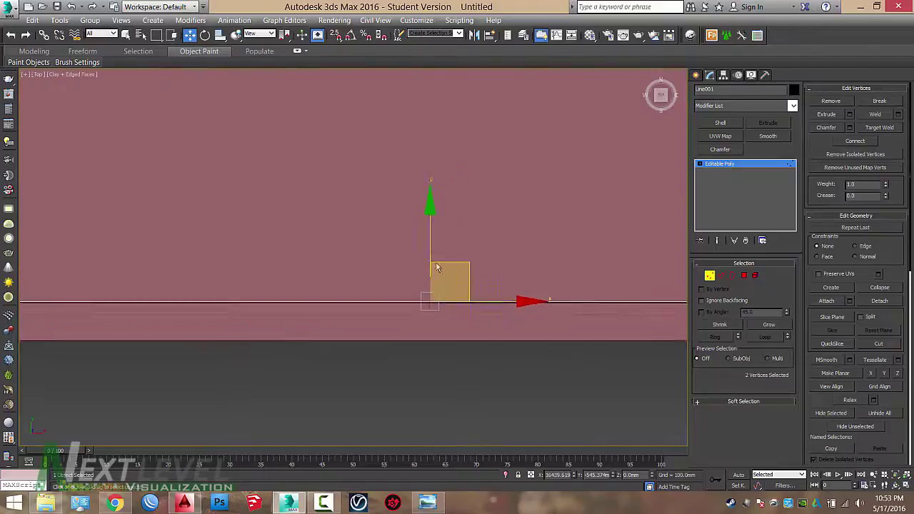
scroll(382, 265, down, 4)
scroll(374, 259, up, 2)
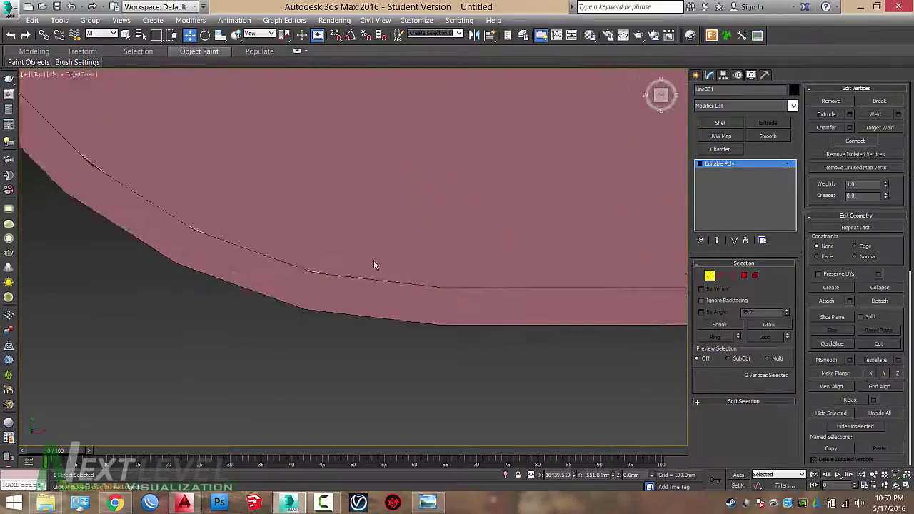
key(F3)
drag(460, 291, 466, 292)
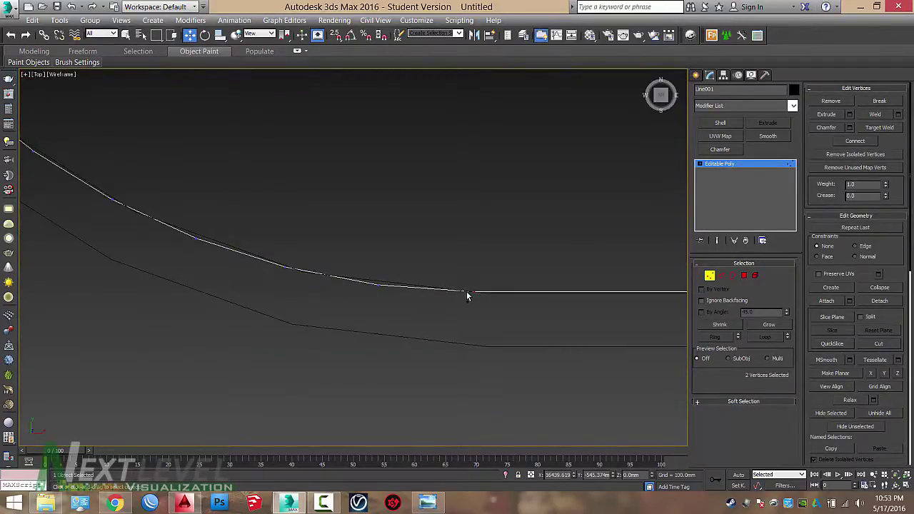
key(F3)
scroll(351, 218, down, 4)
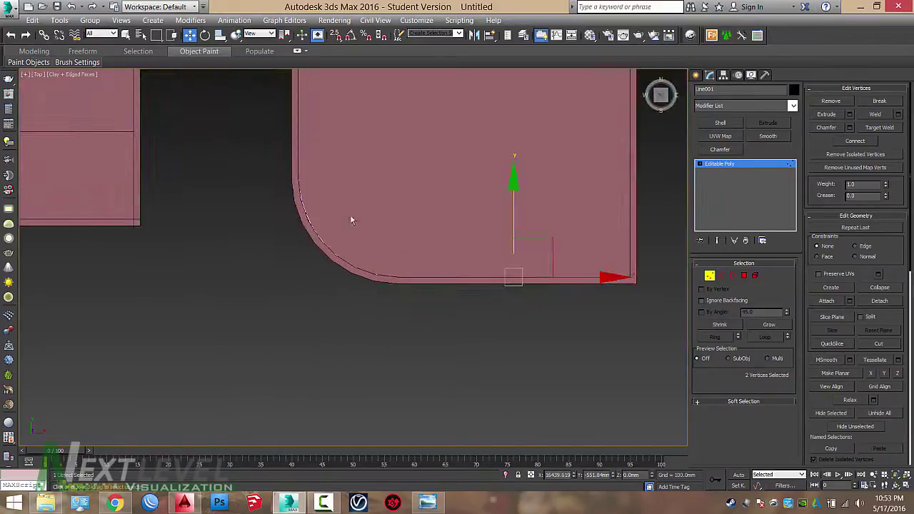
Move the floor vertices along the lower-left curve outward to close the gaps against the wall's inner edge
scroll(298, 204, up, 4)
scroll(298, 203, up, 3)
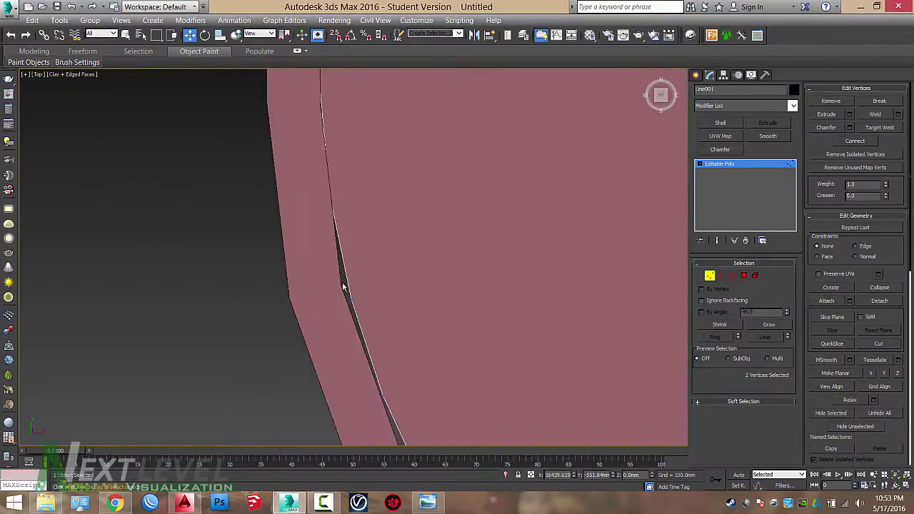
scroll(346, 284, down, 4)
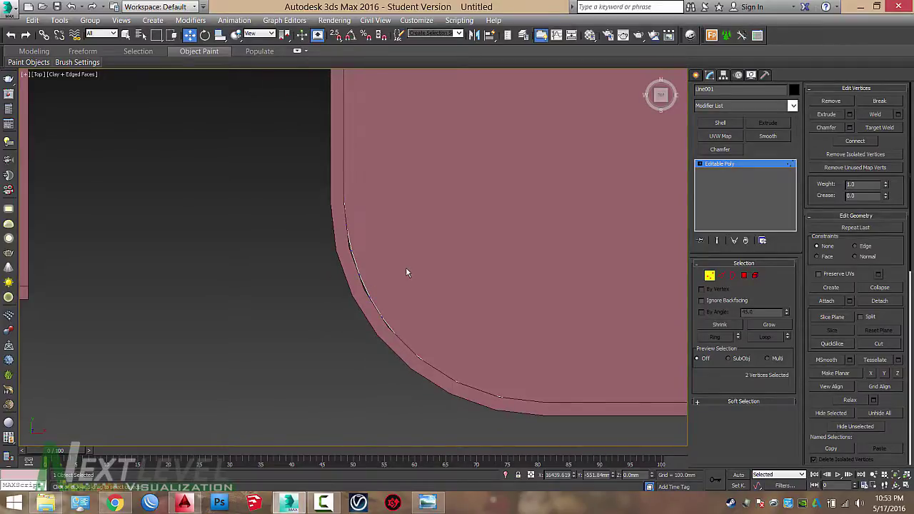
click(353, 258)
scroll(352, 258, up, 1)
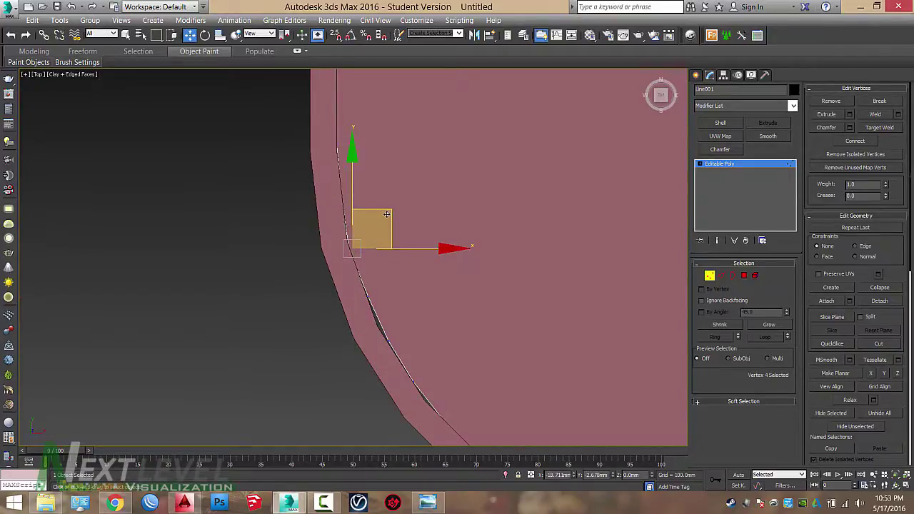
drag(387, 214, 383, 215)
click(367, 296)
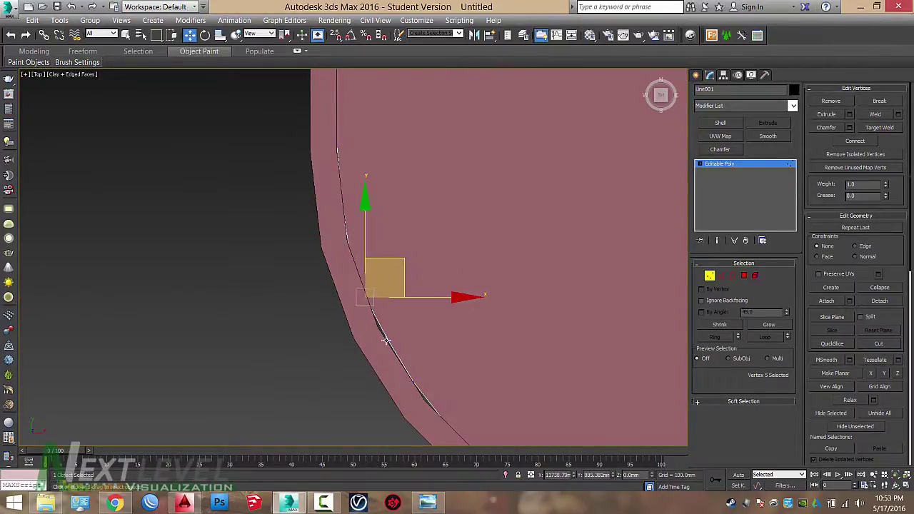
ctrl+click(385, 340)
click(413, 380)
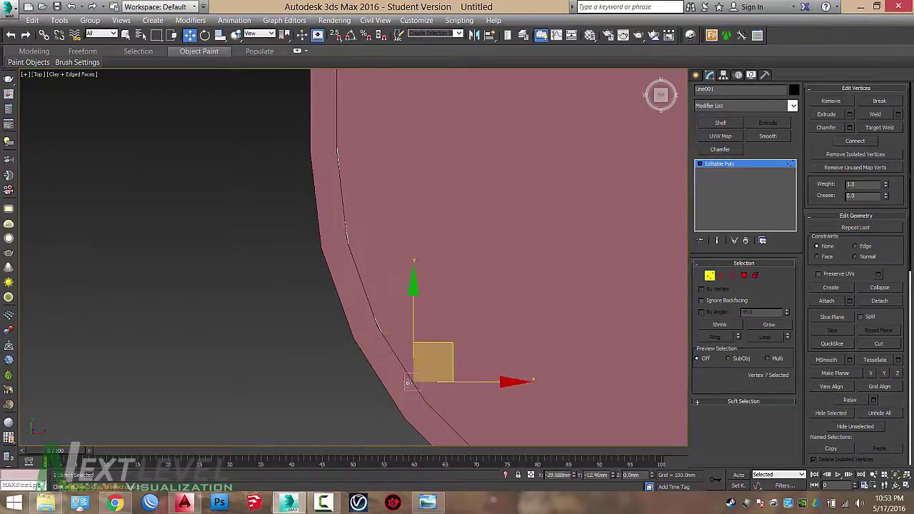
drag(413, 380, 408, 380)
Move the floor vertices along the upper-right curve outward to meet the wall's inner edge, then finish vertex editing
middle_drag(448, 363, 433, 332)
scroll(451, 318, down, 6)
middle_drag(620, 148, 362, 253)
scroll(415, 207, up, 6)
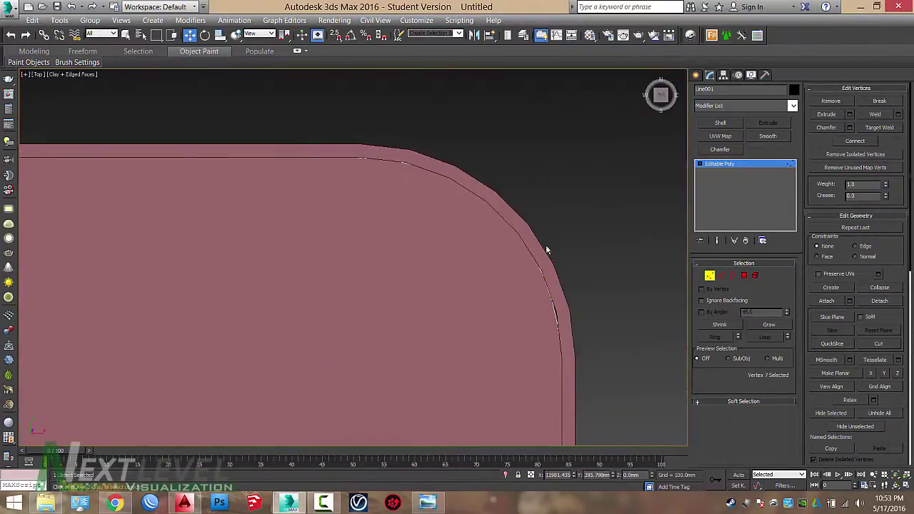
click(467, 257)
drag(467, 257, 474, 257)
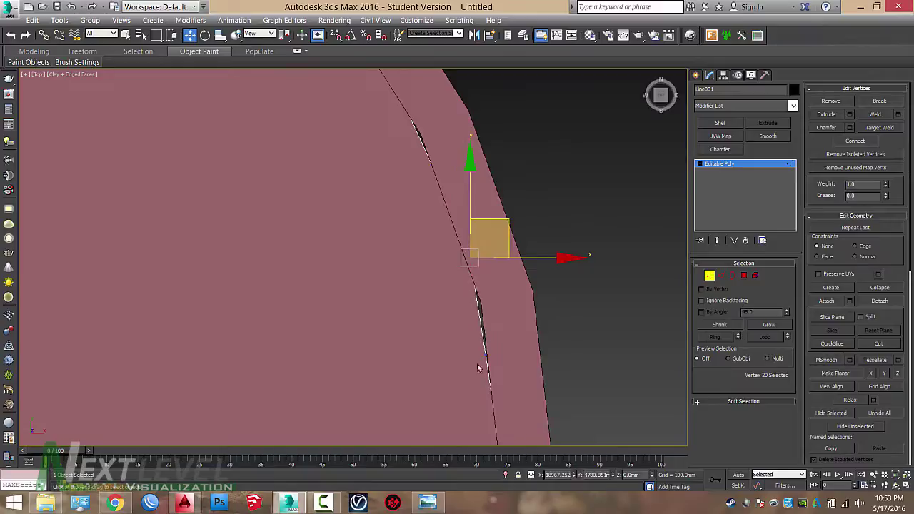
drag(485, 355, 491, 350)
click(432, 163)
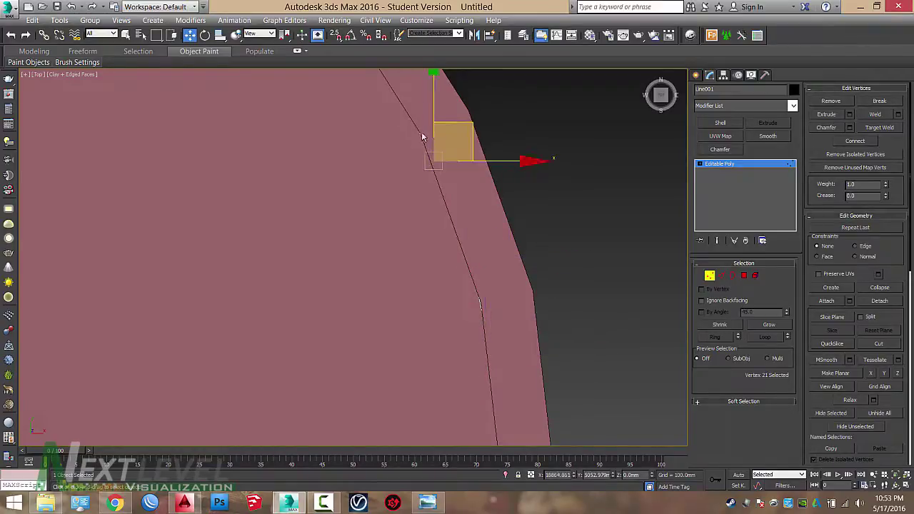
scroll(425, 139, down, 5)
scroll(541, 180, down, 10)
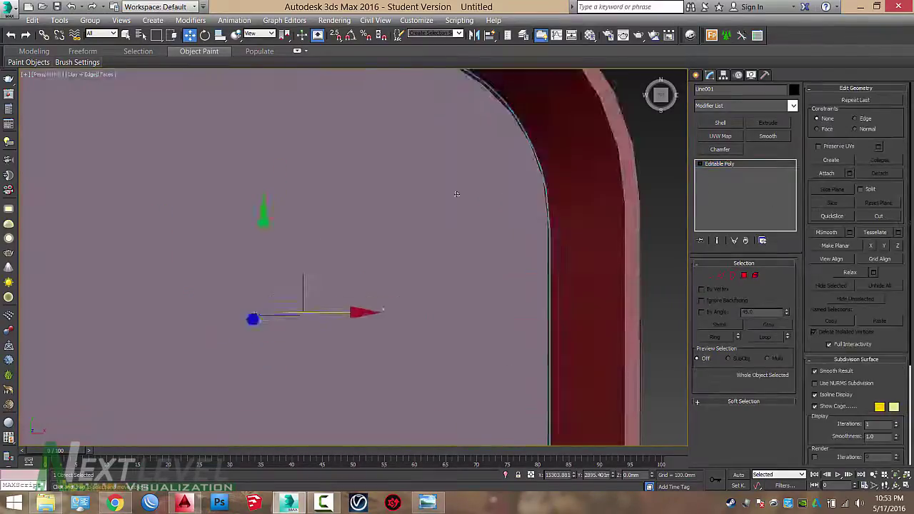
Show both rooms in perspective and select the wall of the square room with the table plan
key(p)
middle_drag(500, 153, 473, 148)
click(473, 149)
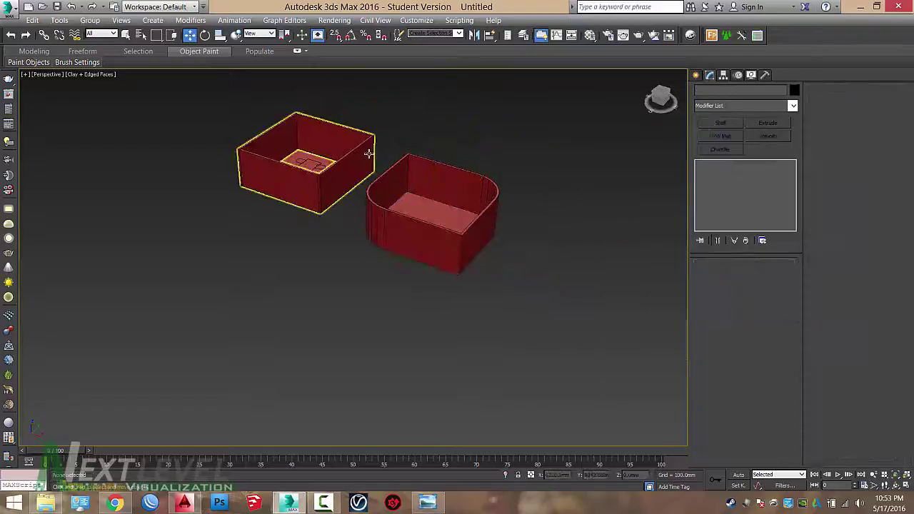
alt+middle_drag(389, 177, 372, 191)
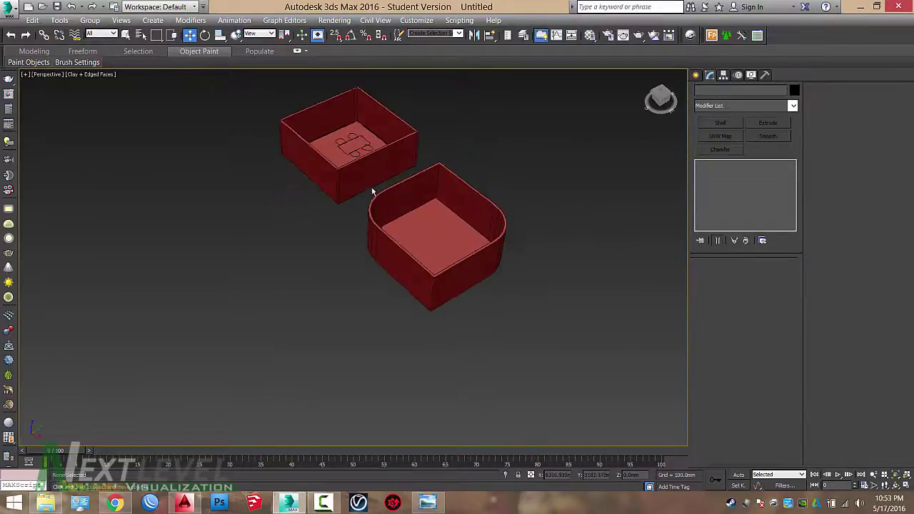
scroll(376, 183, up, 3)
alt+middle_drag(379, 143, 397, 212)
click(394, 152)
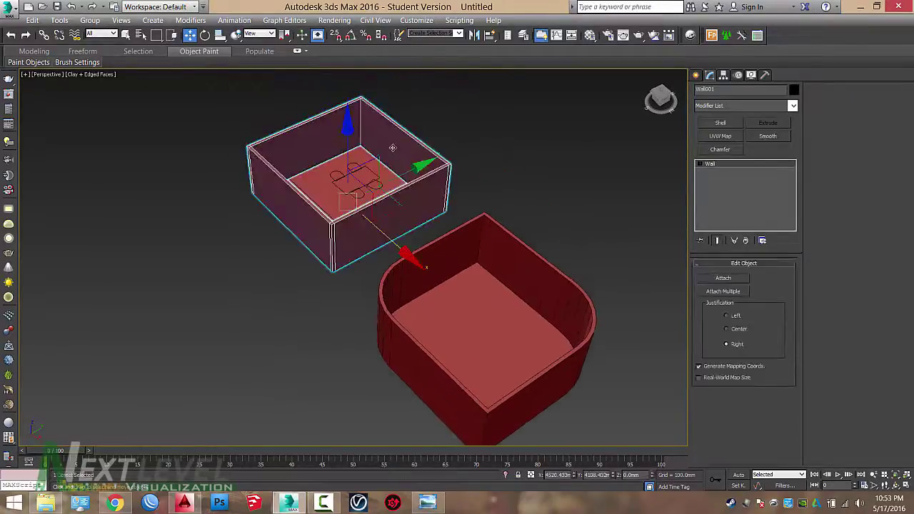